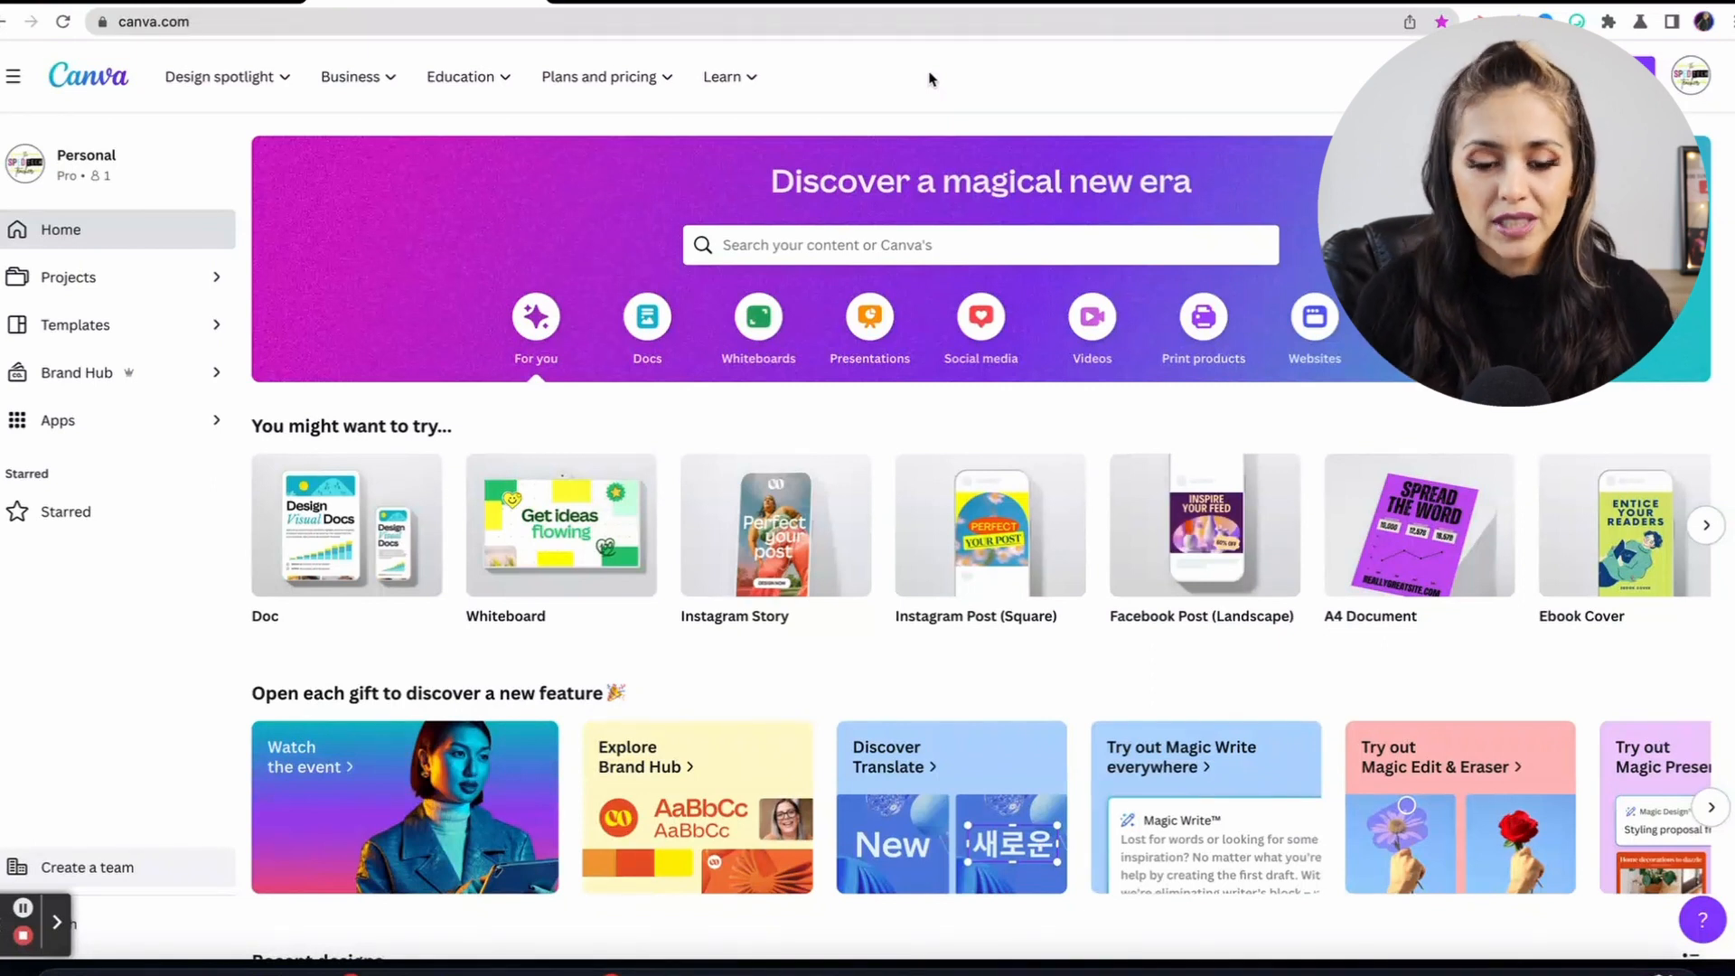
Search templates for 'resume' and scroll through the resume template results.
{"action": "left_click", "coordinate": [762, 232]}
{"action": "type", "text": "resume"}
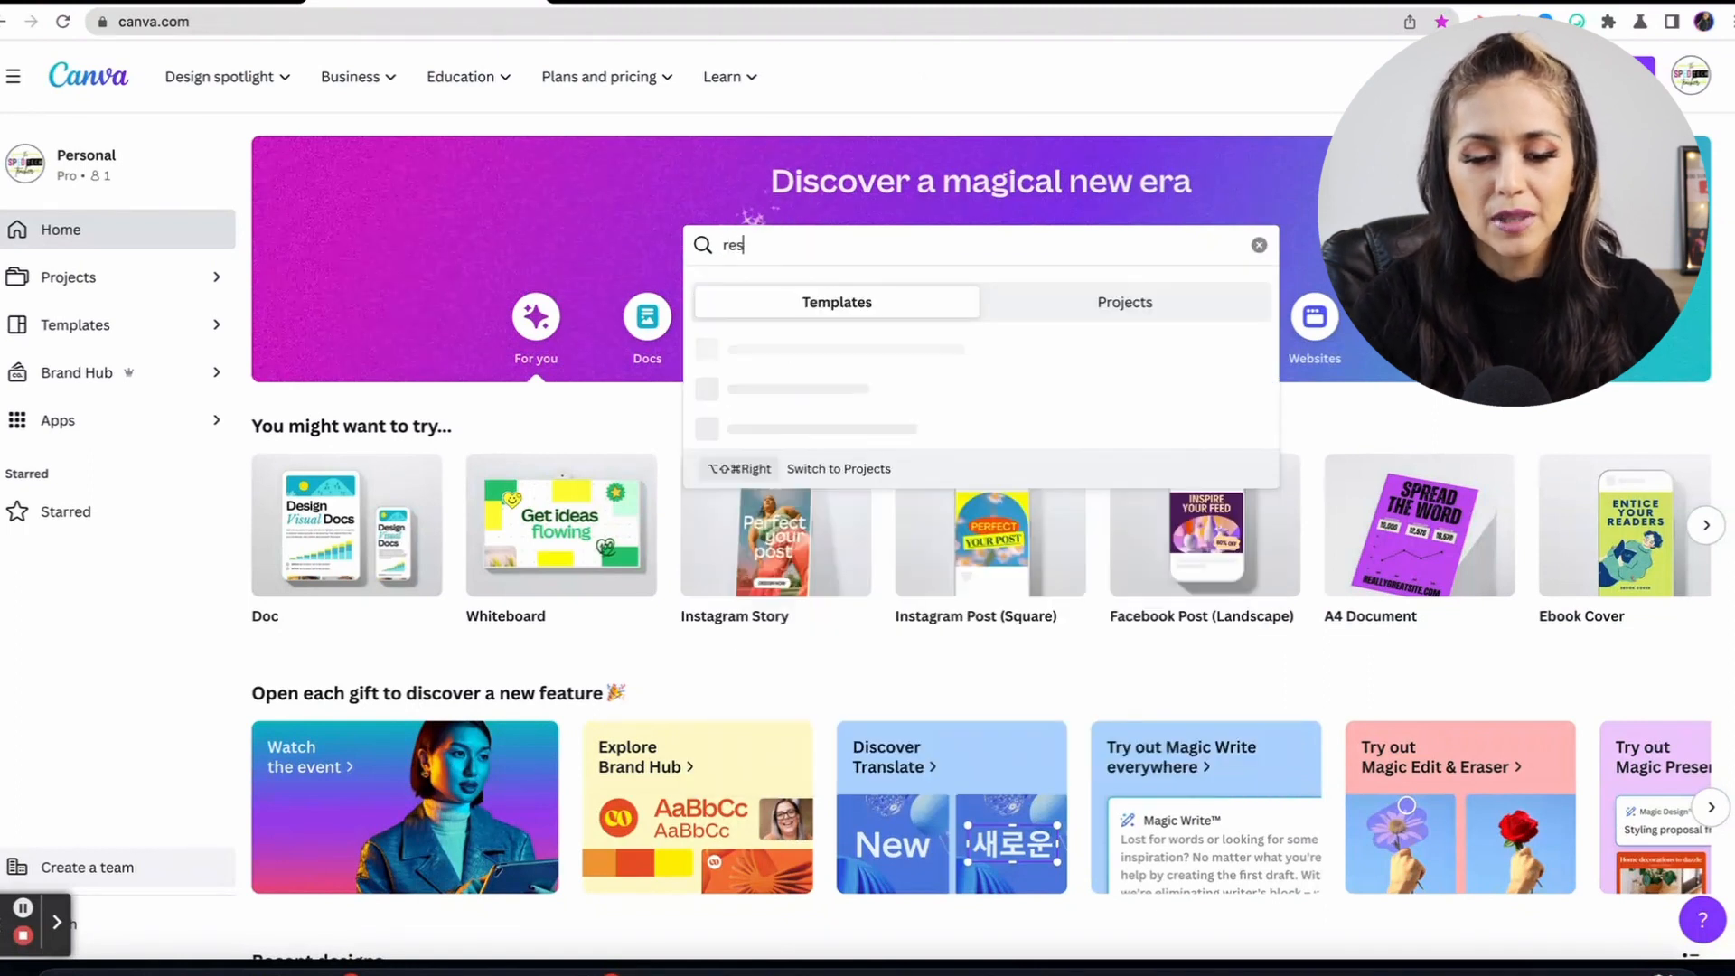
{"action": "key", "text": "Return"}
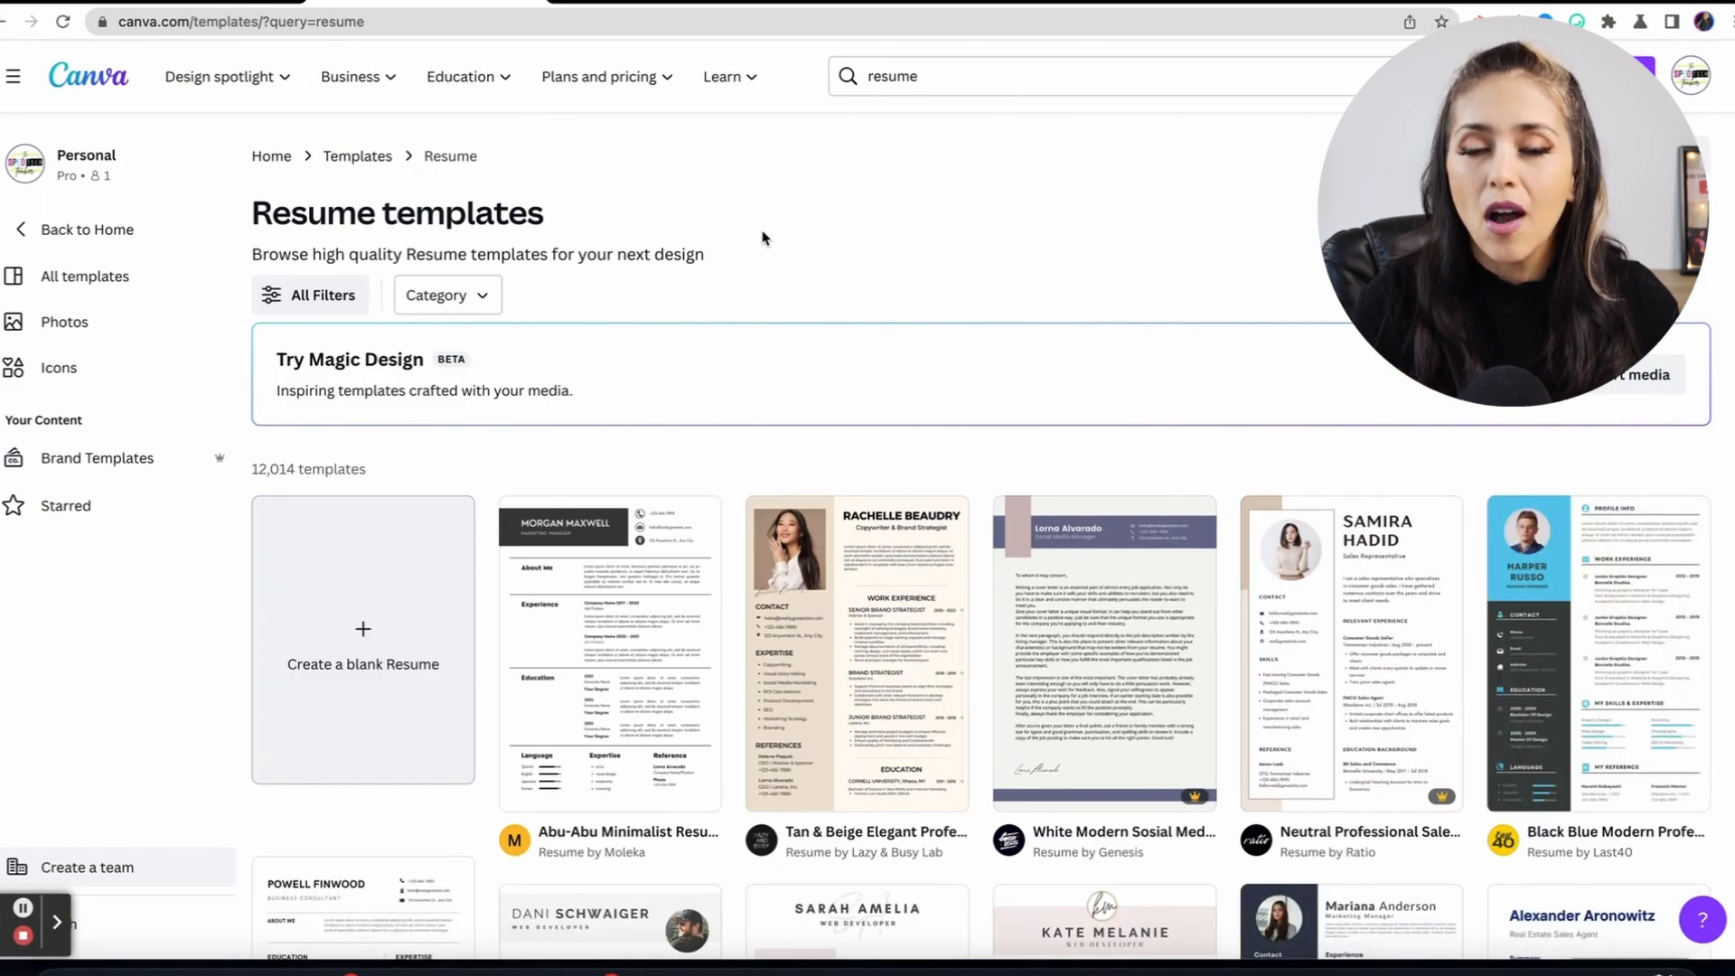
{"action": "scroll", "coordinate": [800, 371], "scroll_direction": "down", "scroll_amount": 8}
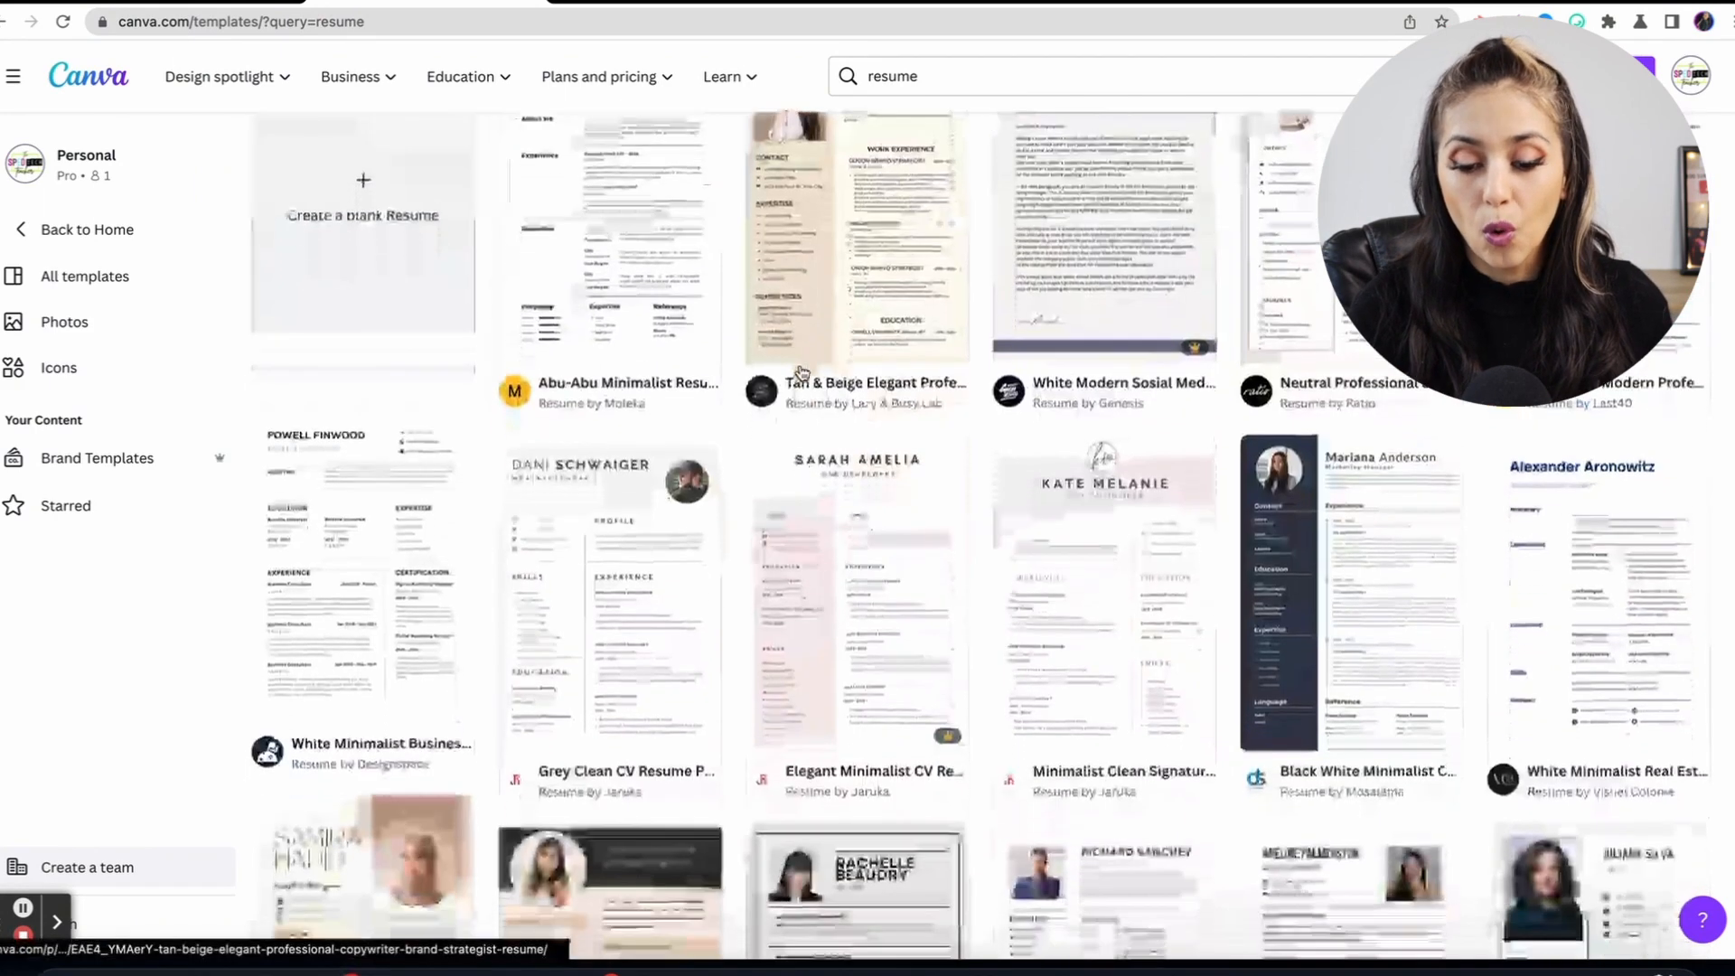
{"action": "scroll", "coordinate": [800, 371], "scroll_direction": "down", "scroll_amount": 3}
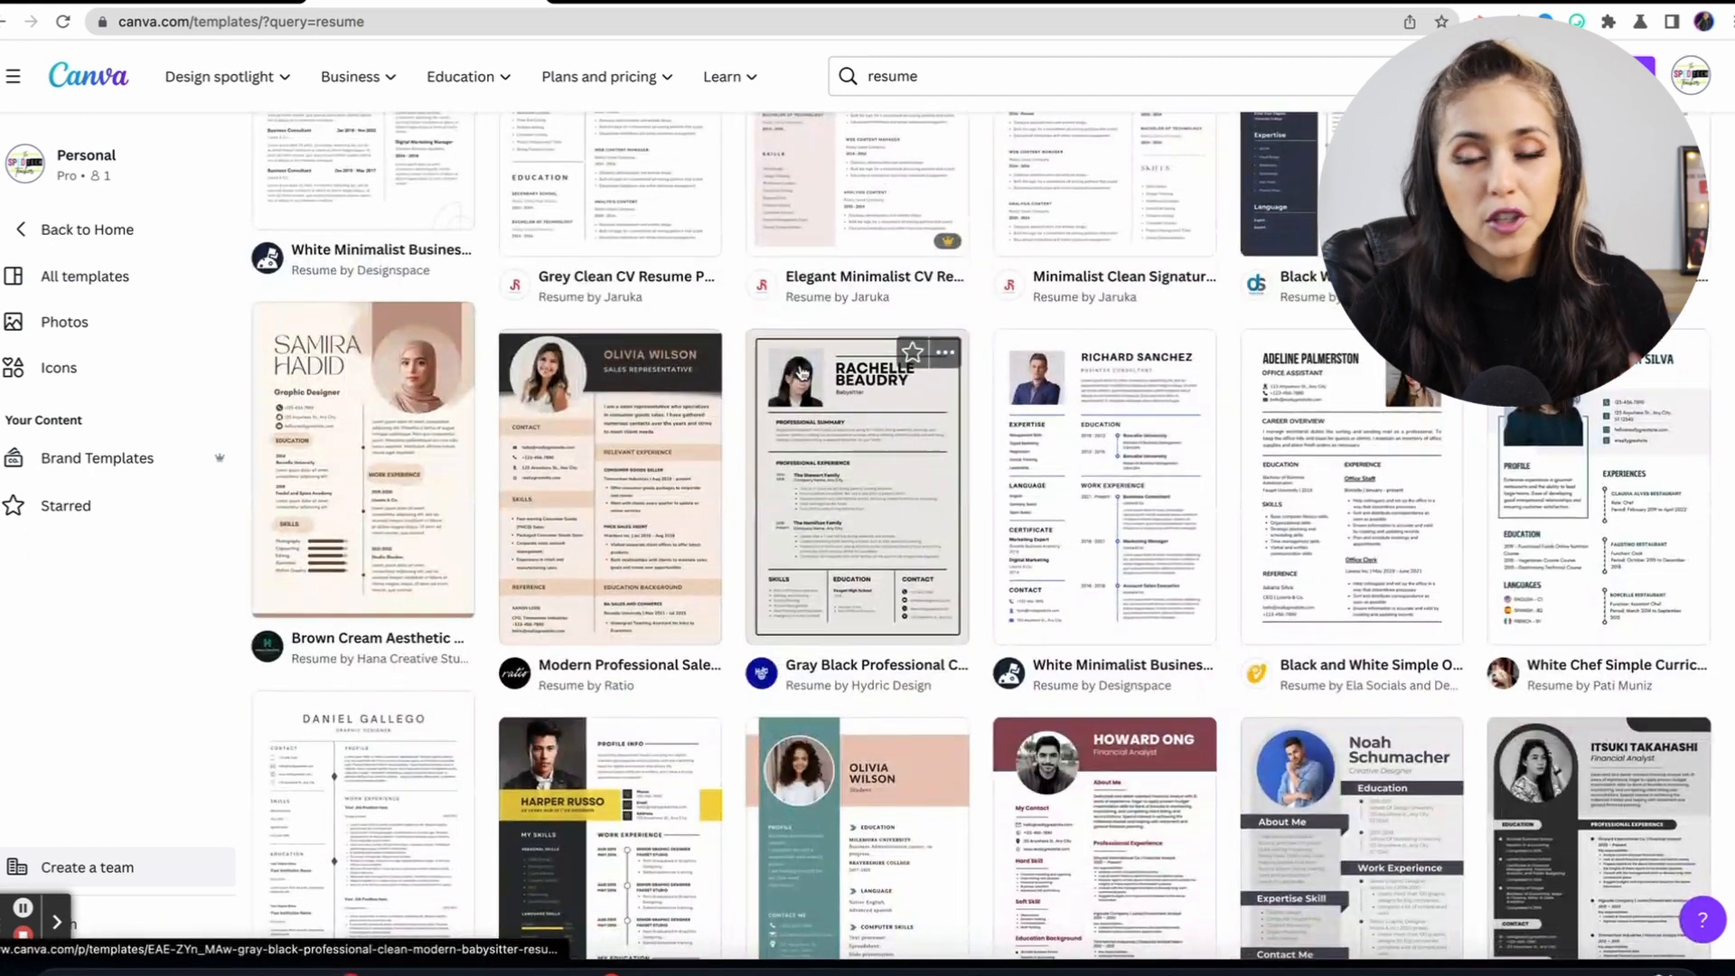
{"action": "scroll", "coordinate": [799, 372], "scroll_direction": "down", "scroll_amount": 2}
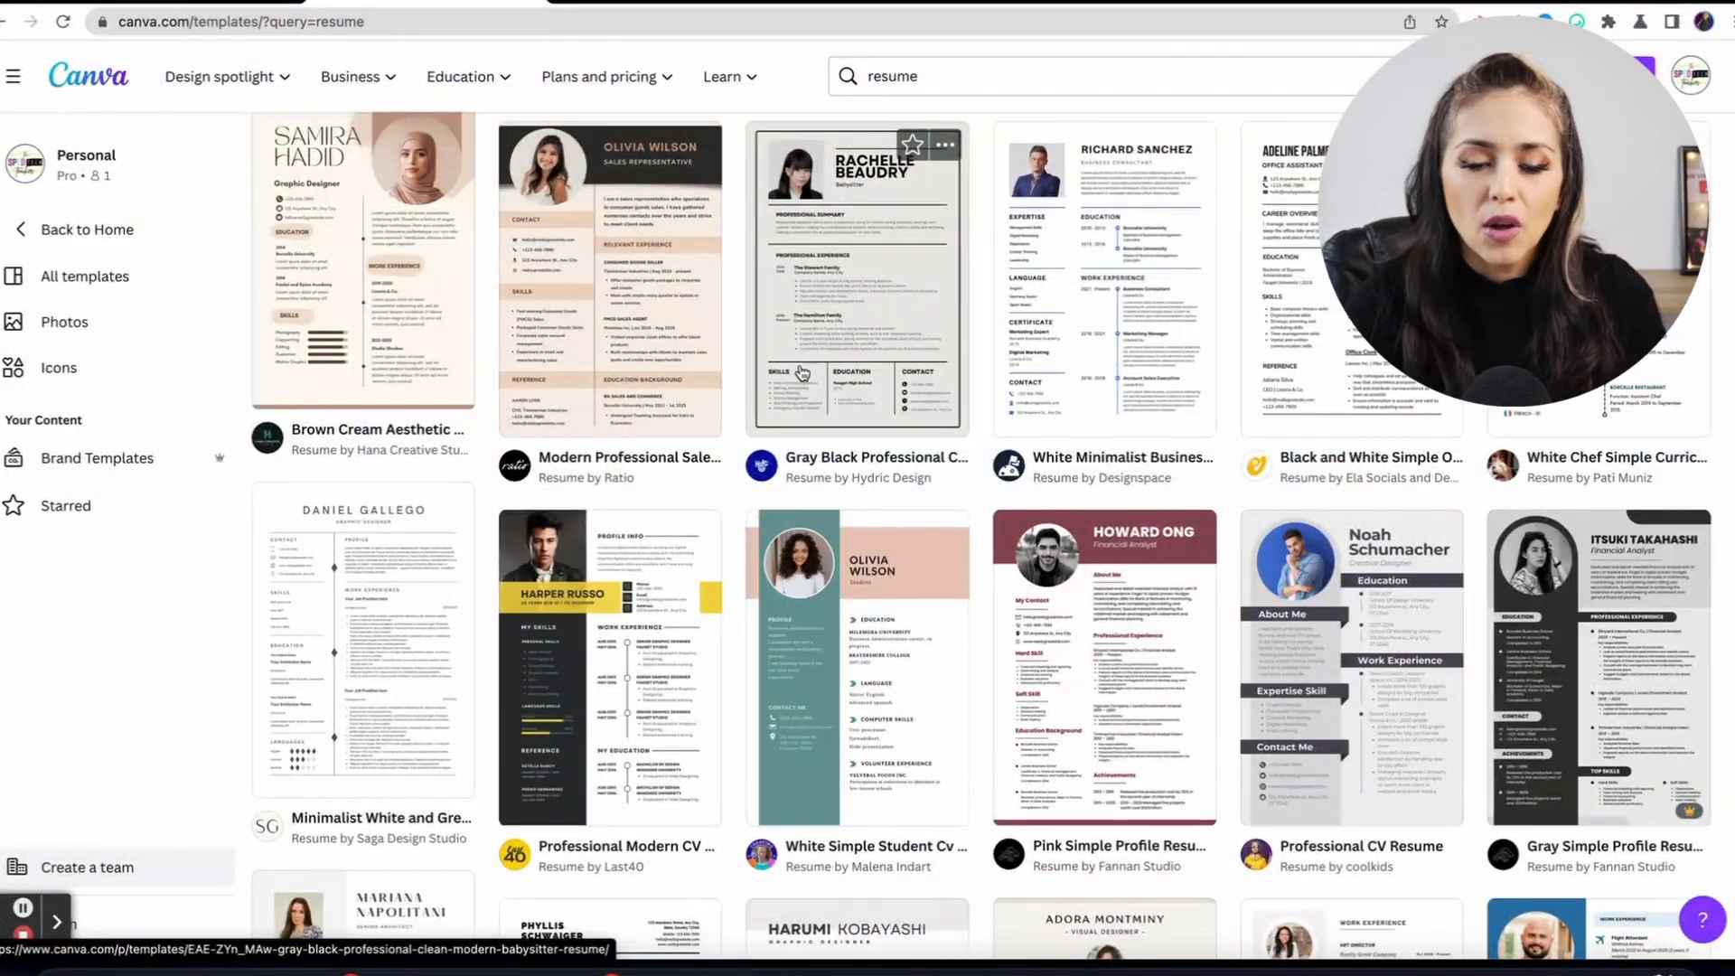
{"action": "scroll", "coordinate": [799, 371], "scroll_direction": "up", "scroll_amount": 8}
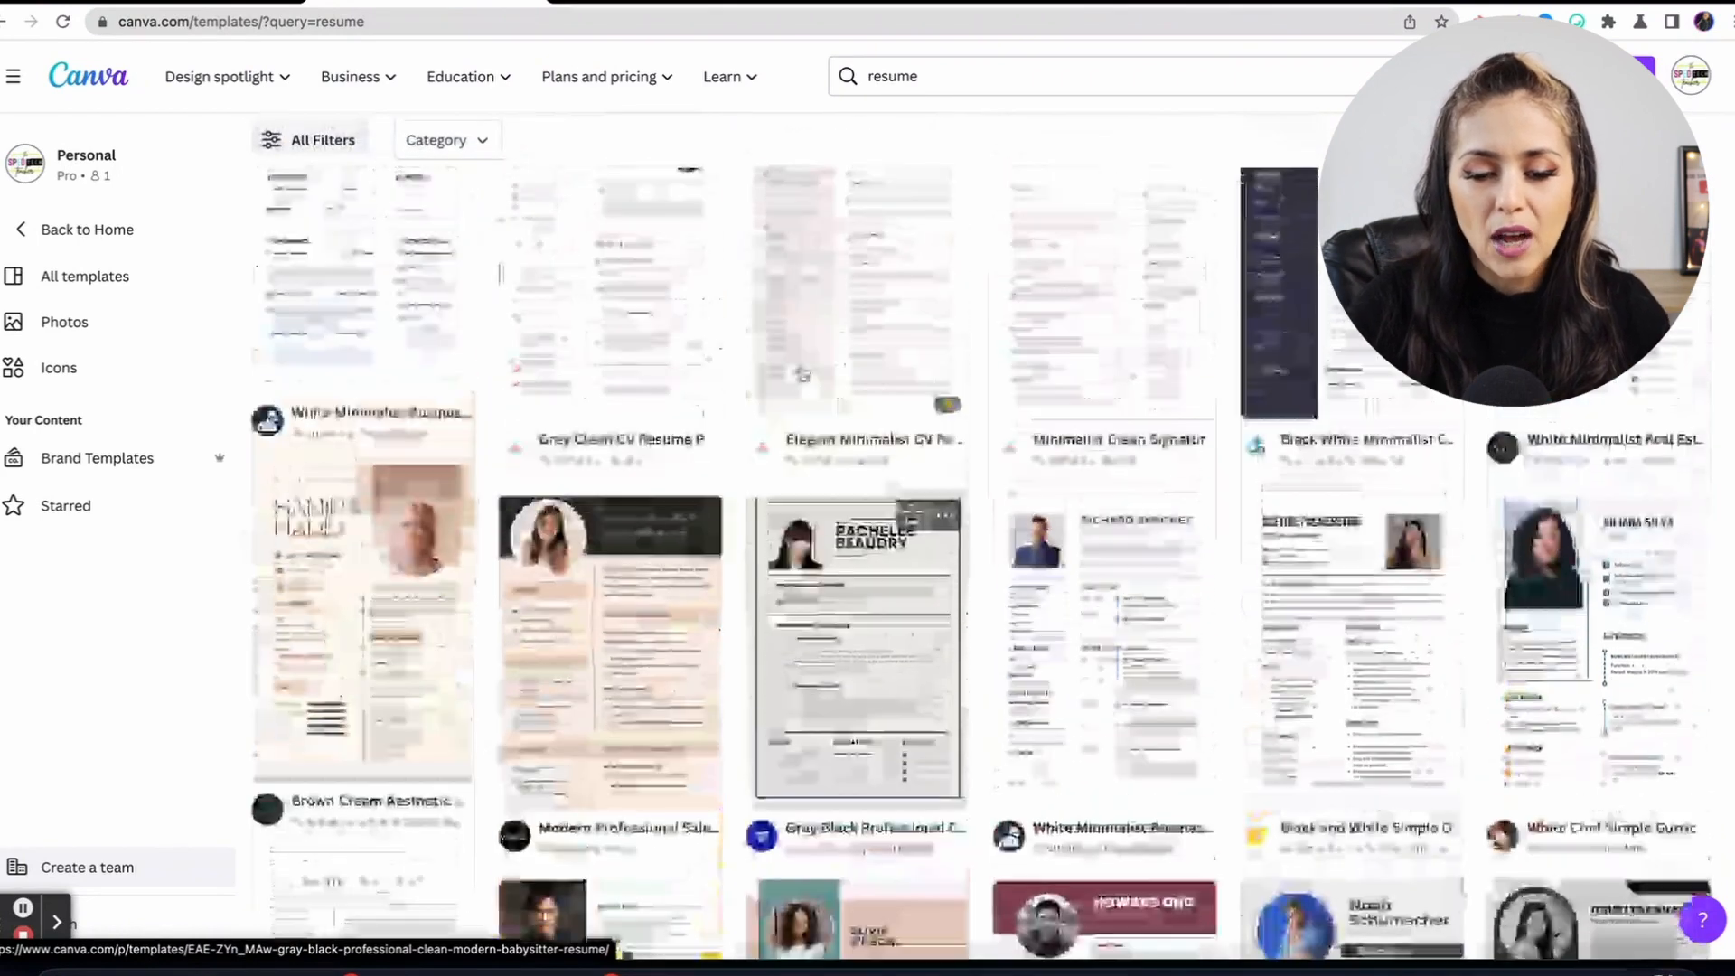
{"action": "scroll", "coordinate": [799, 372], "scroll_direction": "up", "scroll_amount": 2}
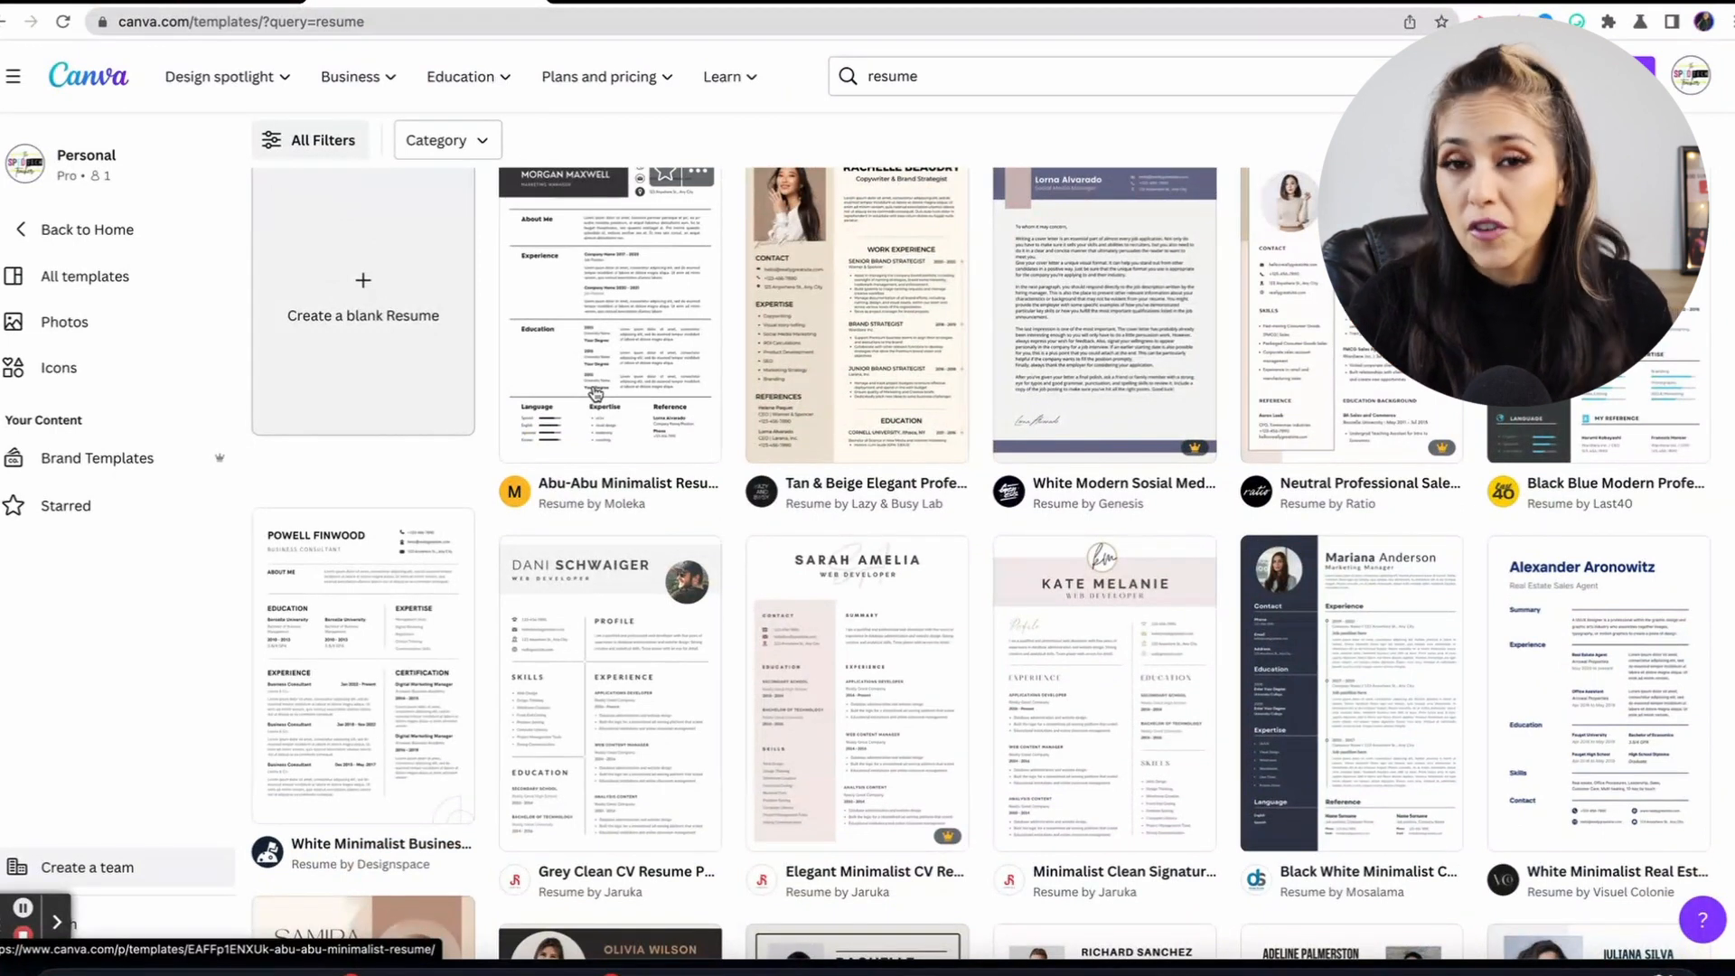
{"action": "scroll", "coordinate": [595, 393], "scroll_direction": "up", "scroll_amount": 1}
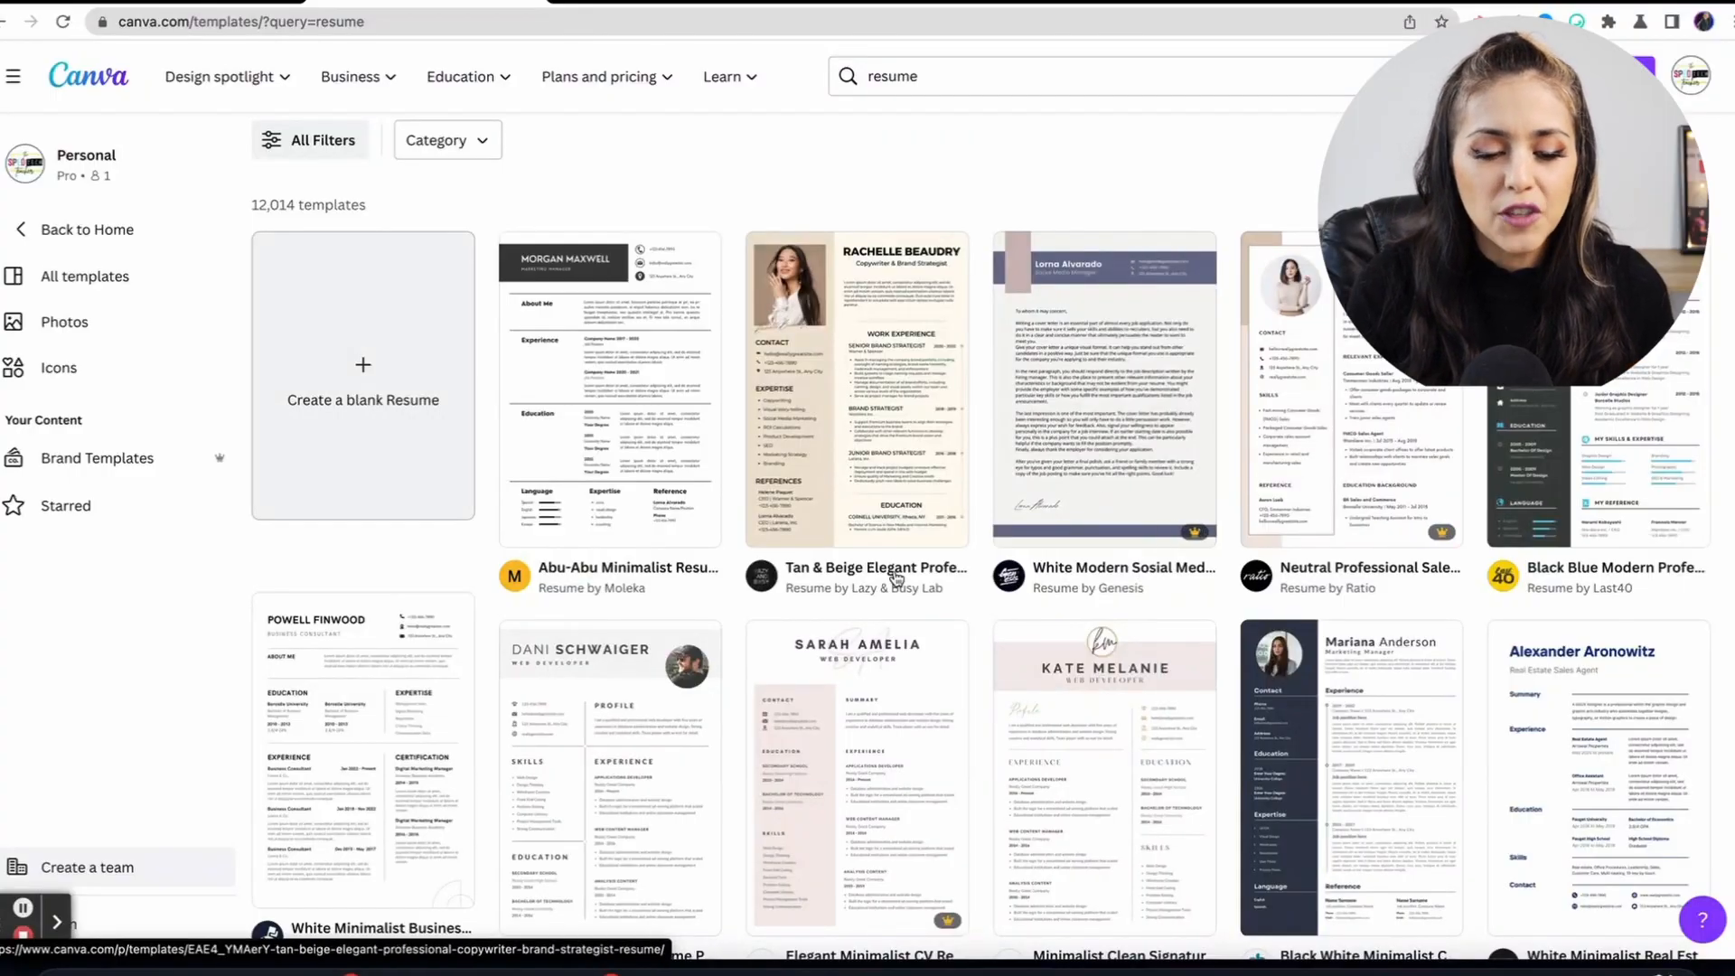
{"action": "scroll", "coordinate": [899, 575], "scroll_direction": "down", "scroll_amount": 3}
{"action": "scroll", "coordinate": [682, 657], "scroll_direction": "down", "scroll_amount": 3}
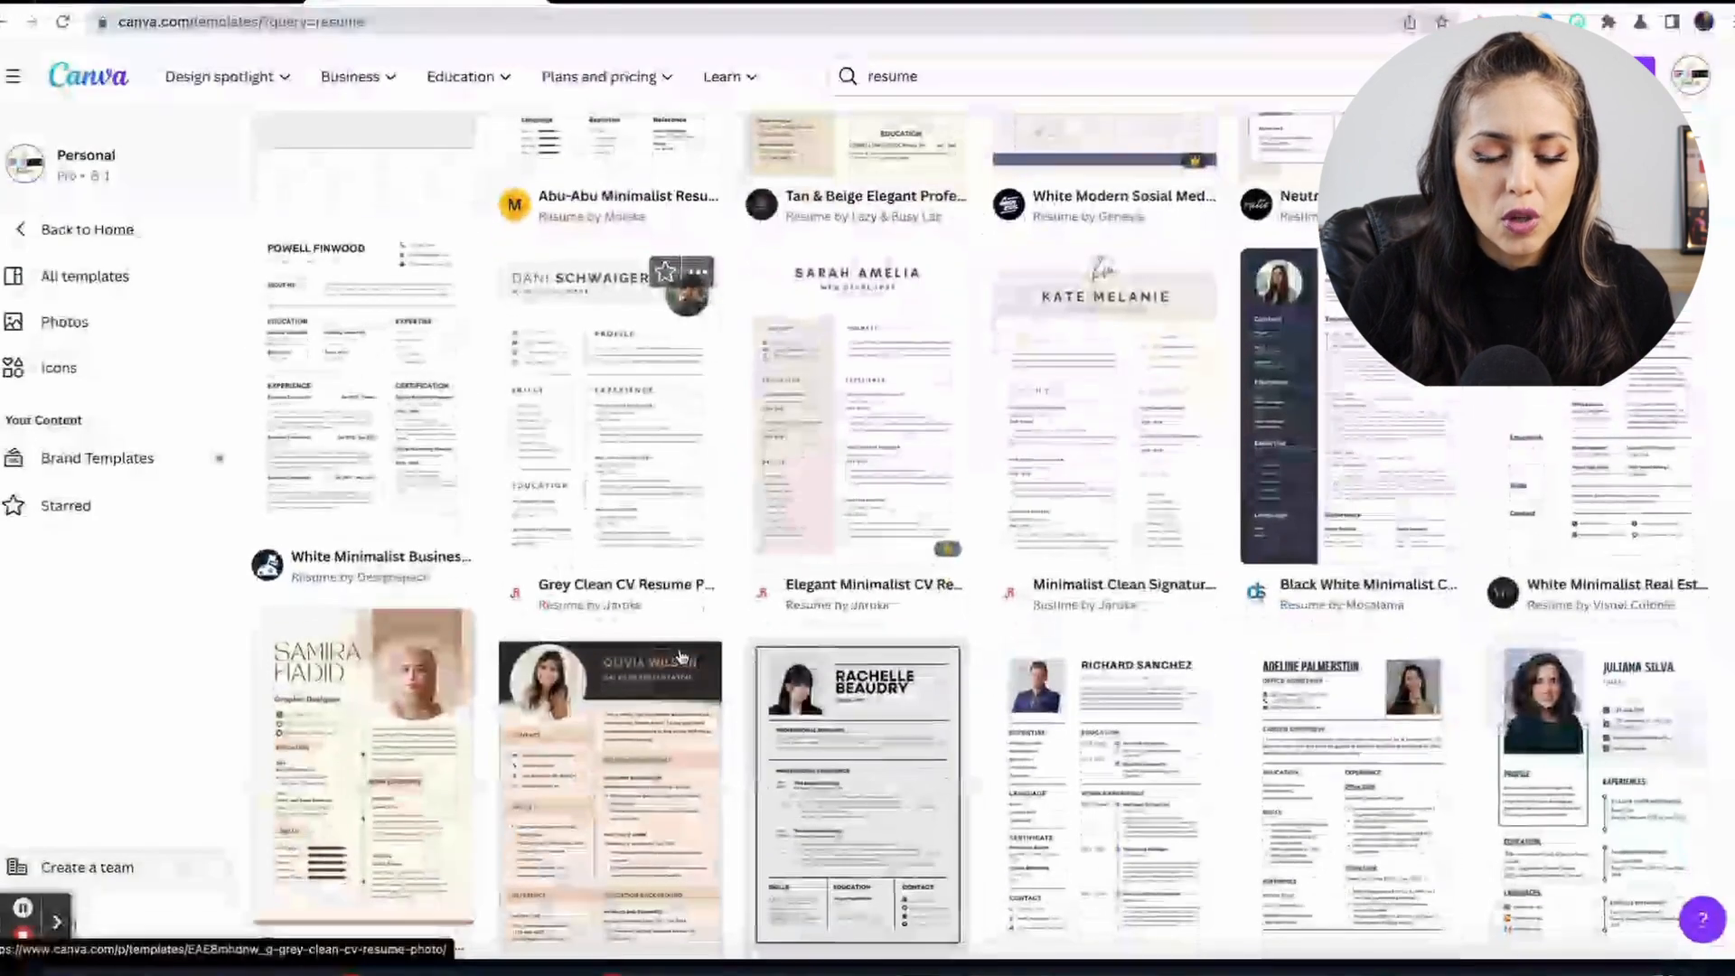
{"action": "scroll", "coordinate": [390, 756], "scroll_direction": "down", "scroll_amount": 3}
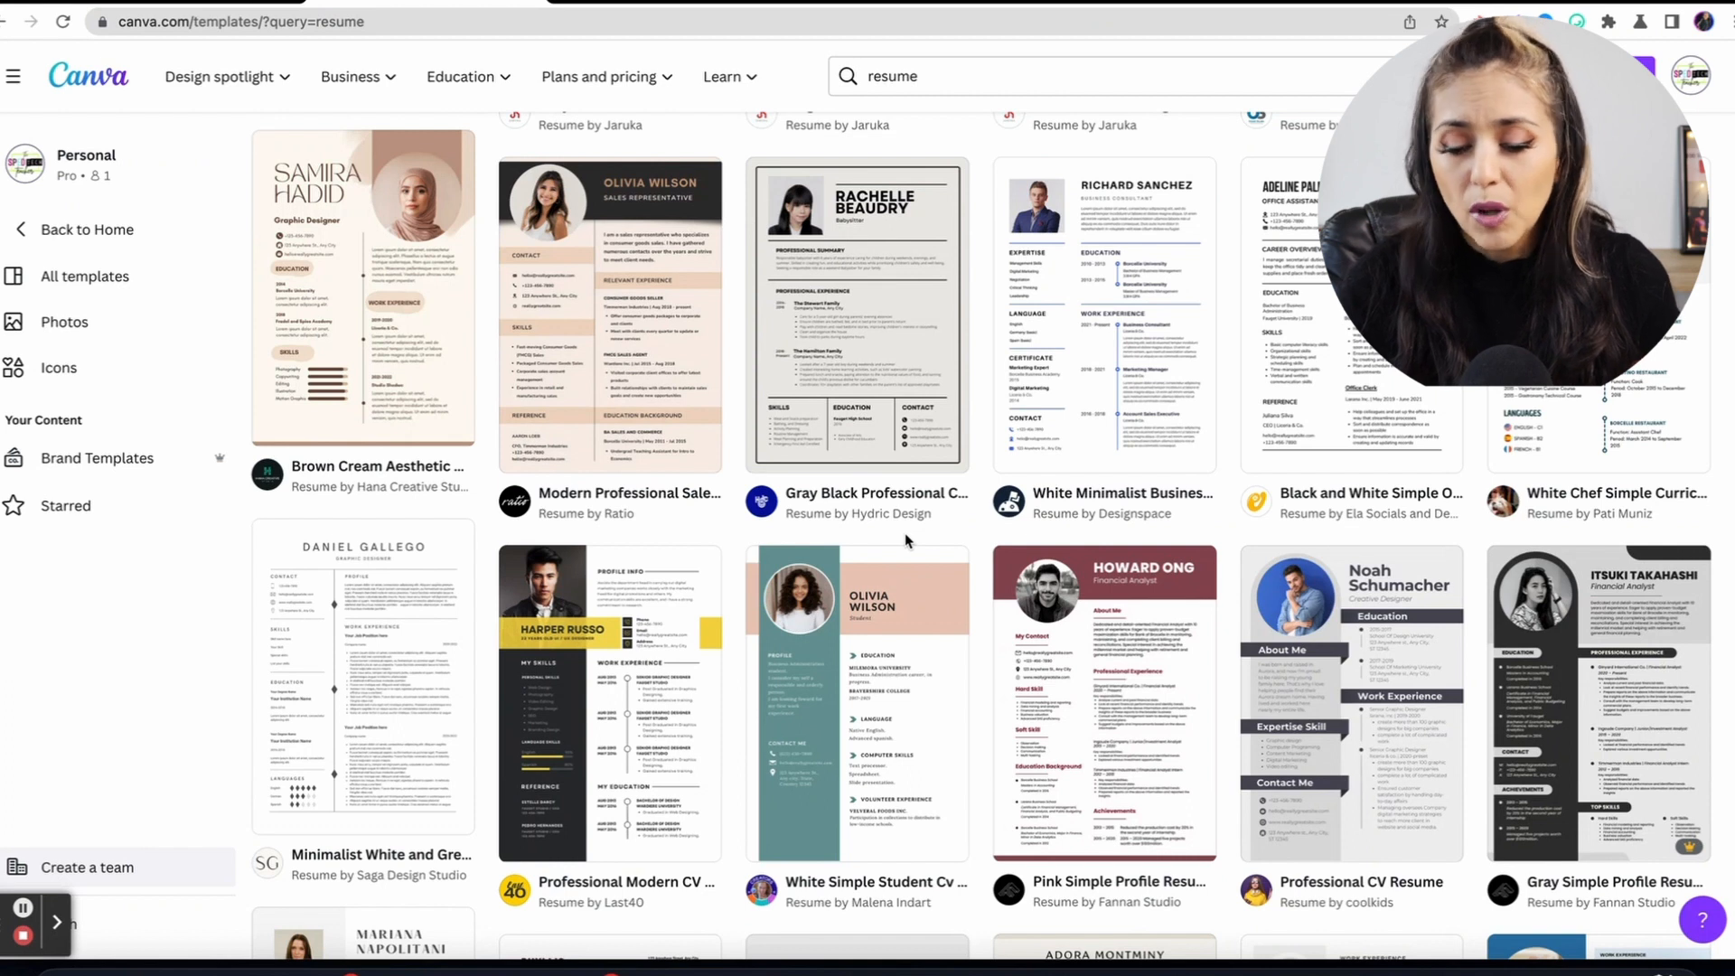
{"action": "scroll", "coordinate": [909, 597], "scroll_direction": "down", "scroll_amount": 4}
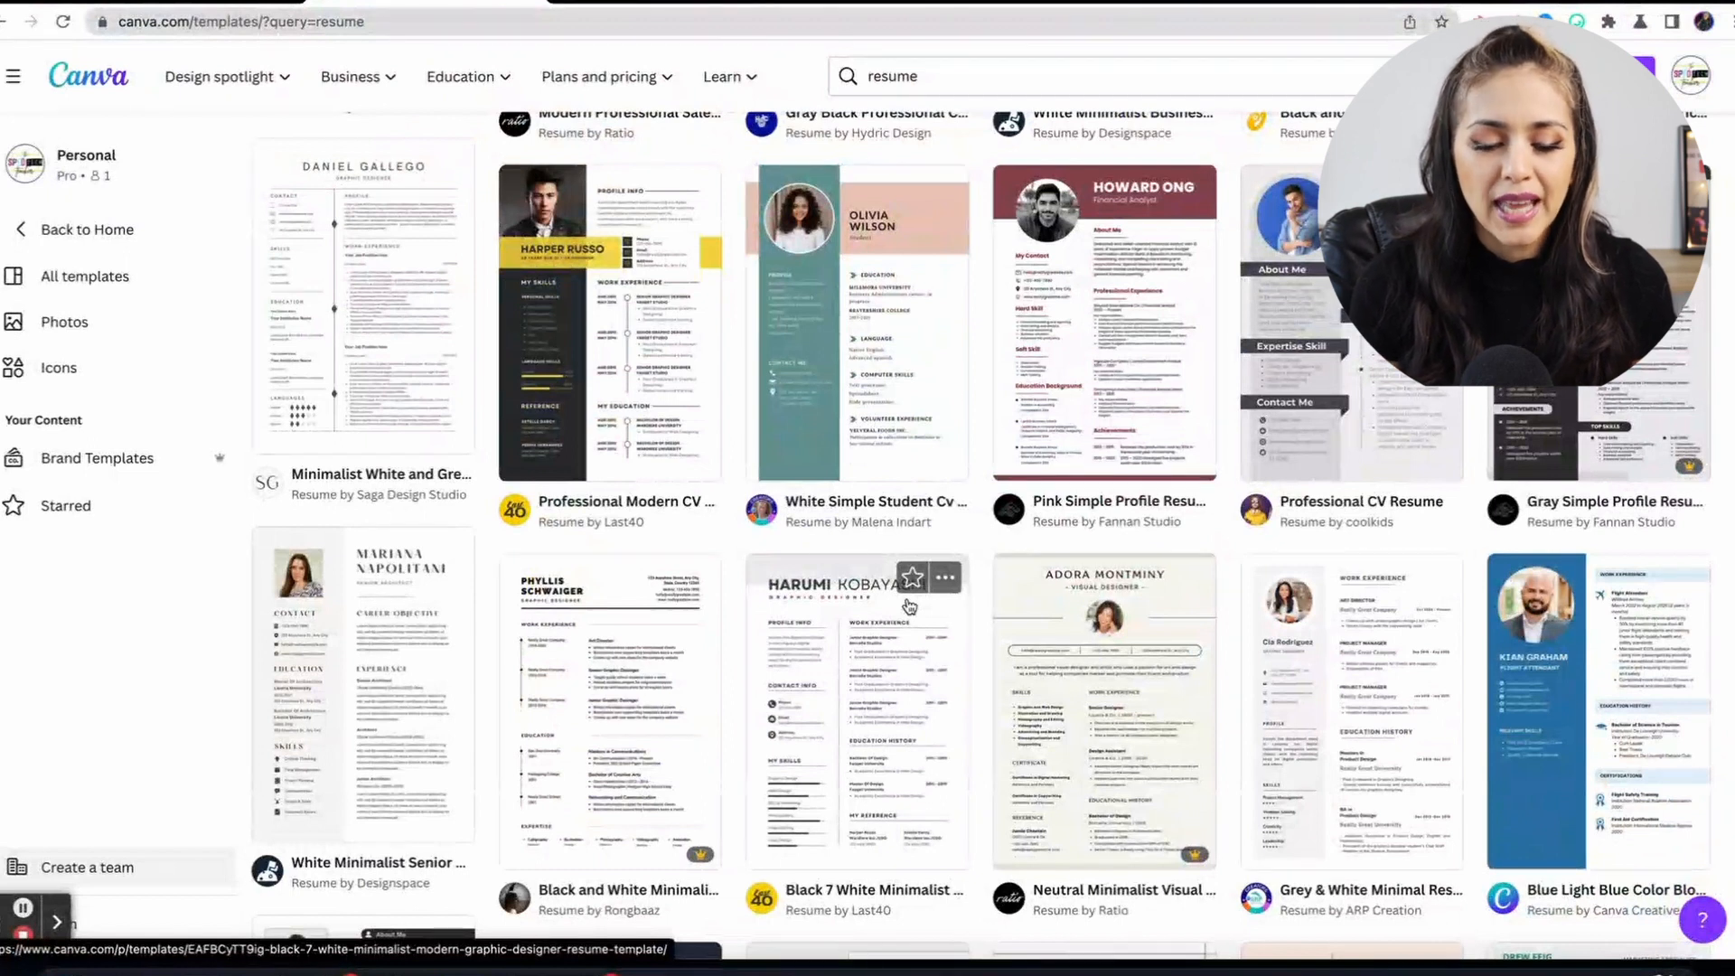
{"action": "scroll", "coordinate": [909, 605], "scroll_direction": "up", "scroll_amount": 5}
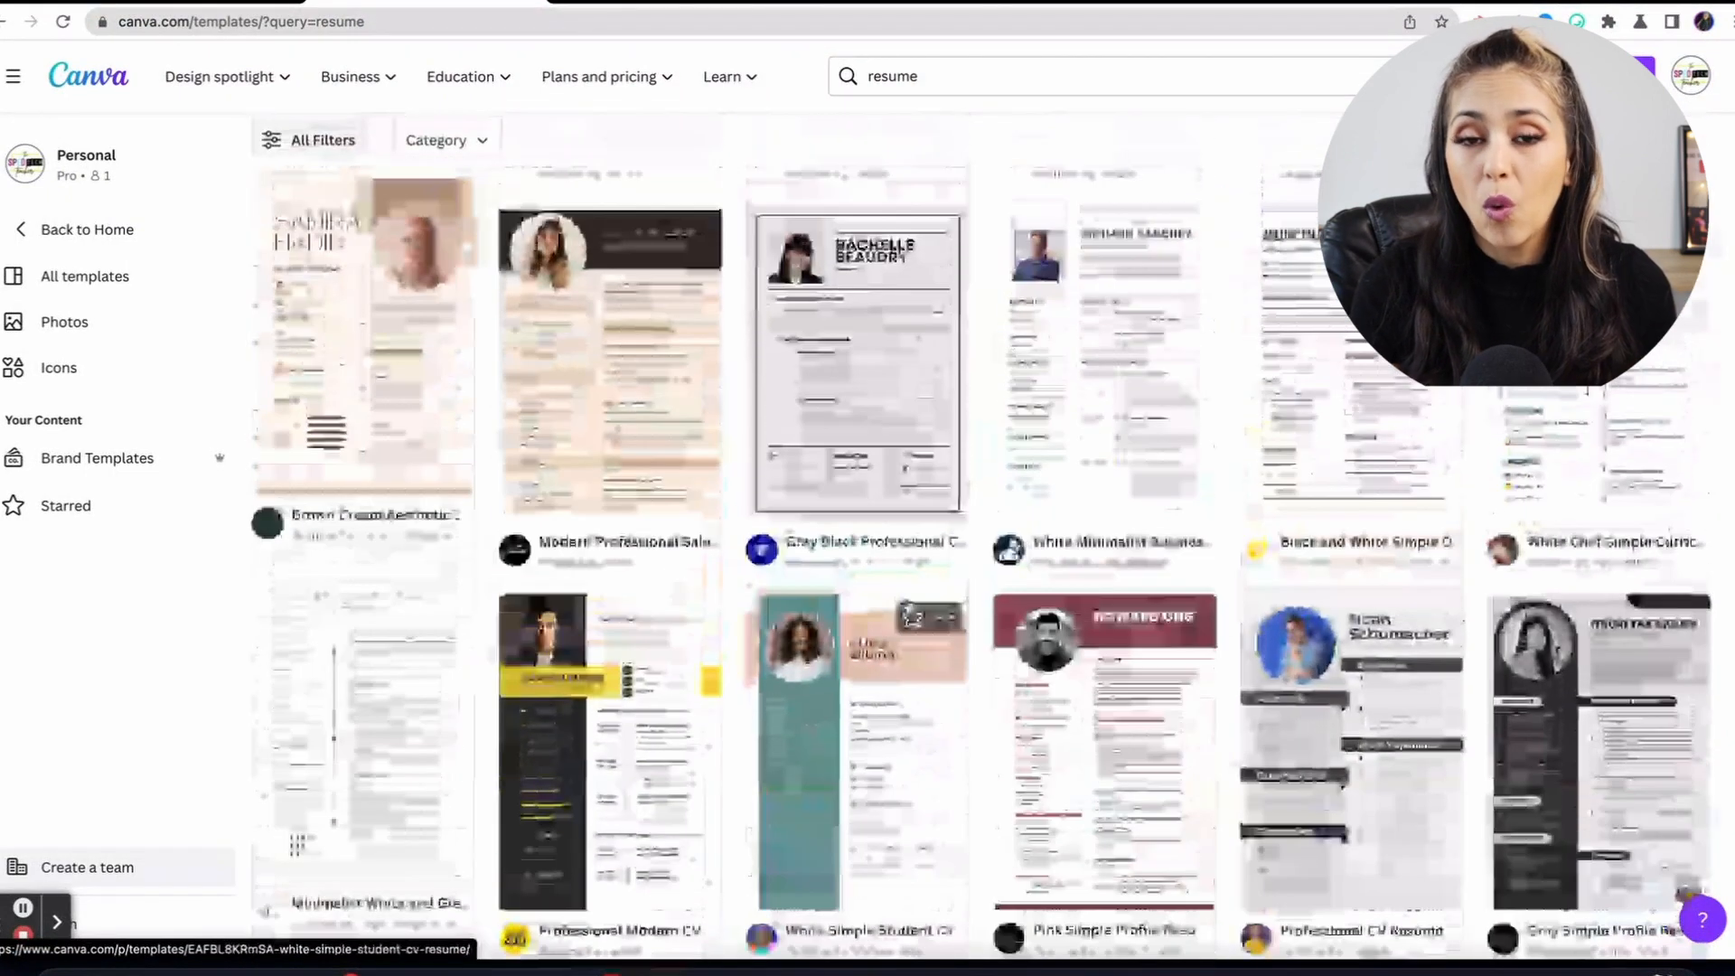
{"action": "scroll", "coordinate": [908, 605], "scroll_direction": "up", "scroll_amount": 3}
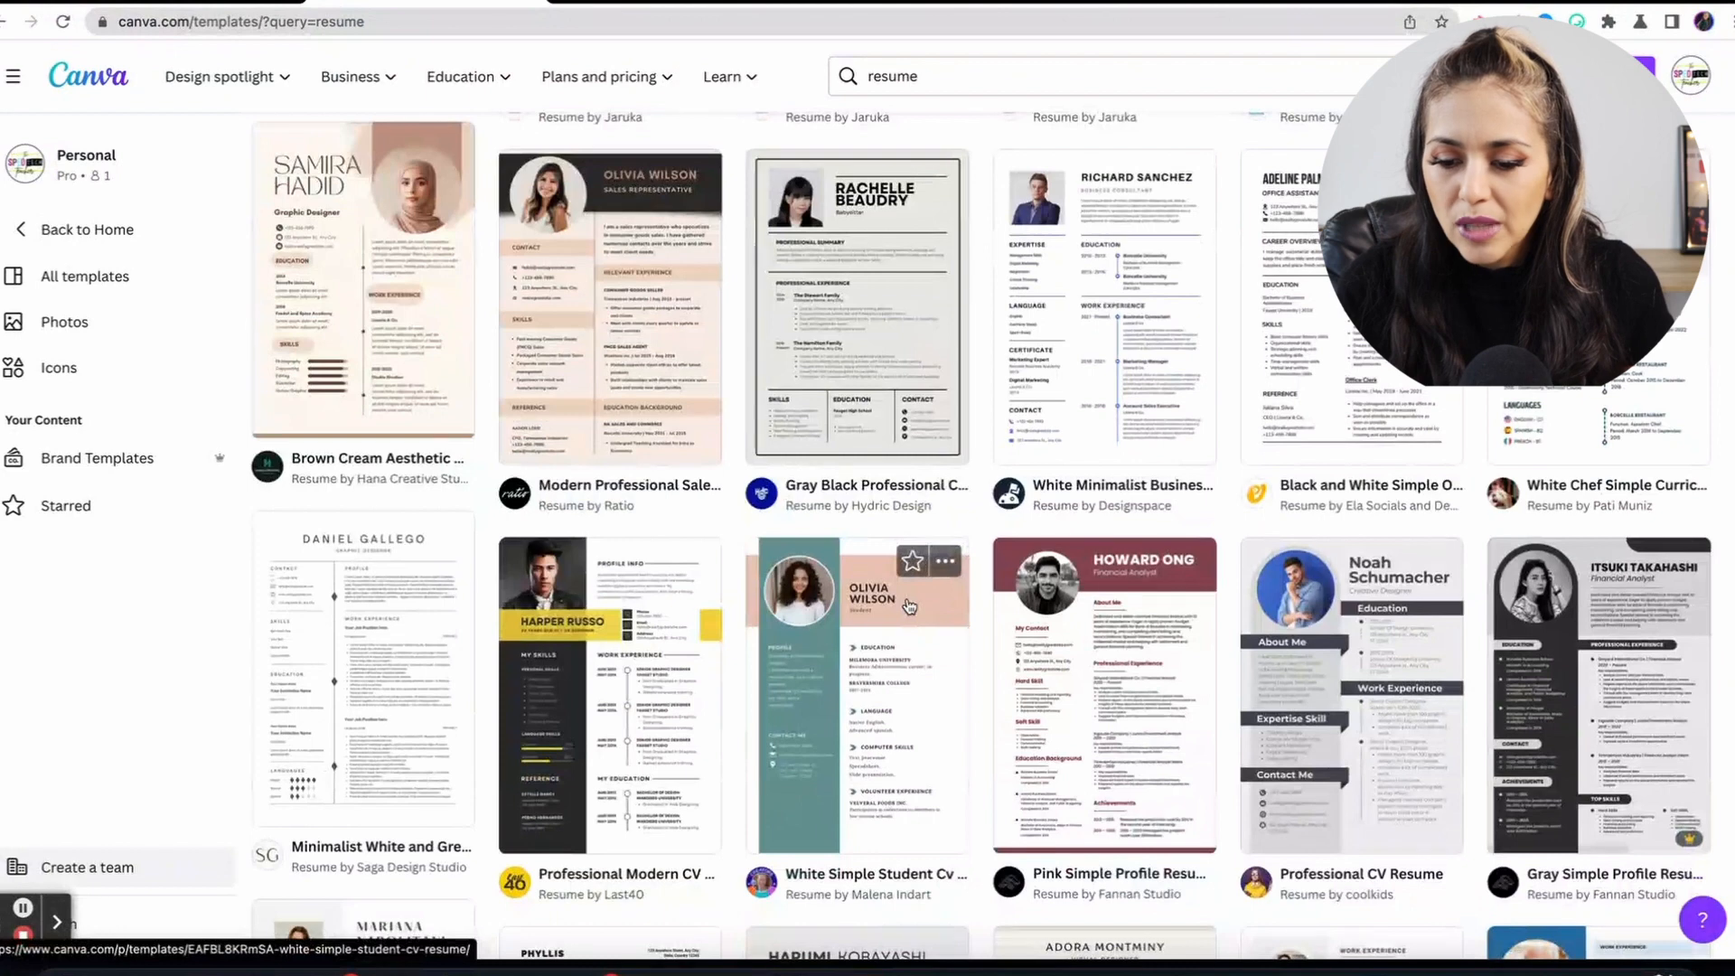
{"action": "scroll", "coordinate": [909, 607], "scroll_direction": "down", "scroll_amount": 8}
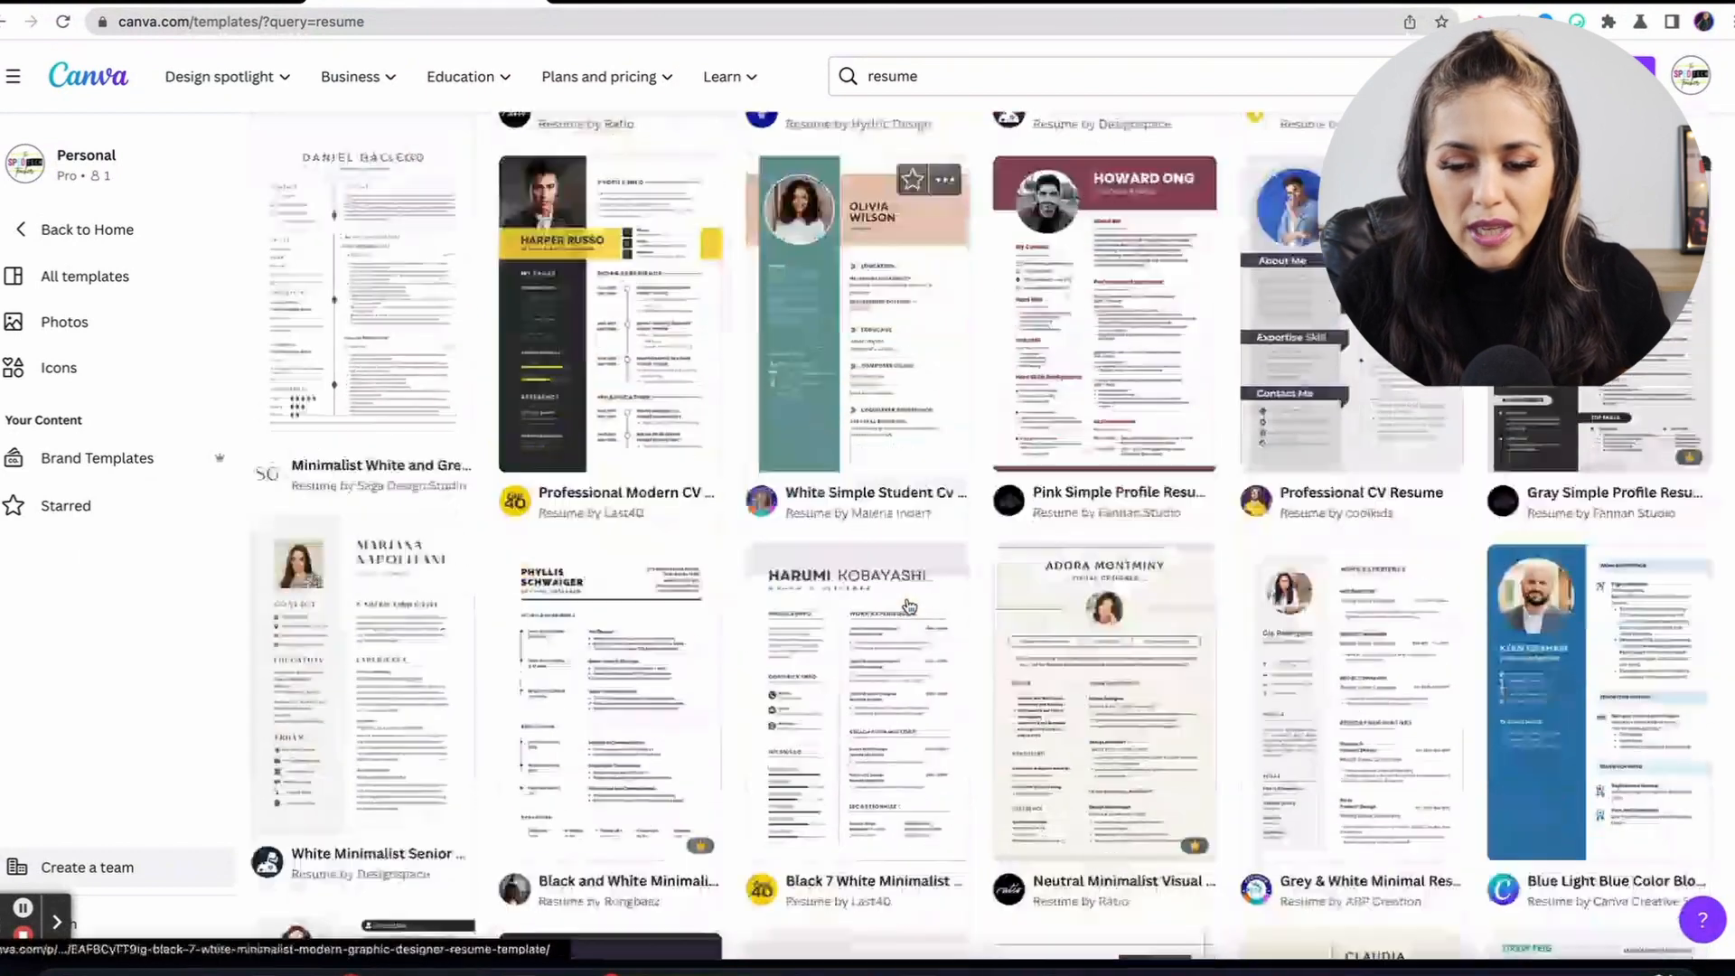
{"action": "scroll", "coordinate": [909, 606], "scroll_direction": "down", "scroll_amount": 2}
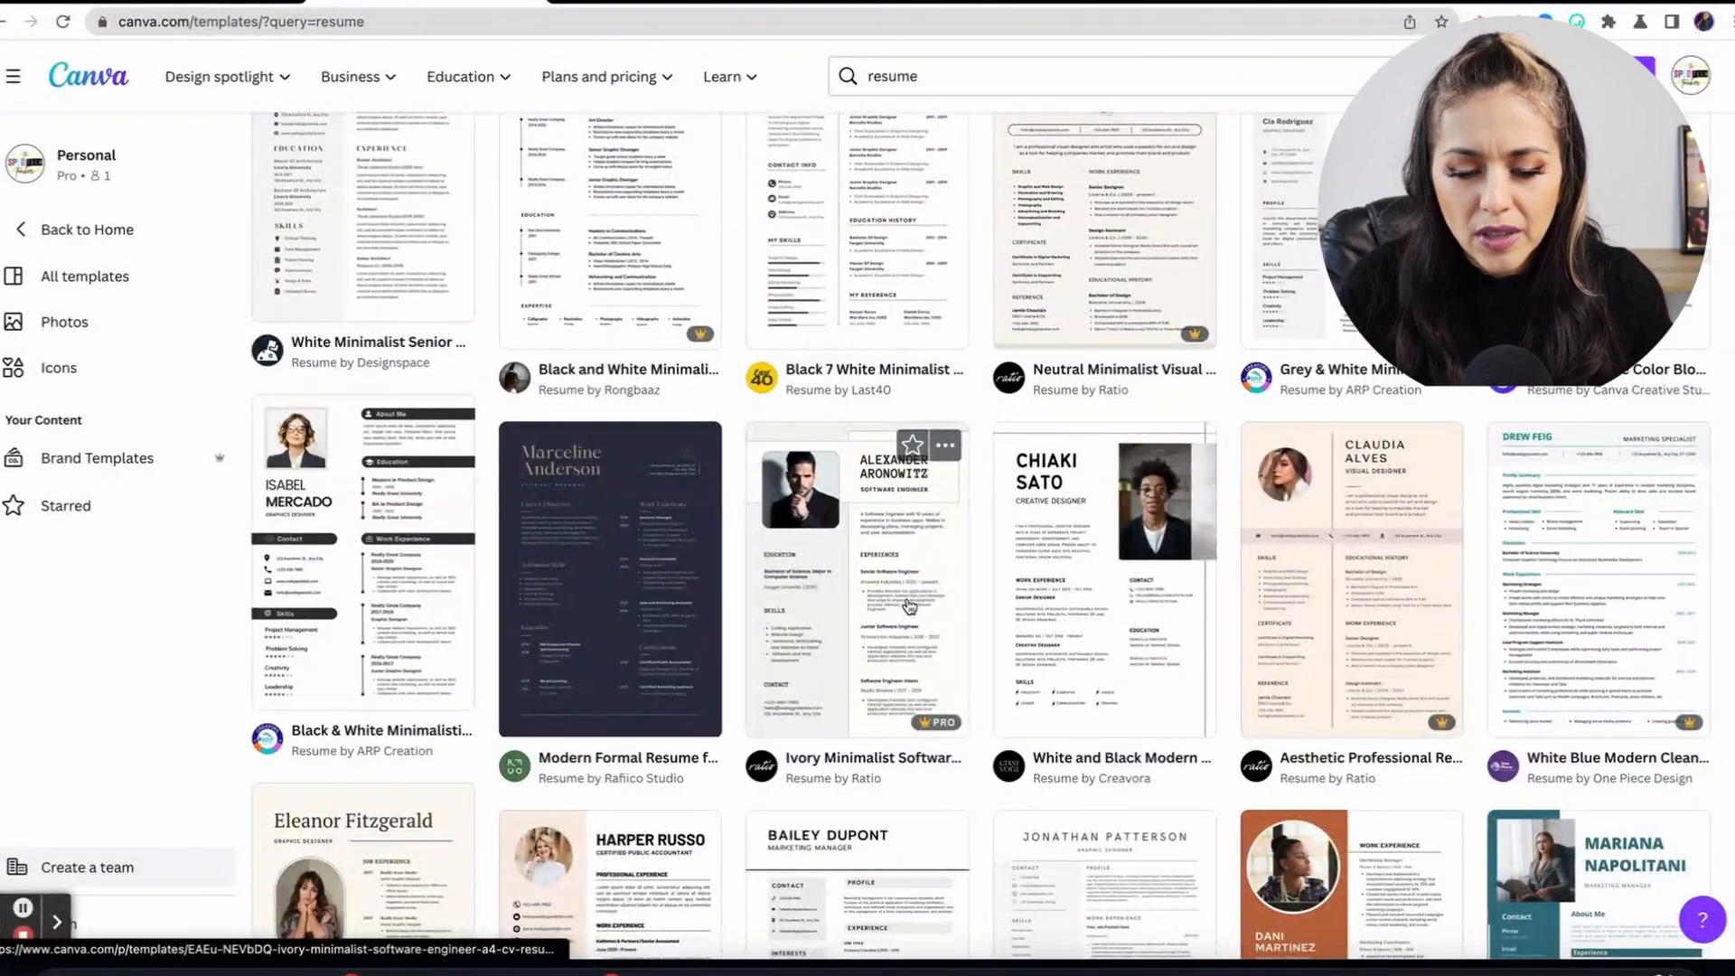
{"action": "scroll", "coordinate": [909, 607], "scroll_direction": "down", "scroll_amount": 5}
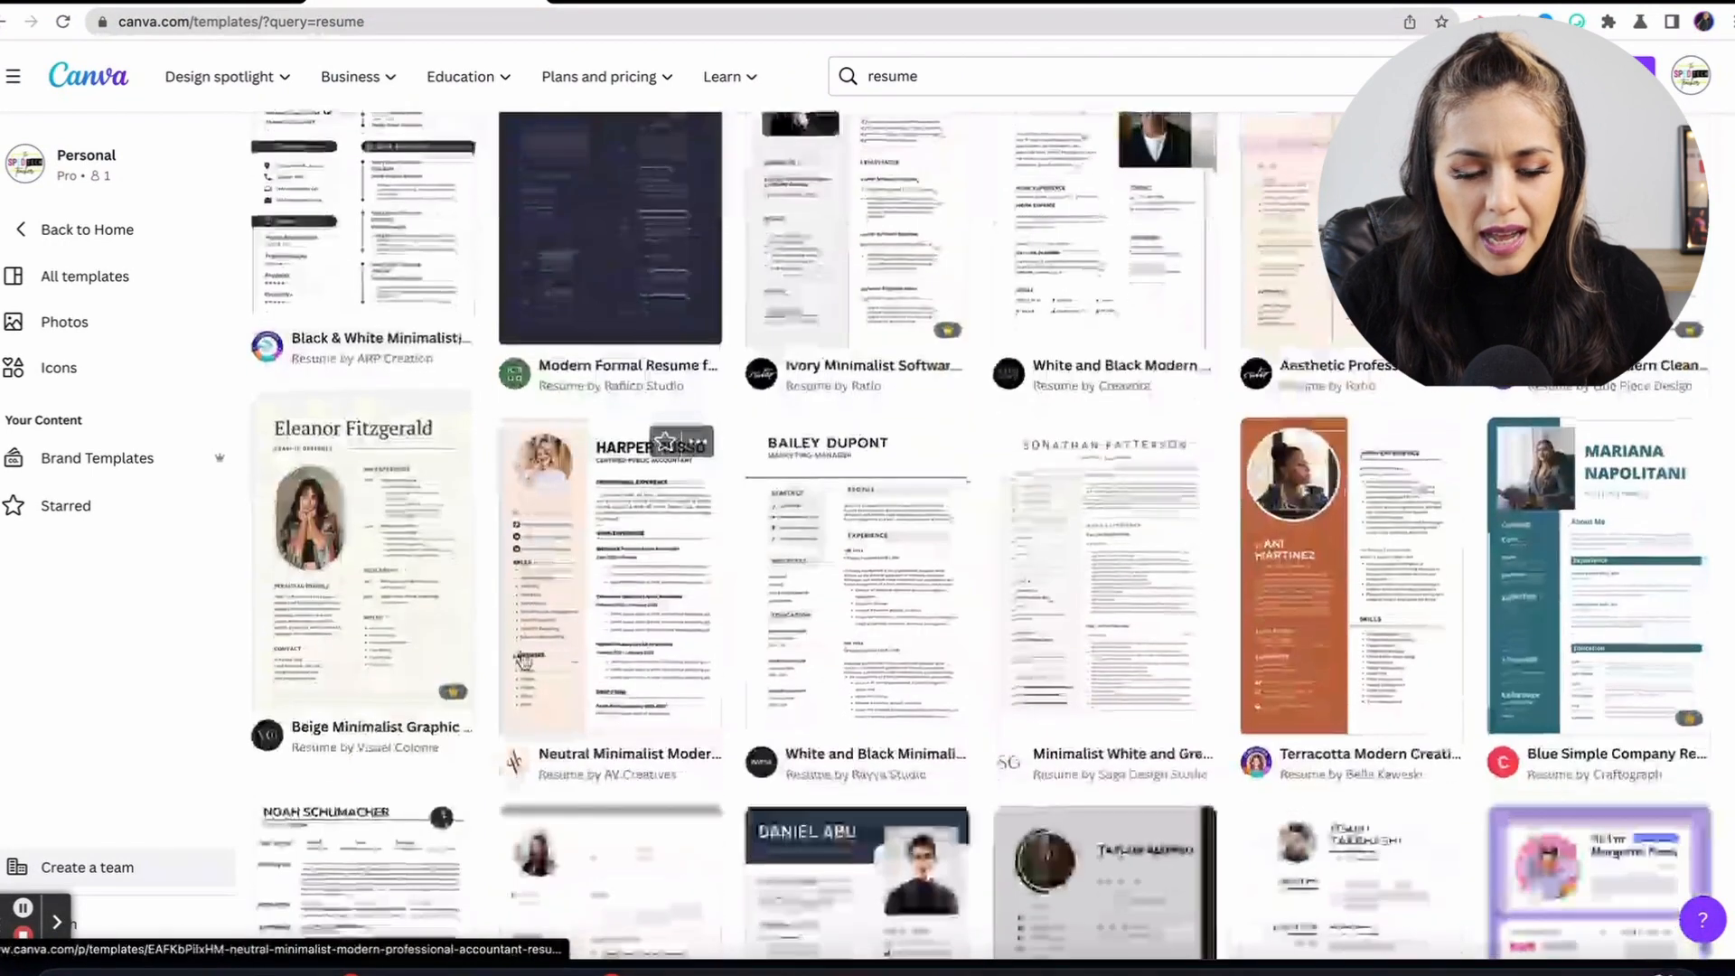
{"action": "scroll", "coordinate": [523, 663], "scroll_direction": "down", "scroll_amount": 4}
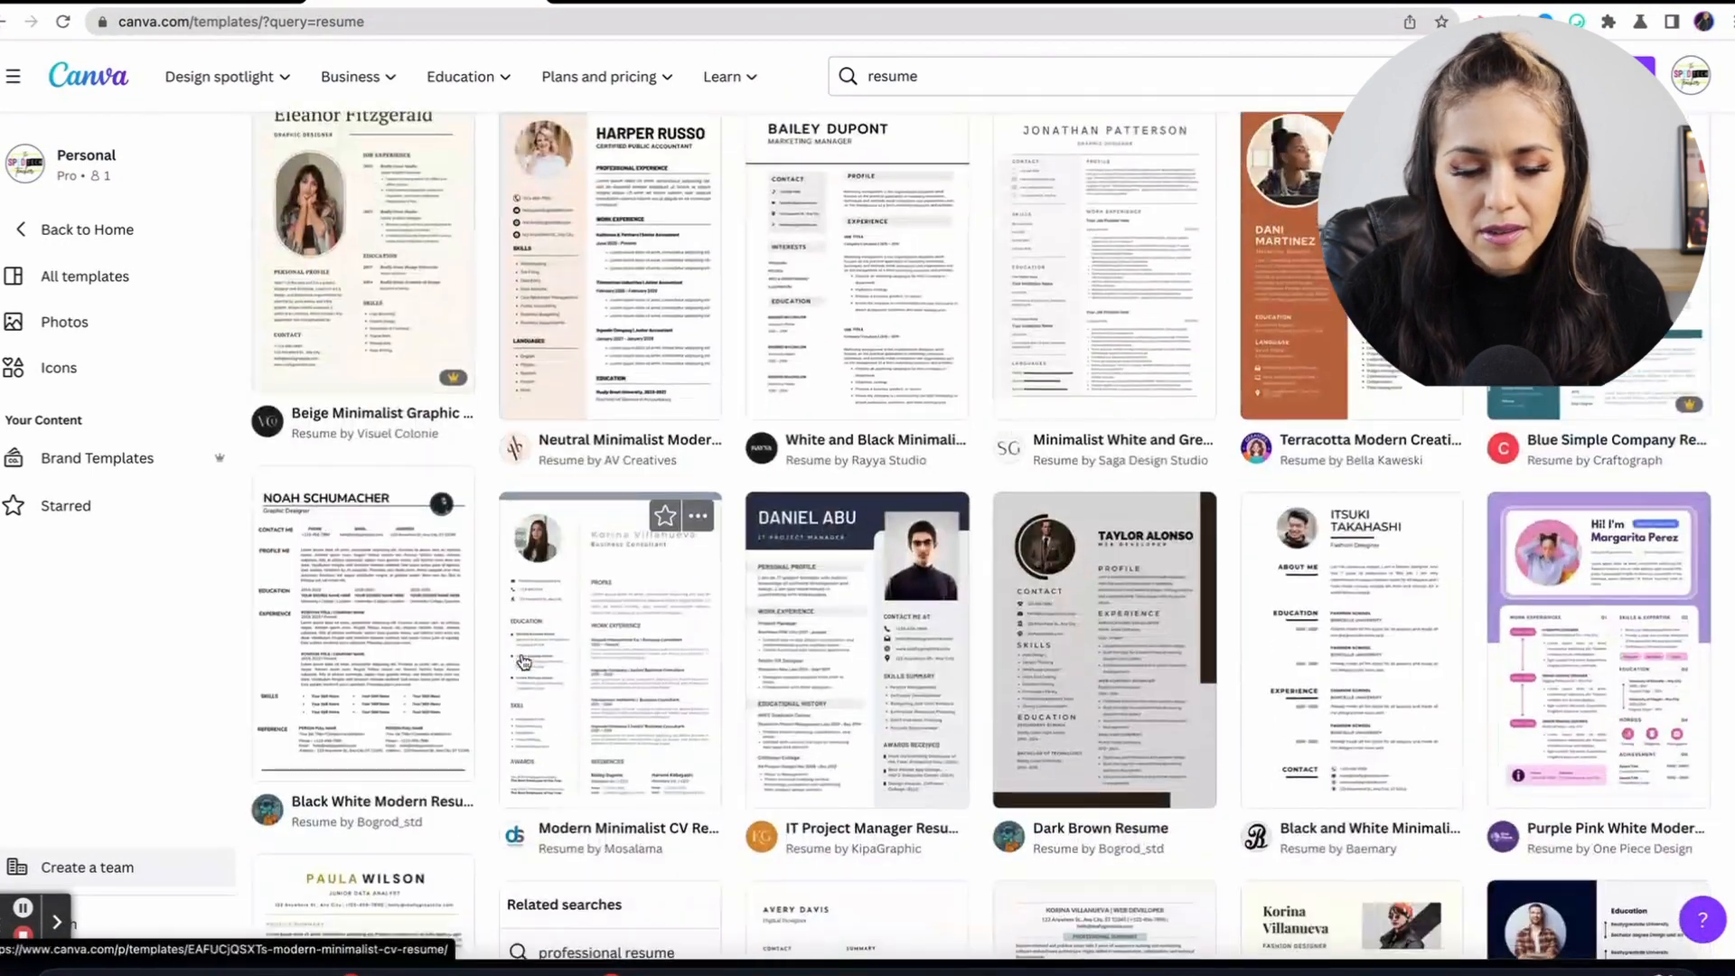
{"action": "scroll", "coordinate": [524, 663], "scroll_direction": "up", "scroll_amount": 6}
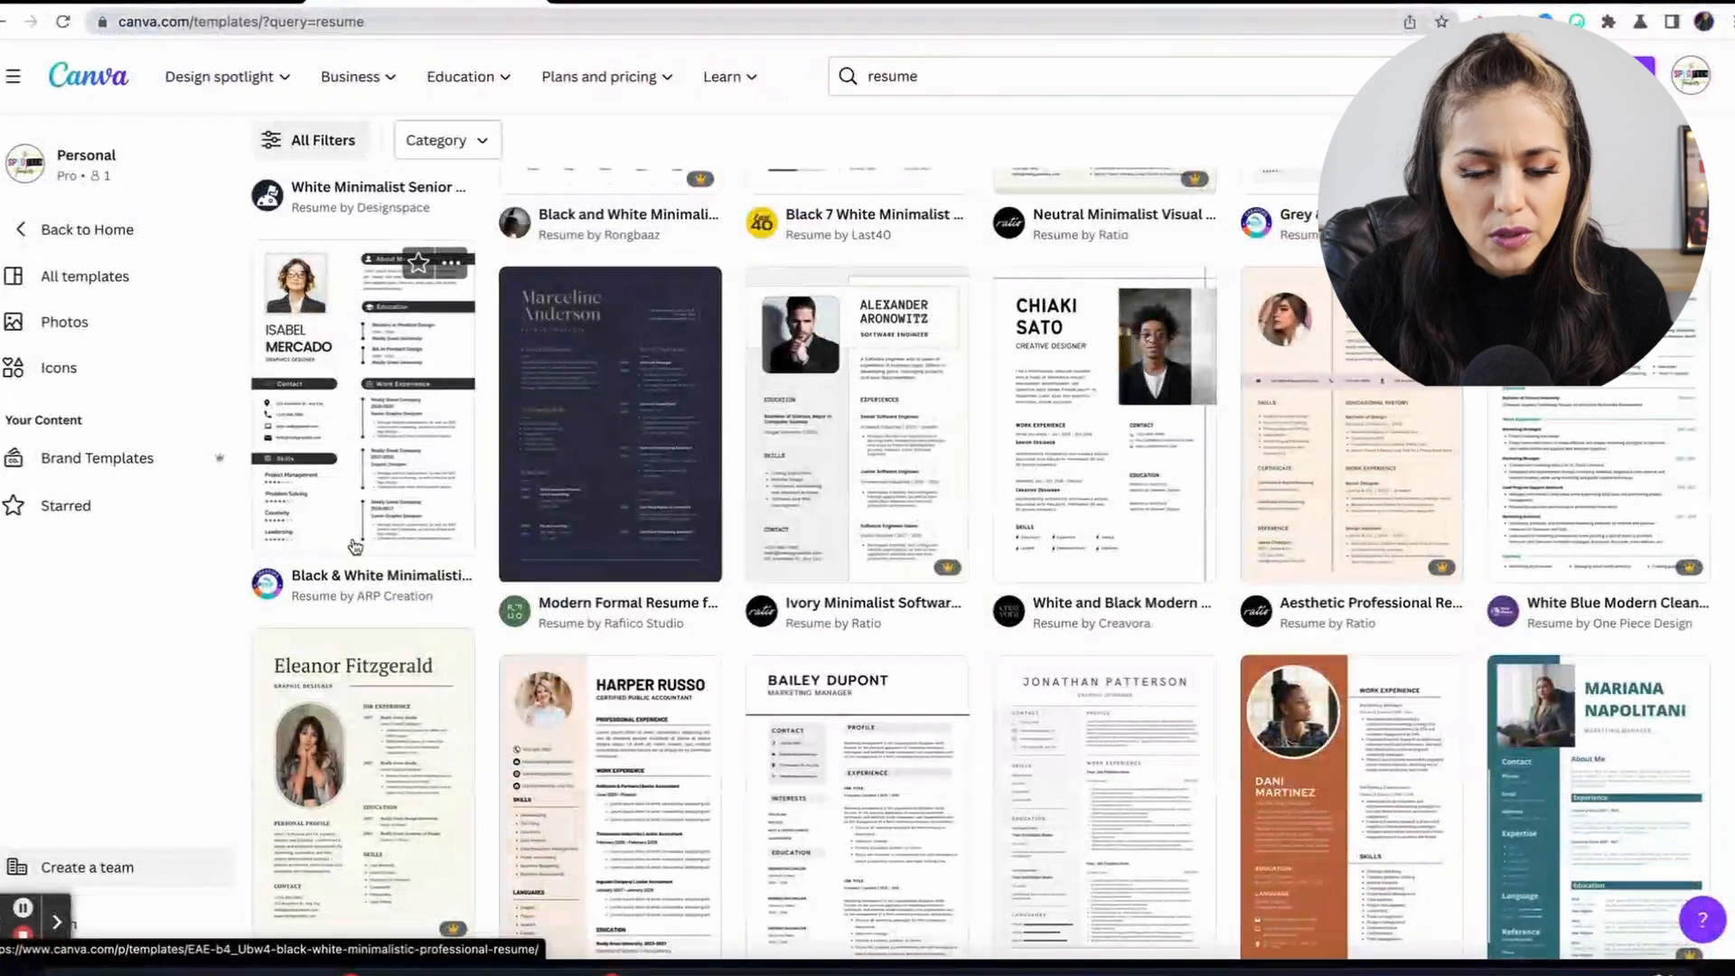
Open the Black & White Minimalistic Professional Resume template as a new design and zoom in.
{"action": "left_click", "coordinate": [355, 546]}
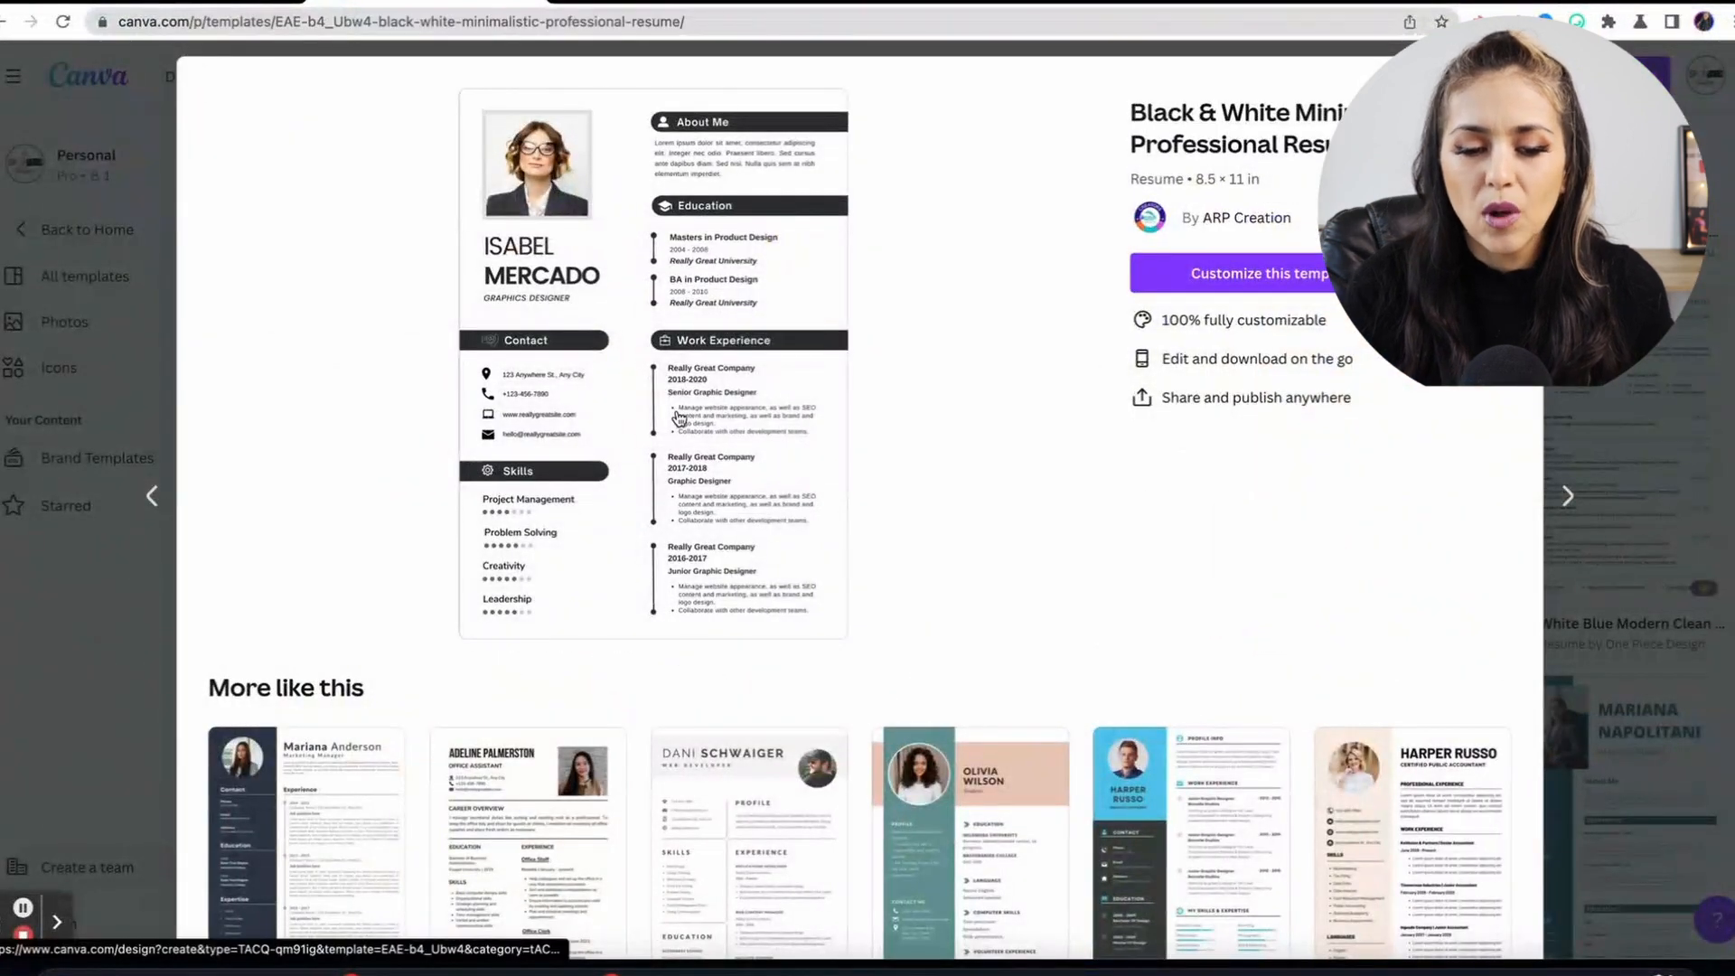
{"action": "left_click", "coordinate": [1265, 276]}
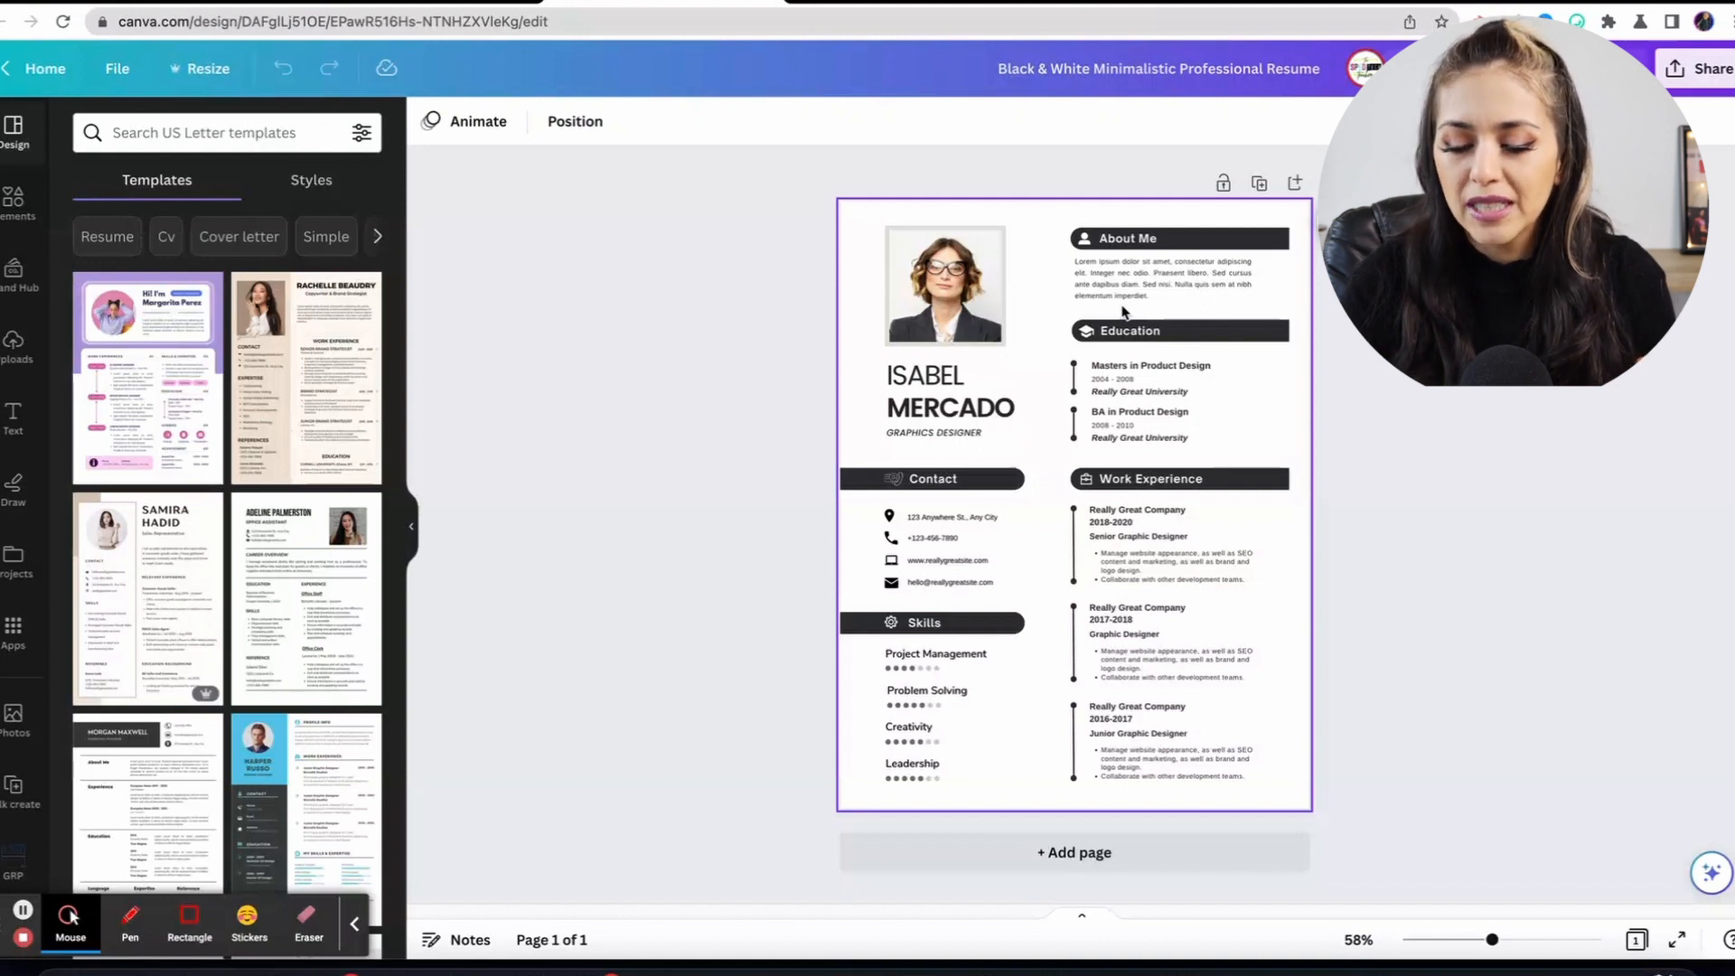
{"action": "left_click", "coordinate": [1492, 941]}
{"action": "mouse_move", "coordinate": [1492, 941]}
{"action": "left_mouse_down"}
{"action": "mouse_move", "coordinate": [1526, 940]}
{"action": "mouse_move", "coordinate": [1508, 941]}
{"action": "left_mouse_up"}
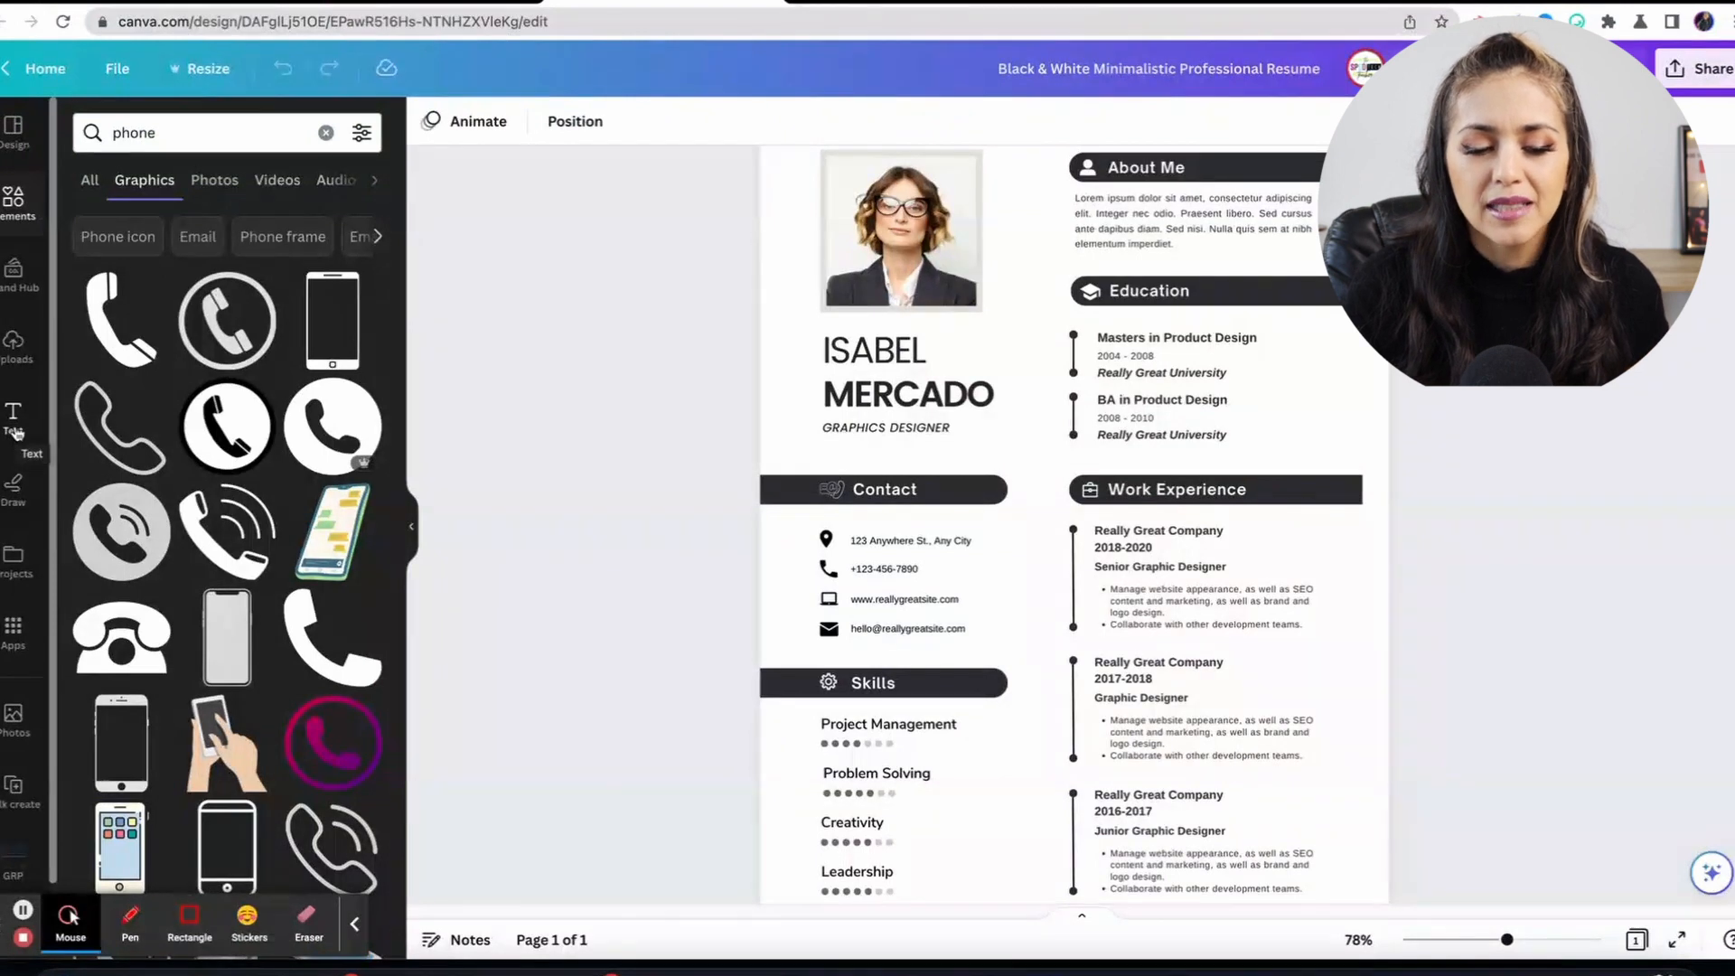
Look at the Text panel, then return to the template suggestions and scroll through them.
{"action": "left_click", "coordinate": [15, 432]}
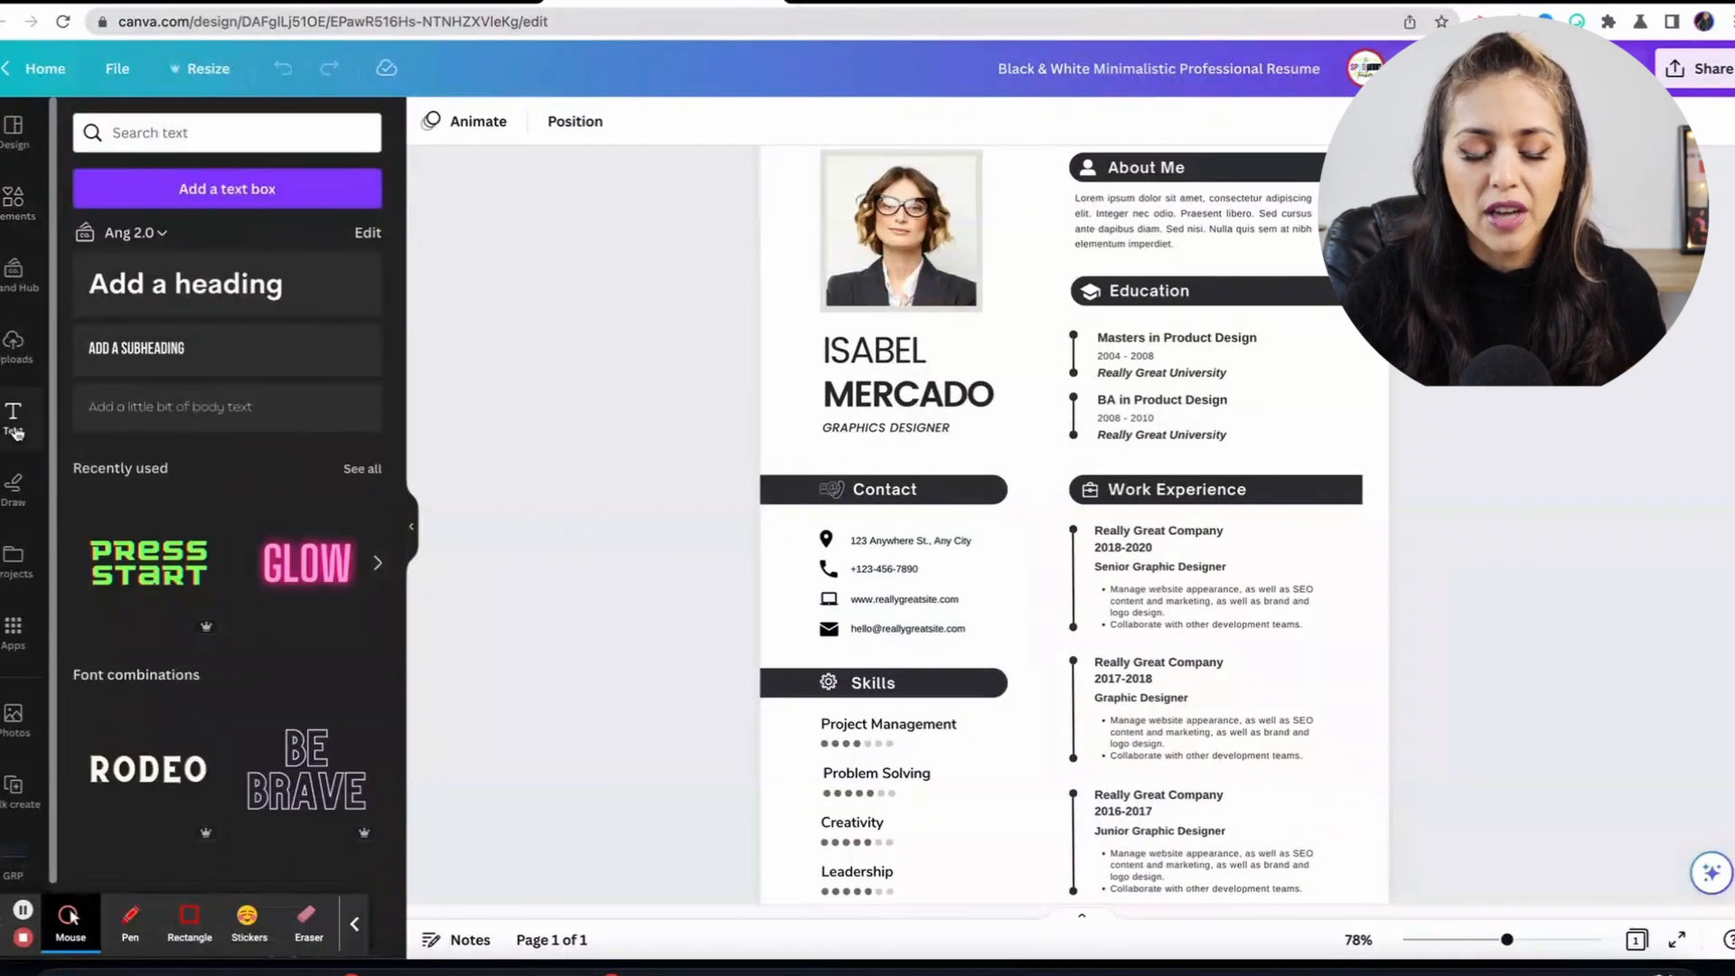
{"action": "left_click", "coordinate": [11, 136]}
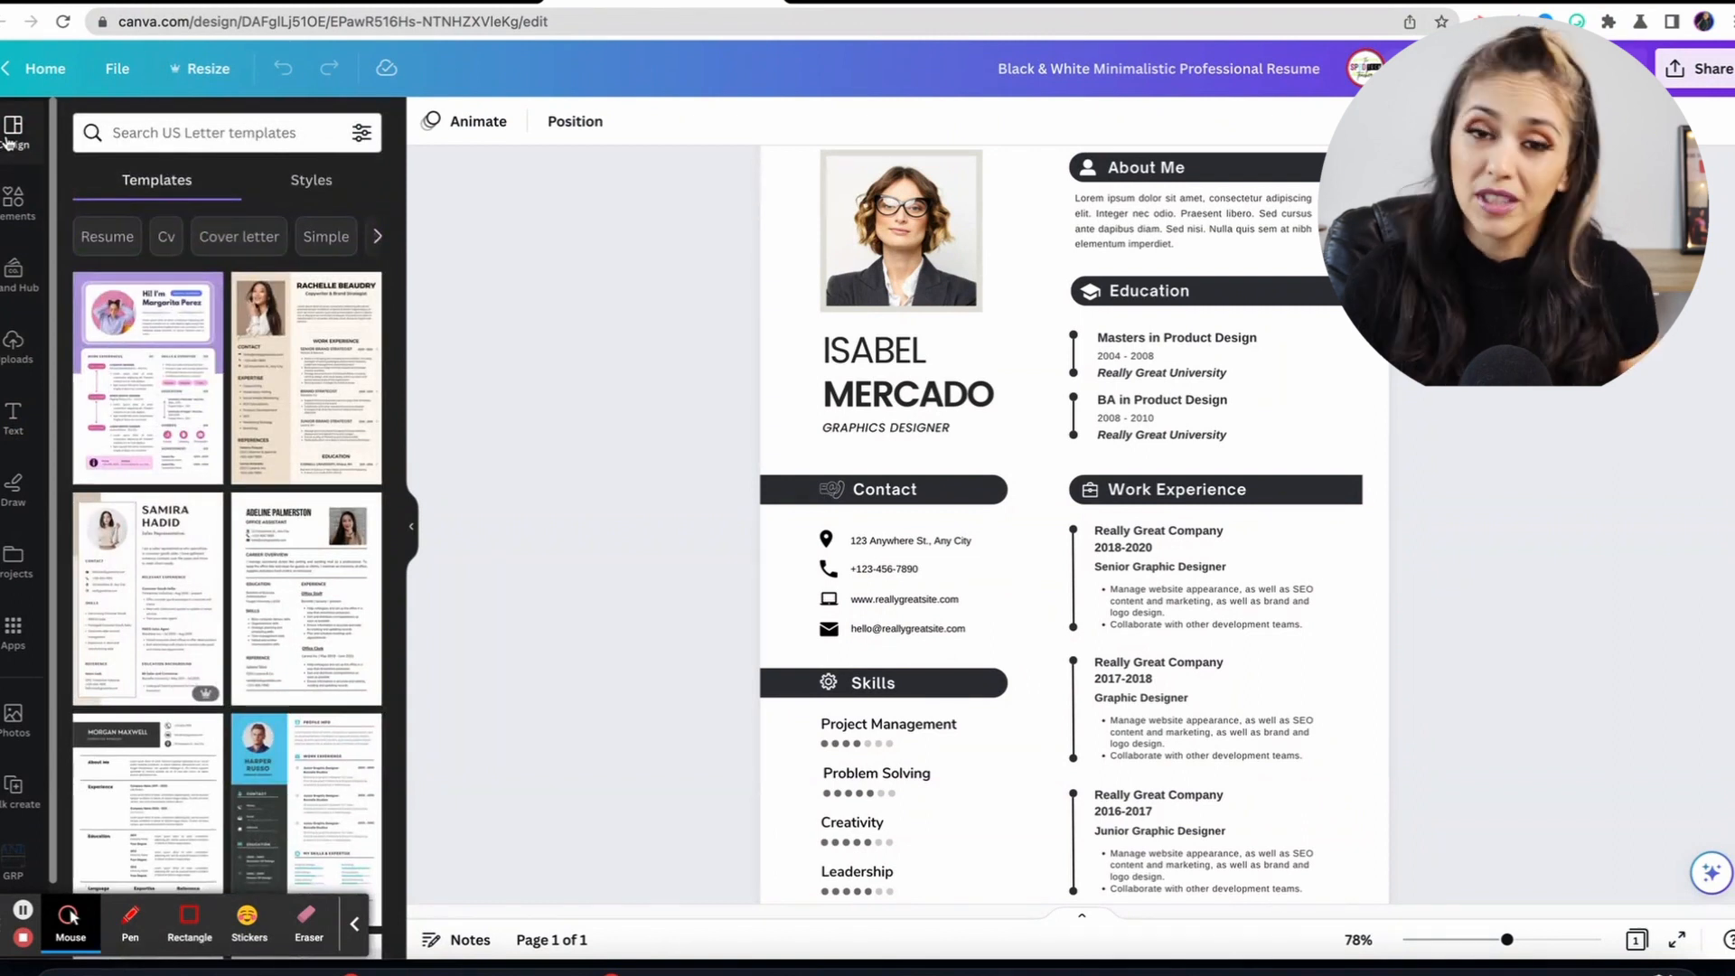
{"action": "scroll", "coordinate": [903, 339], "scroll_direction": "up", "scroll_amount": 2}
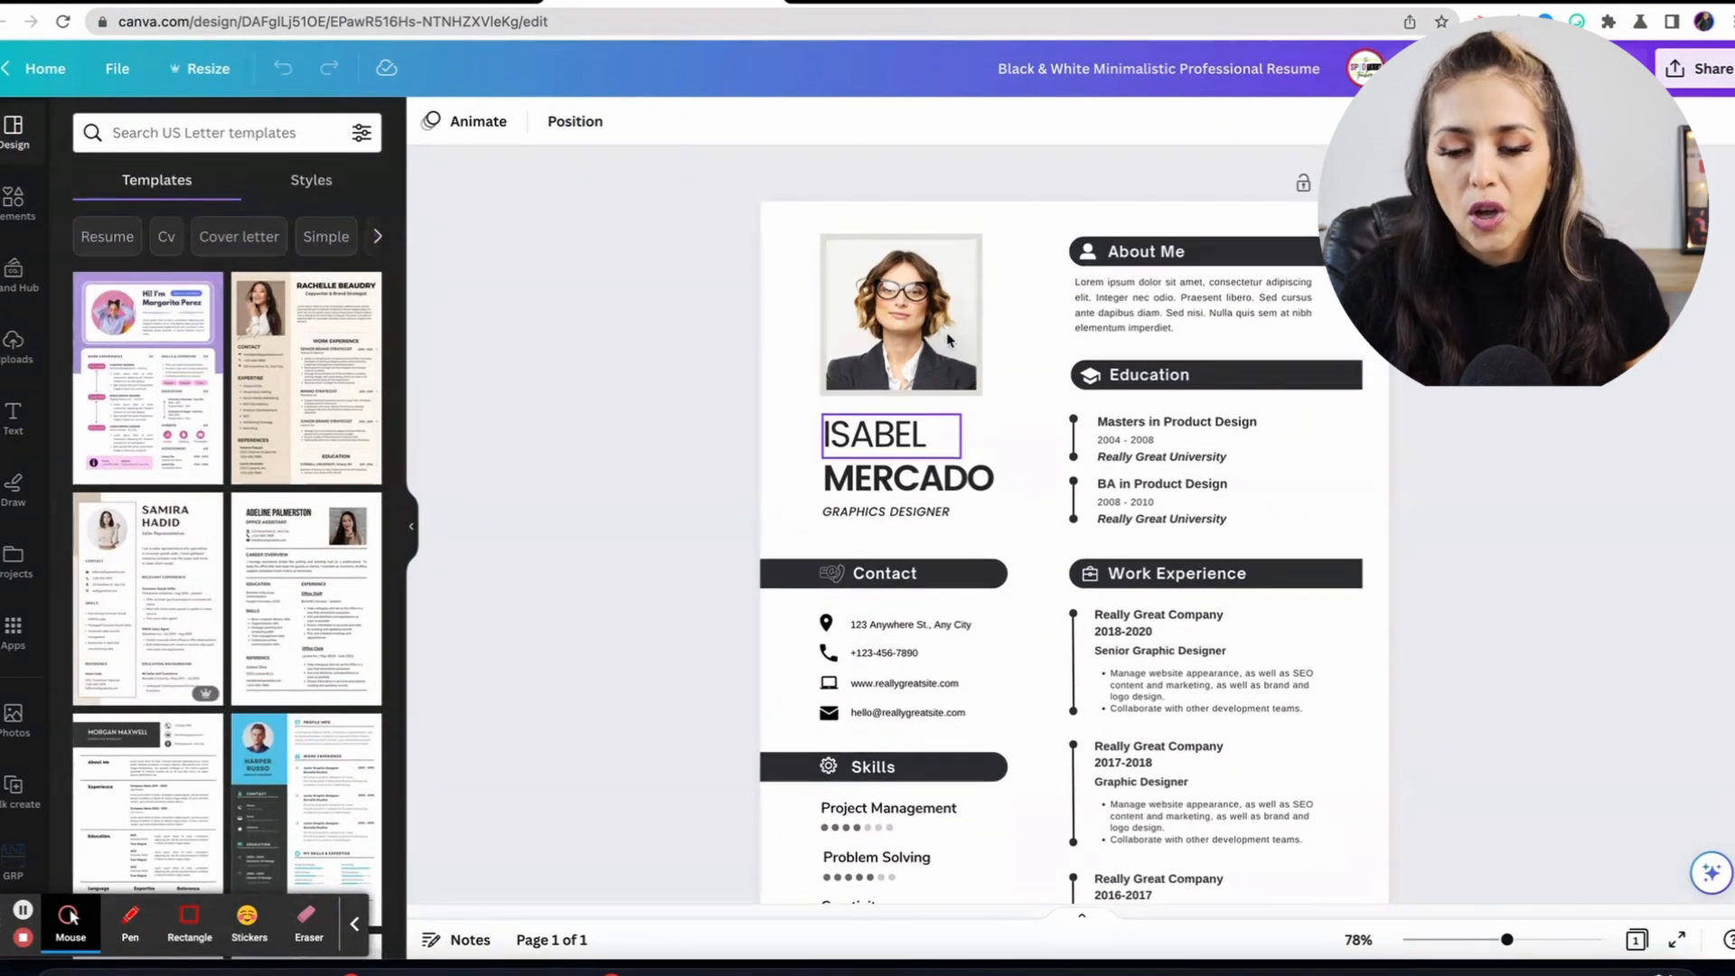
{"action": "scroll", "coordinate": [948, 339], "scroll_direction": "down", "scroll_amount": 3}
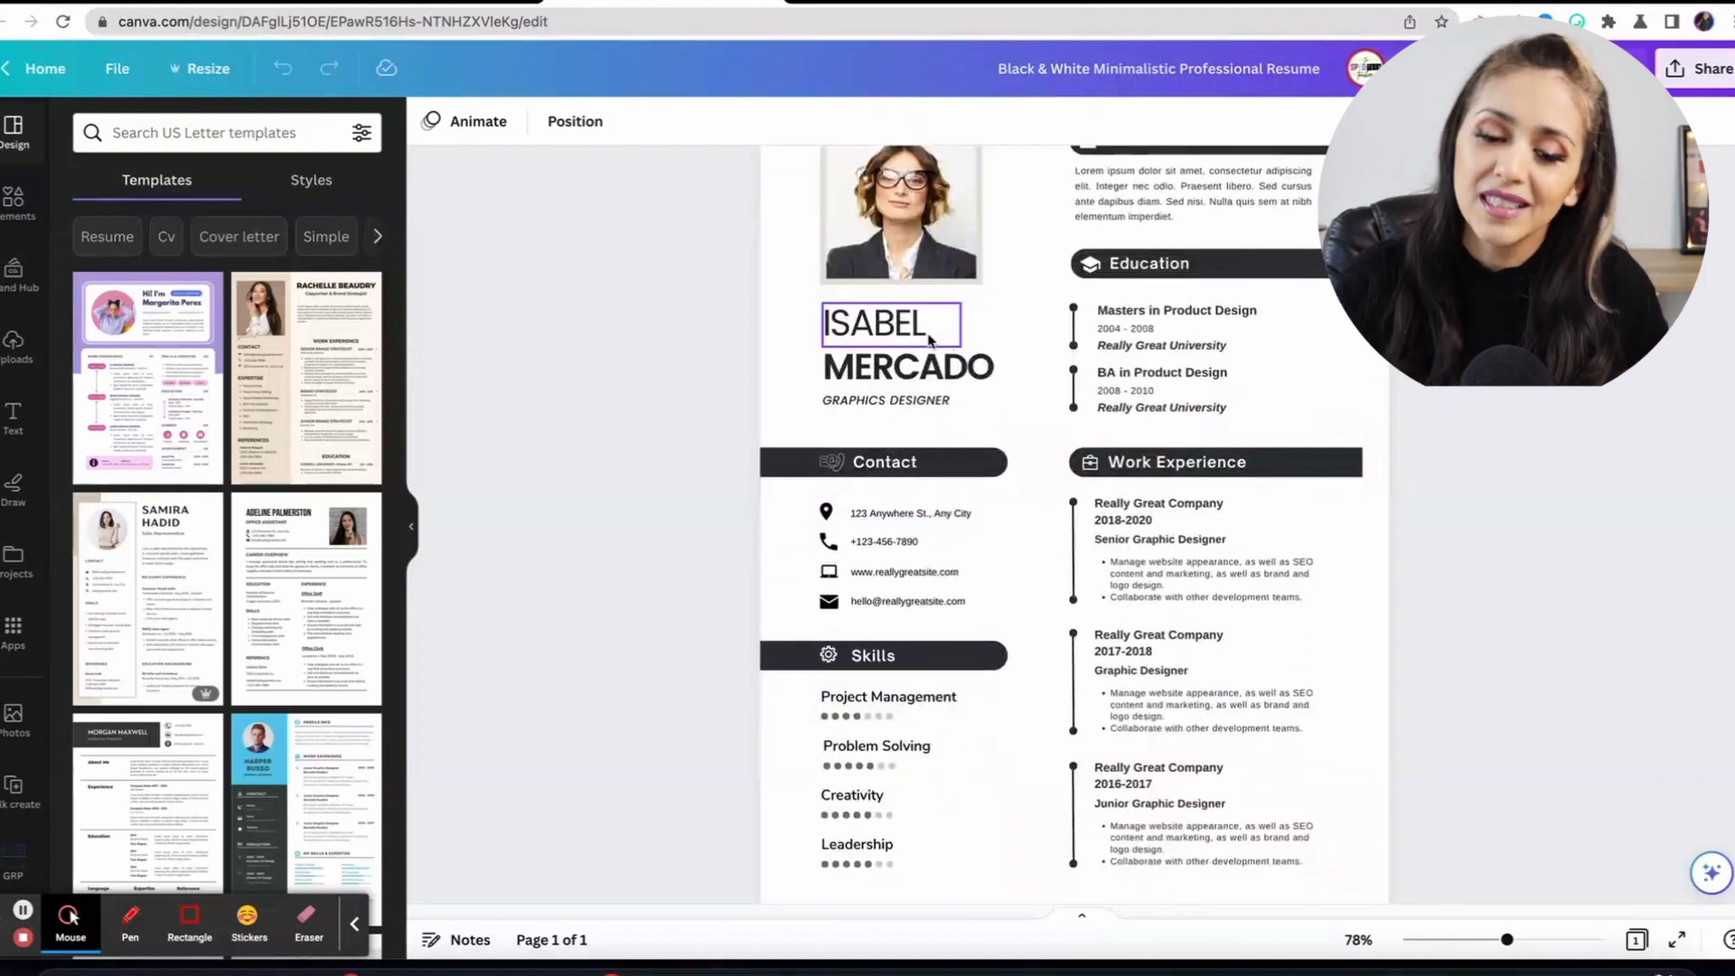
Replace the sample first name and surname with the resume owner's name.
{"action": "double_click", "coordinate": [929, 339]}
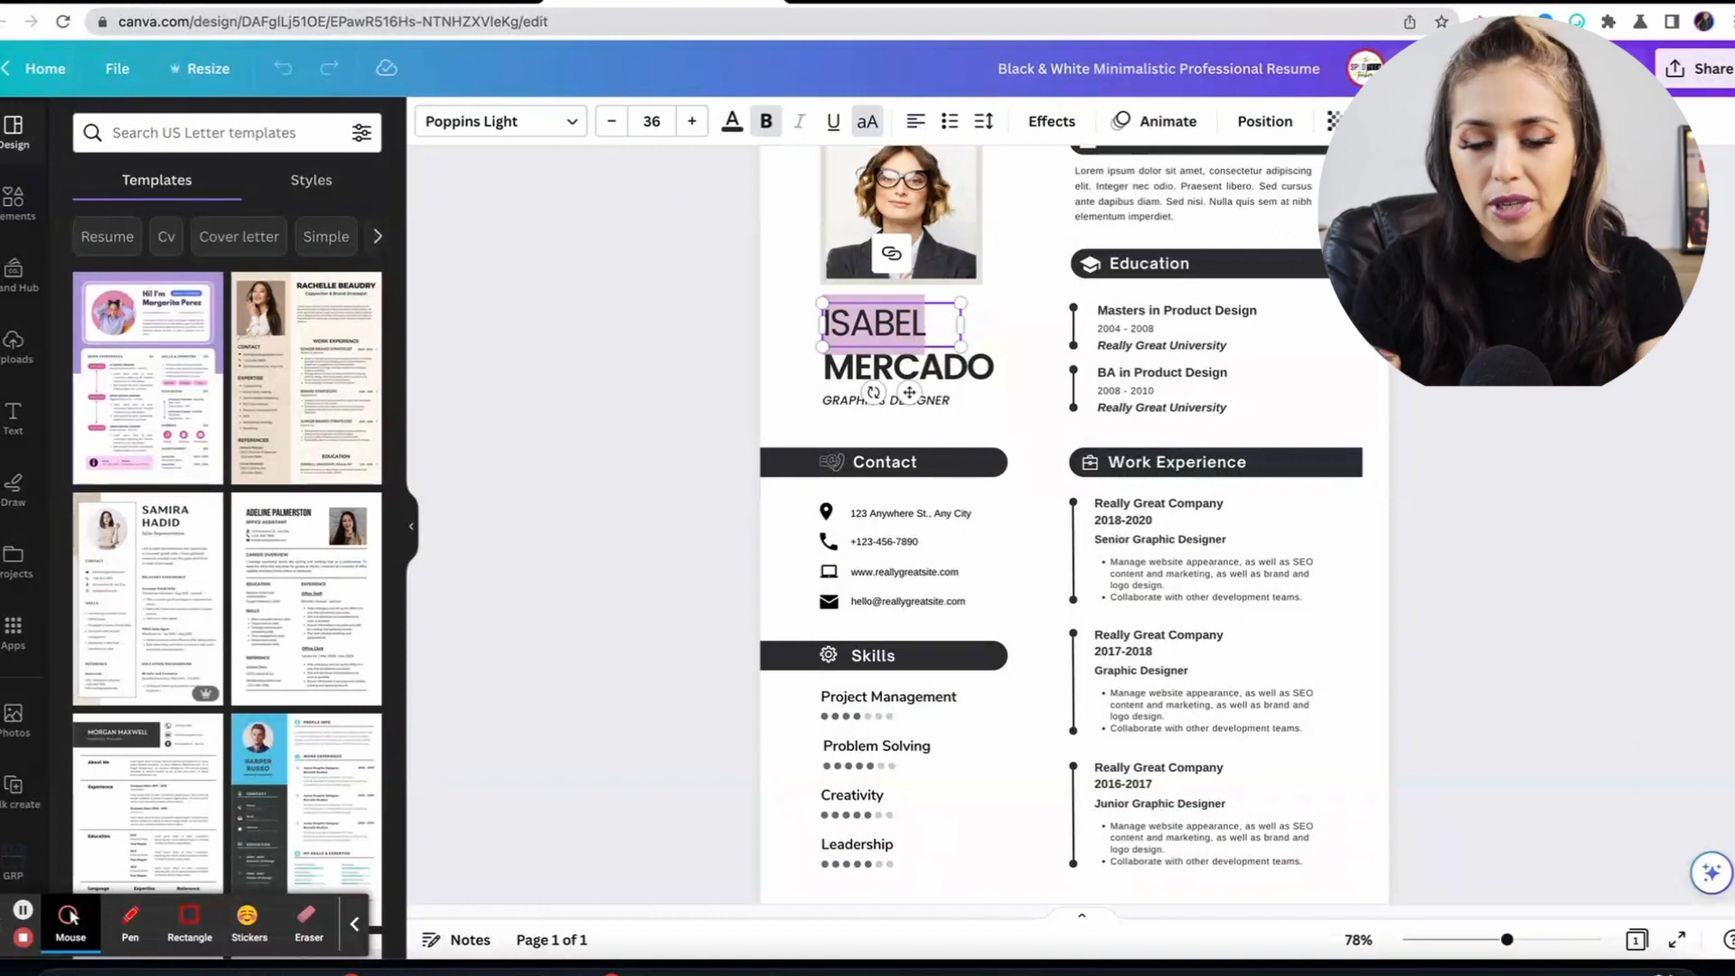
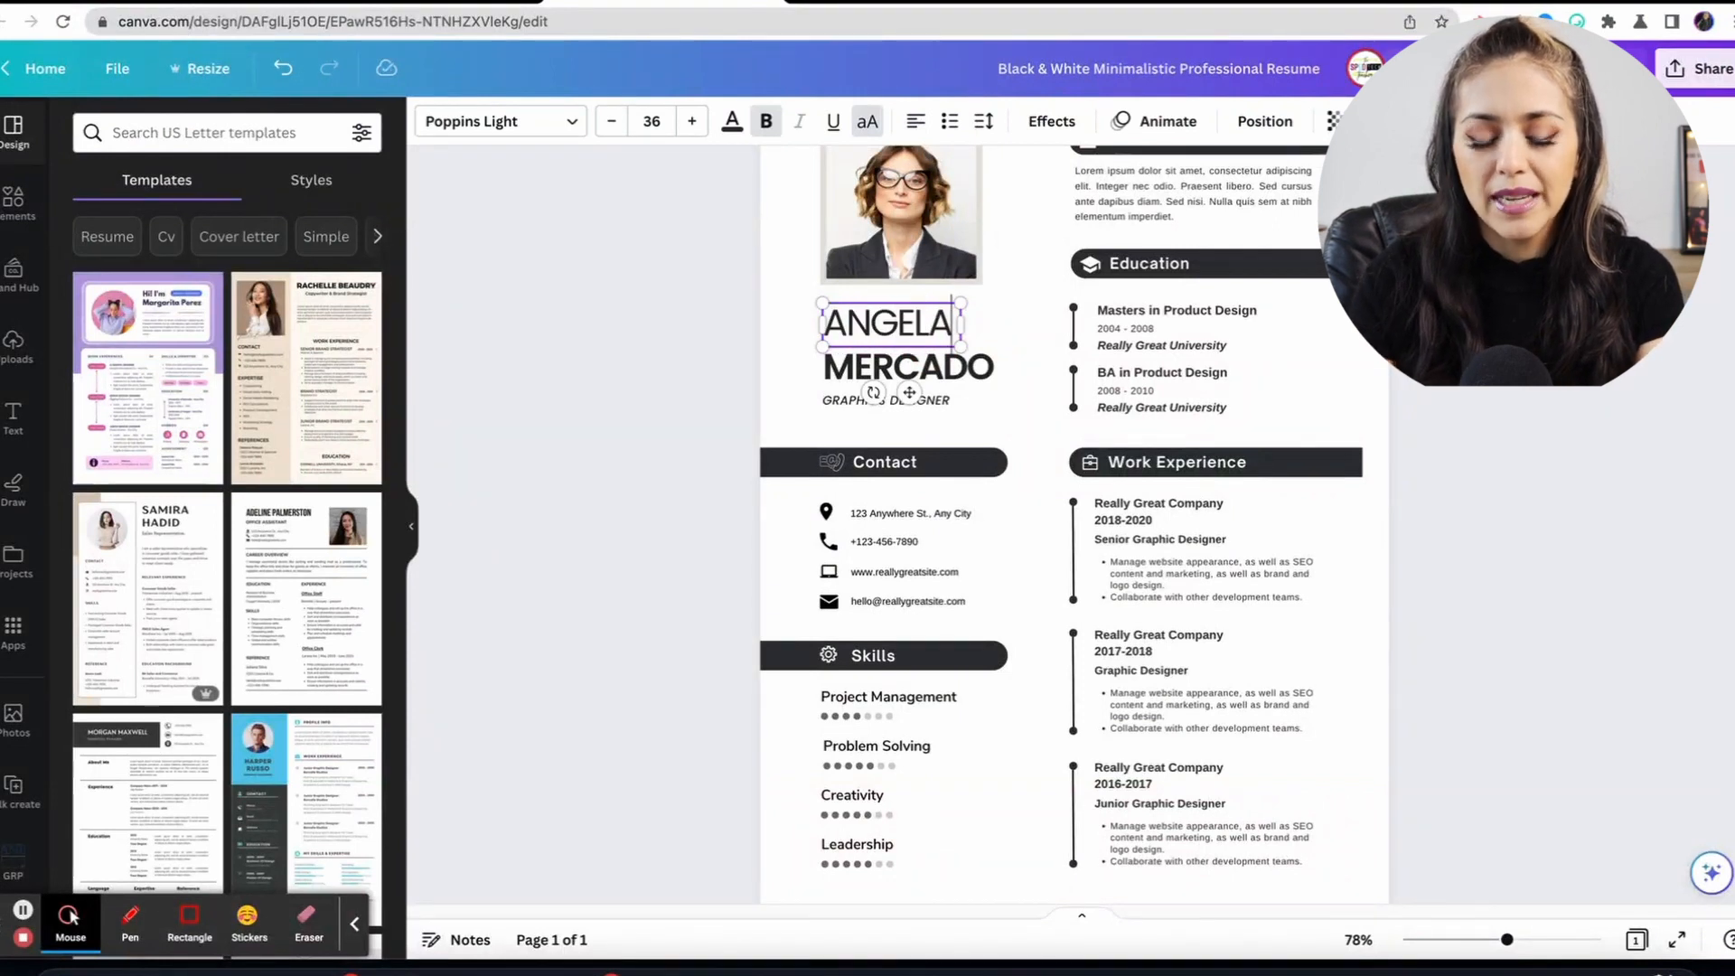
{"action": "double_click", "coordinate": [938, 375]}
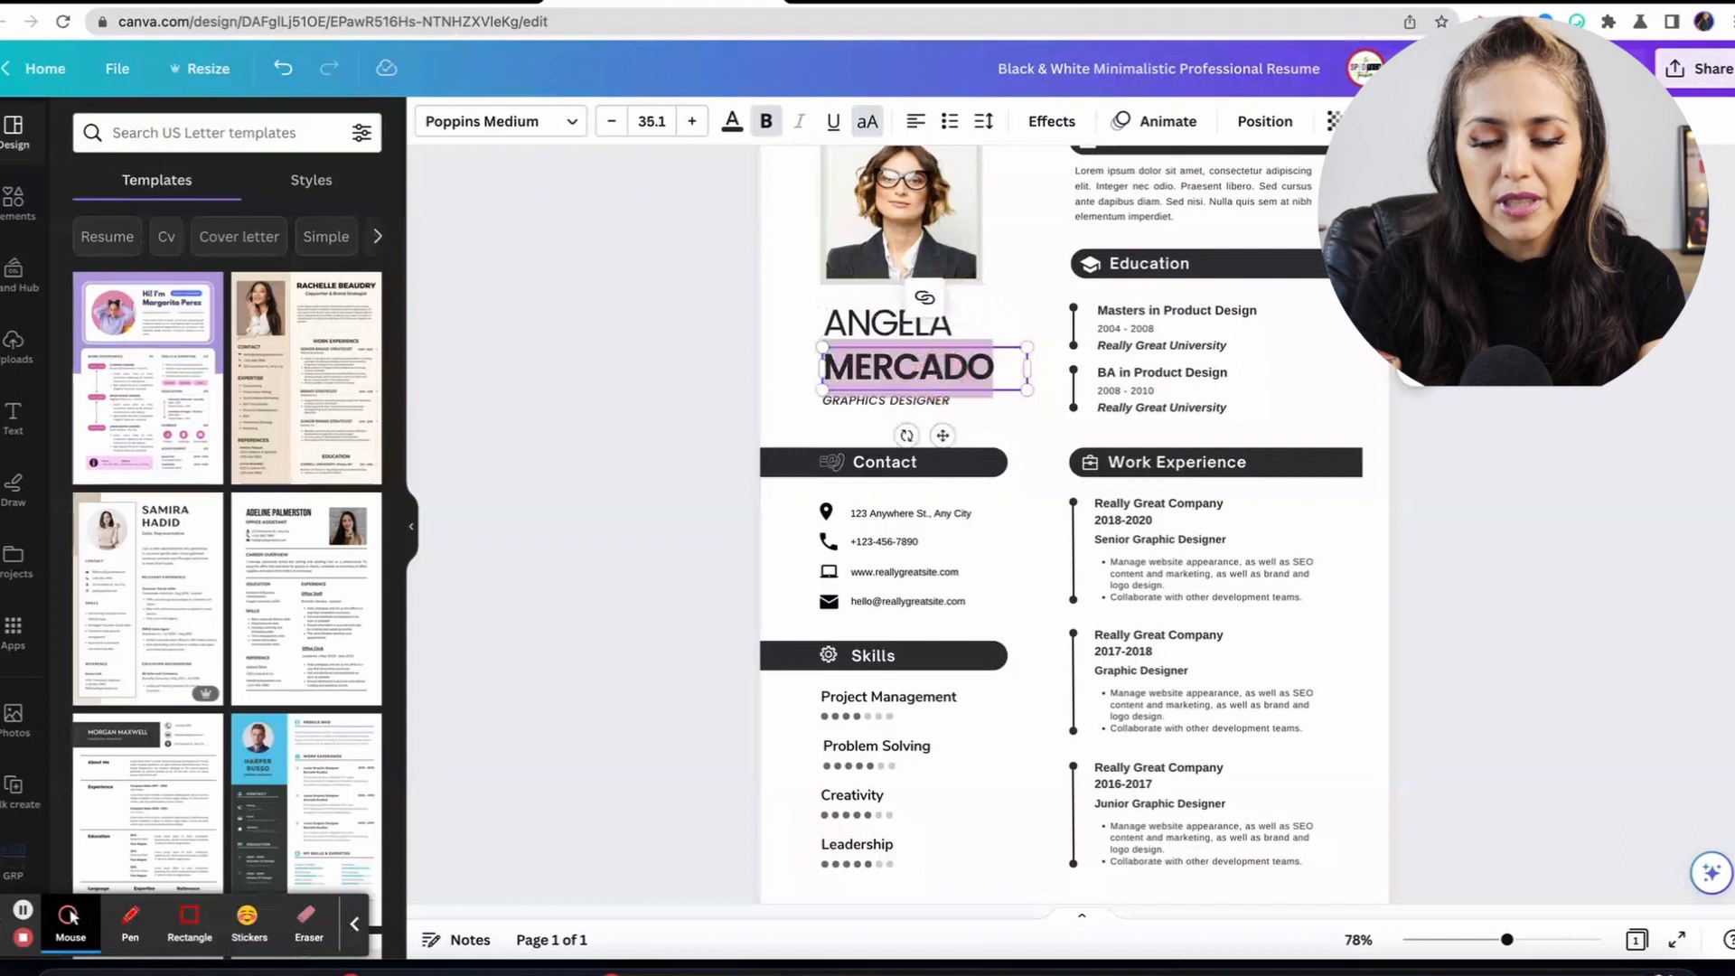
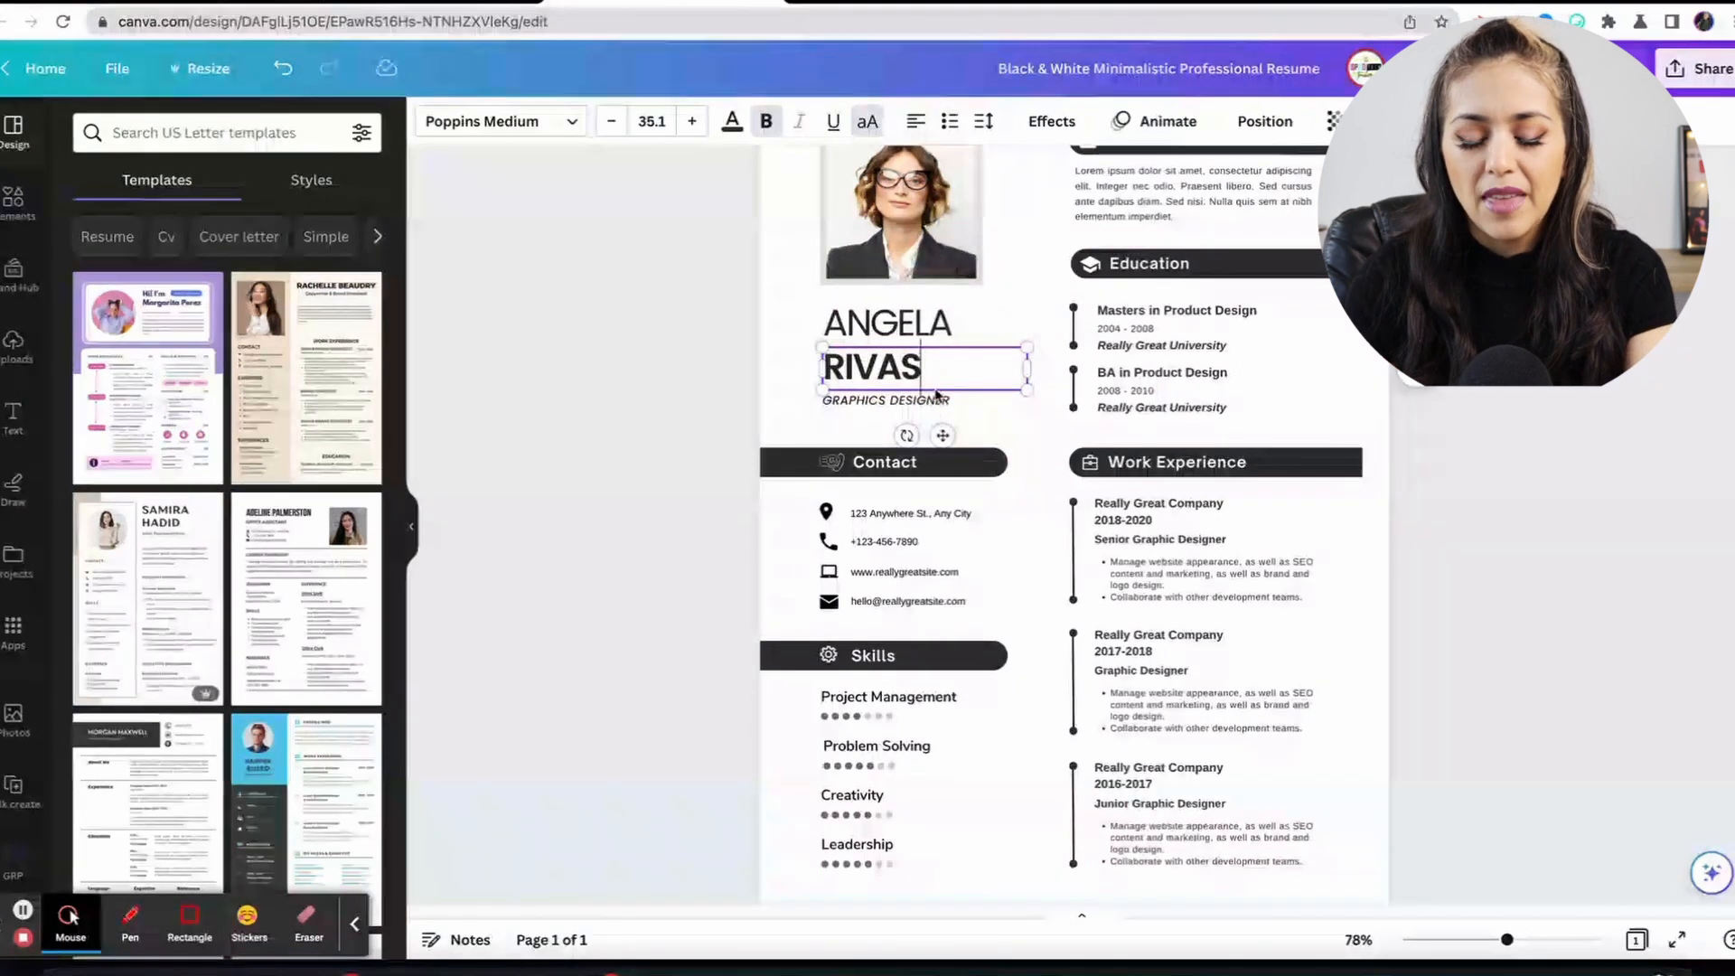
Change the job title under the name from GRAPHICS DESIGNER to TEACHER.
{"action": "left_click", "coordinate": [931, 403]}
{"action": "double_click", "coordinate": [928, 403]}
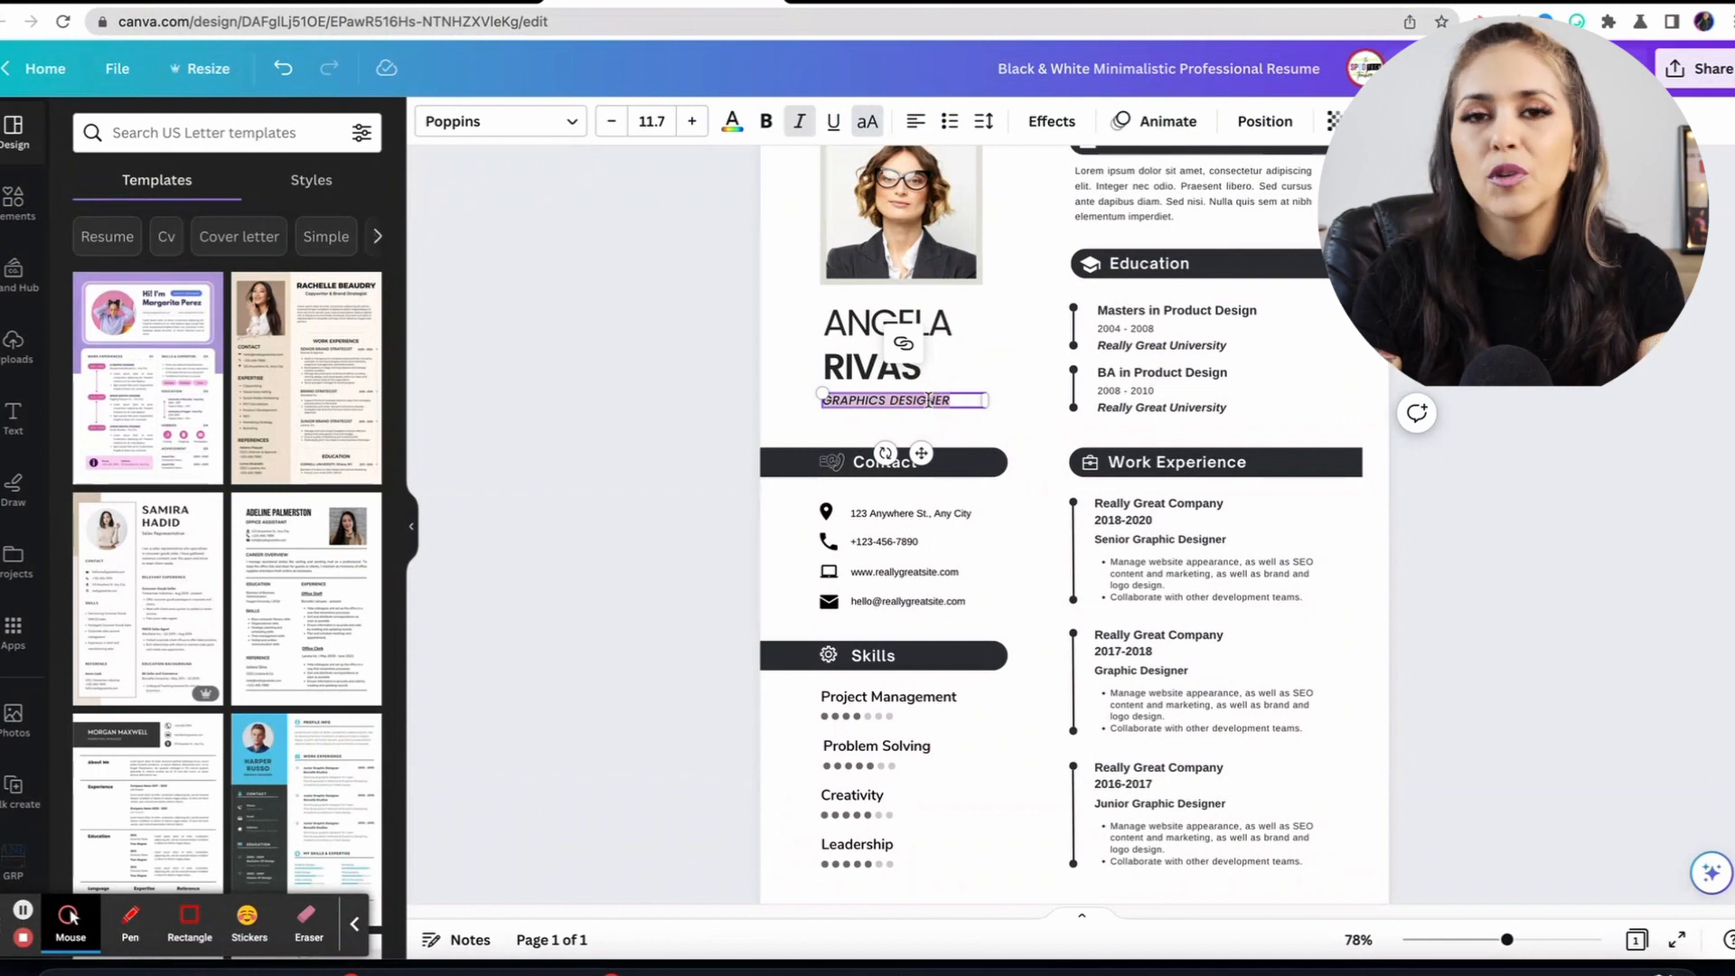
{"action": "key", "text": "BackSpace"}
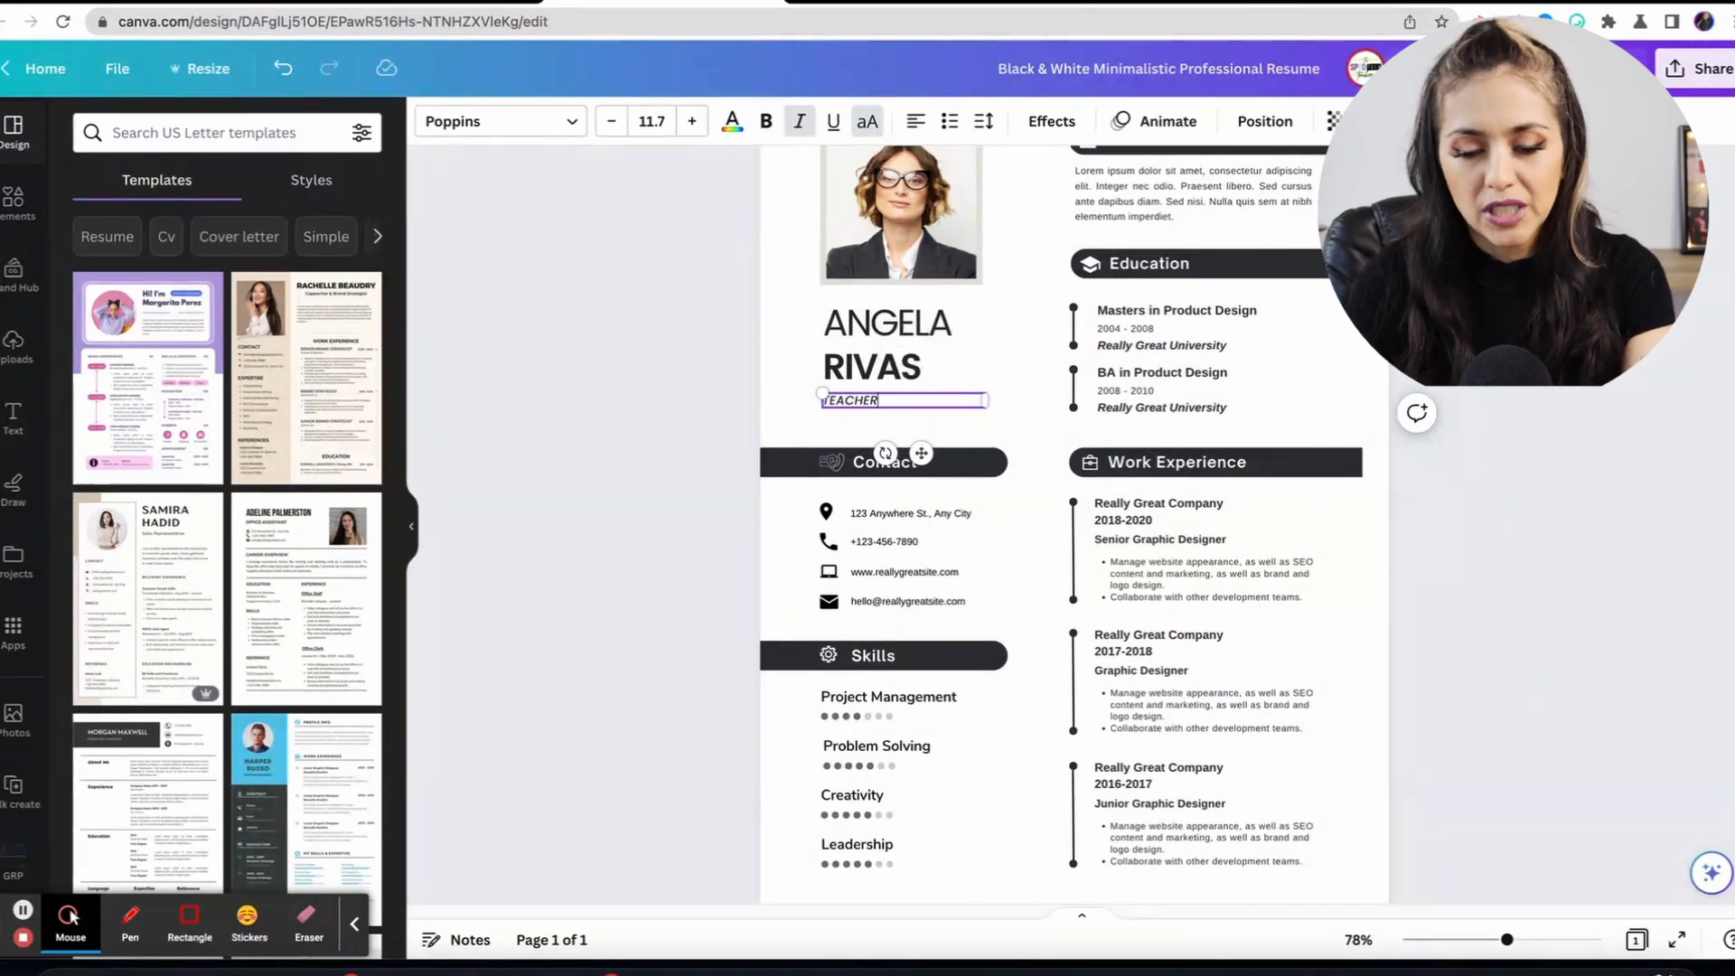
{"action": "type", "text": "TEACHER"}
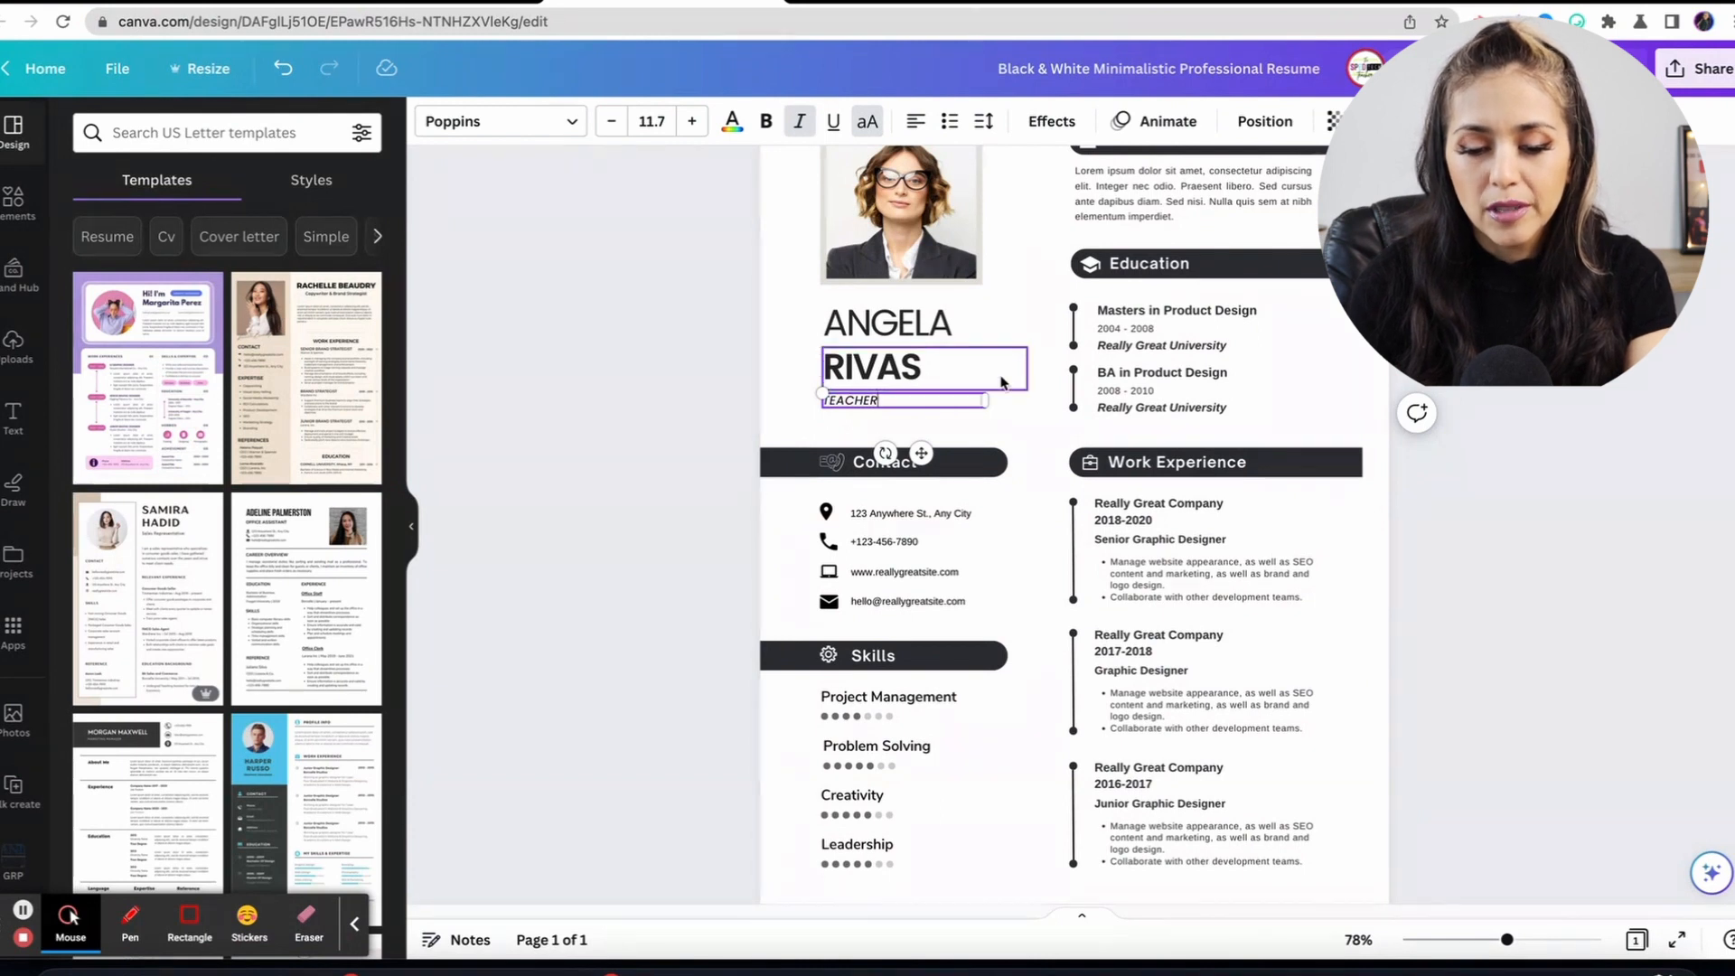
{"action": "left_click", "coordinate": [1013, 412]}
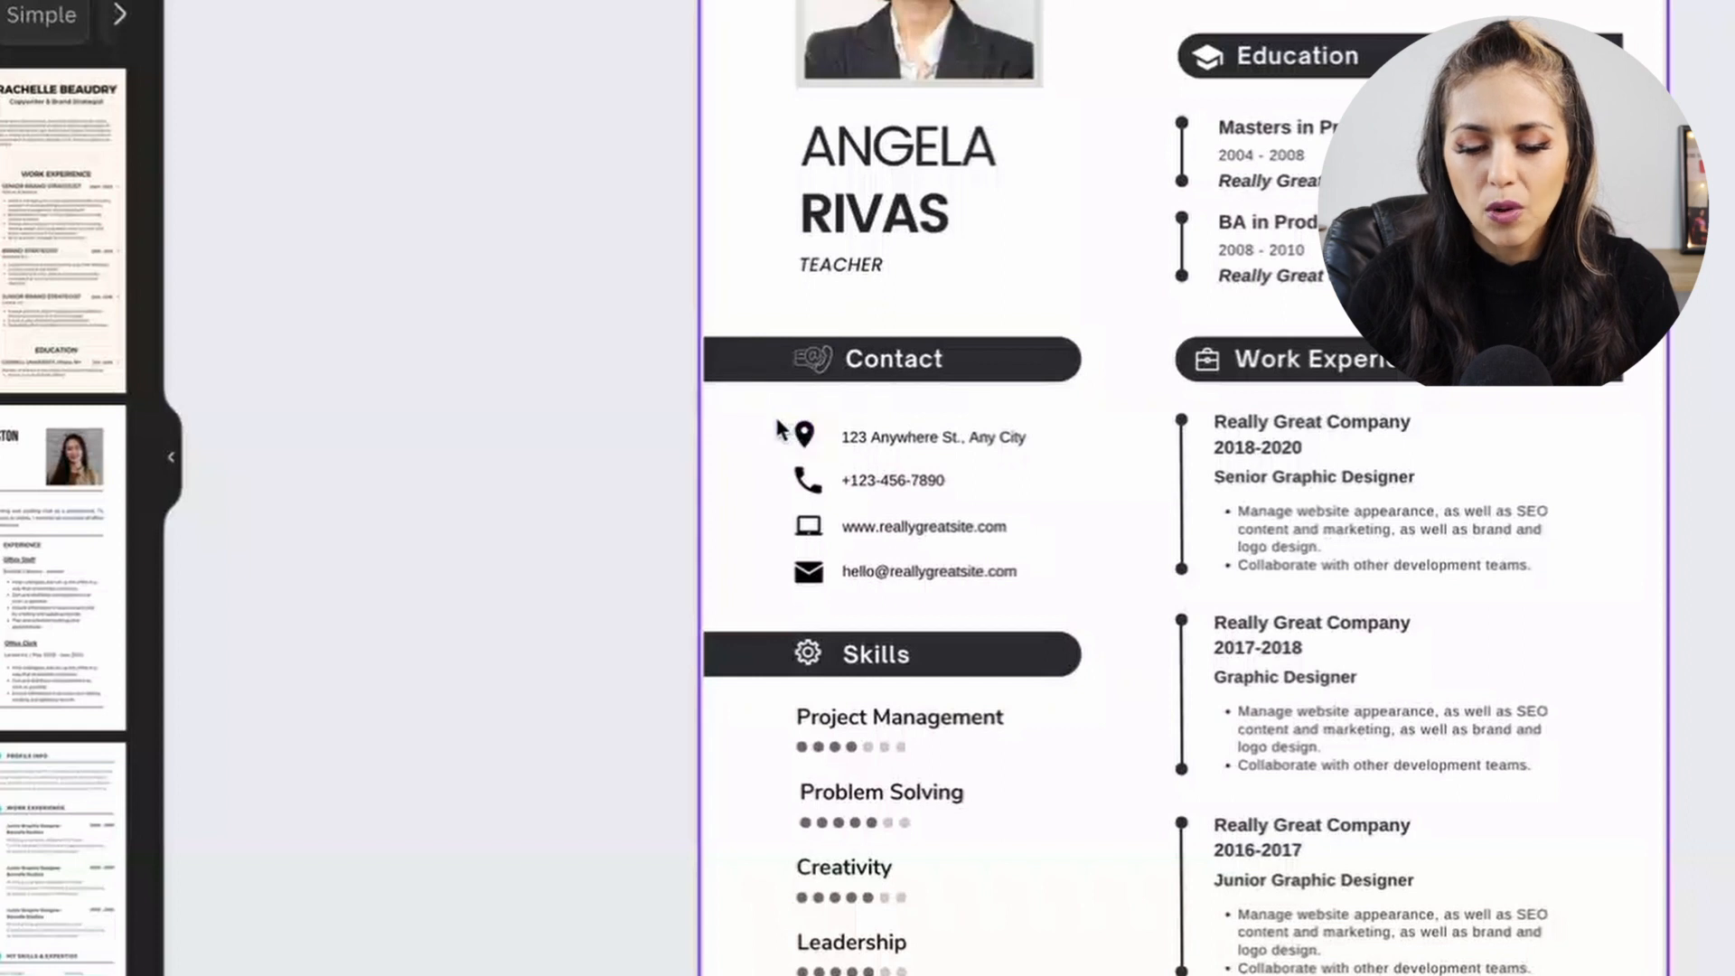
Check the address and phone rows, then delete the website line from Contact.
{"action": "left_click", "coordinate": [810, 506]}
{"action": "left_click", "coordinate": [803, 433]}
{"action": "left_click_drag", "start_coordinate": [853, 435], "coordinate": [1048, 444]}
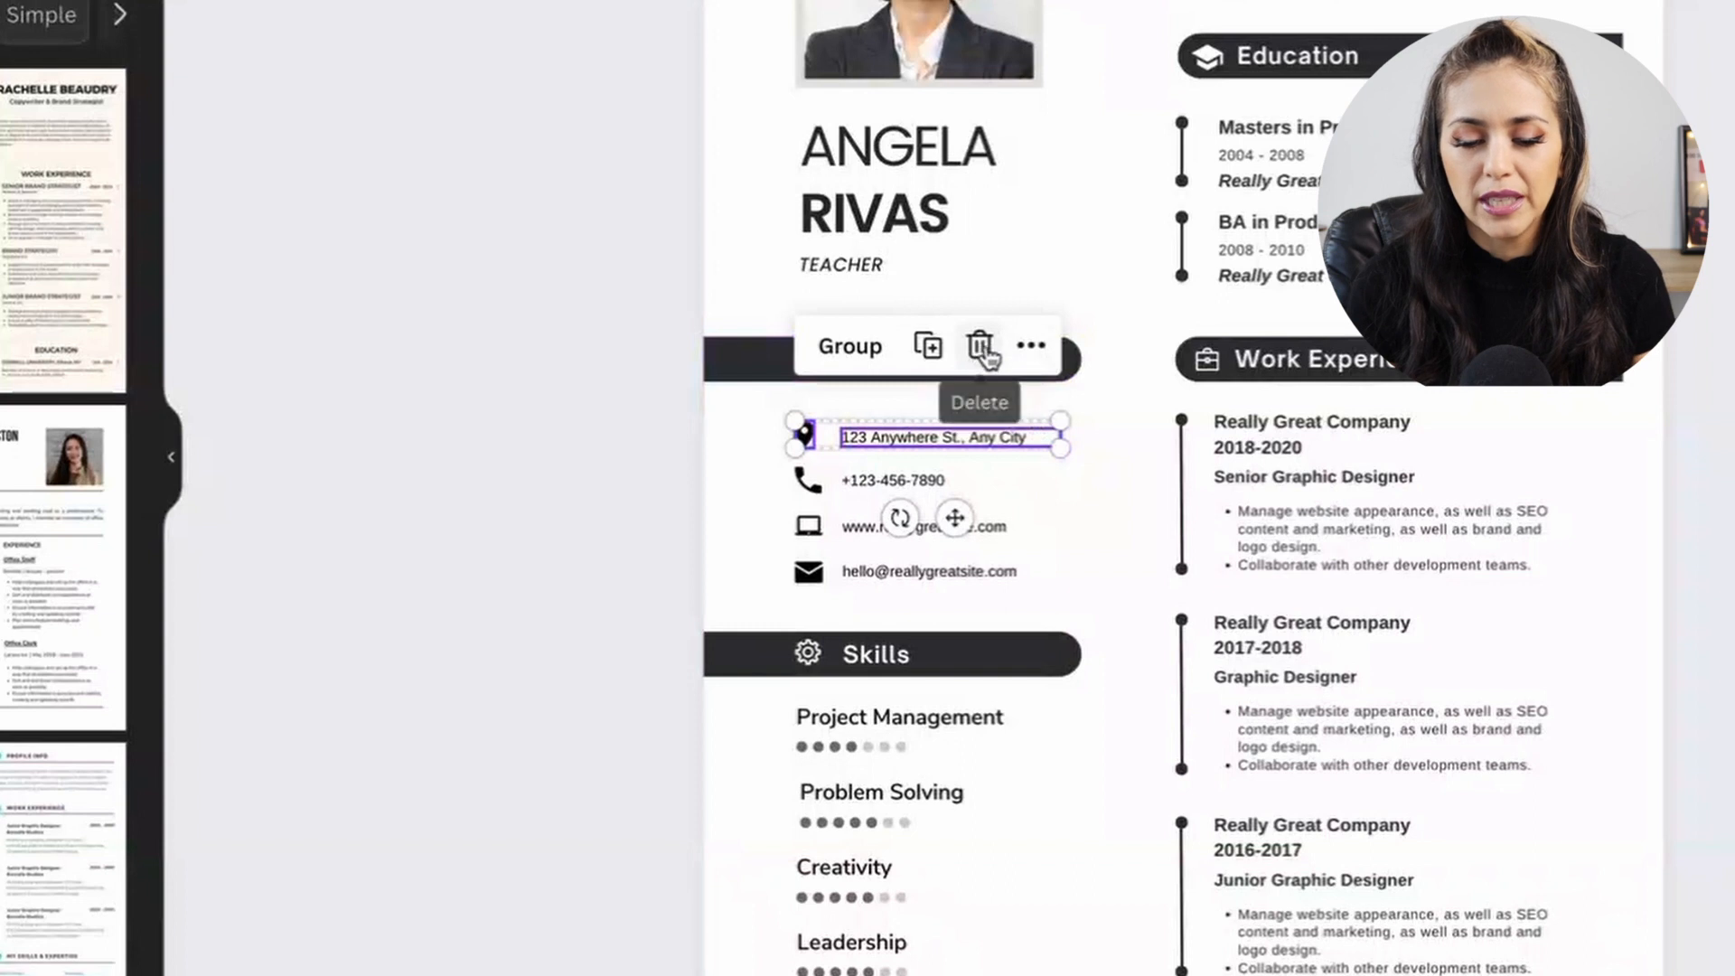
{"action": "left_click", "coordinate": [918, 479]}
{"action": "double_click", "coordinate": [917, 477]}
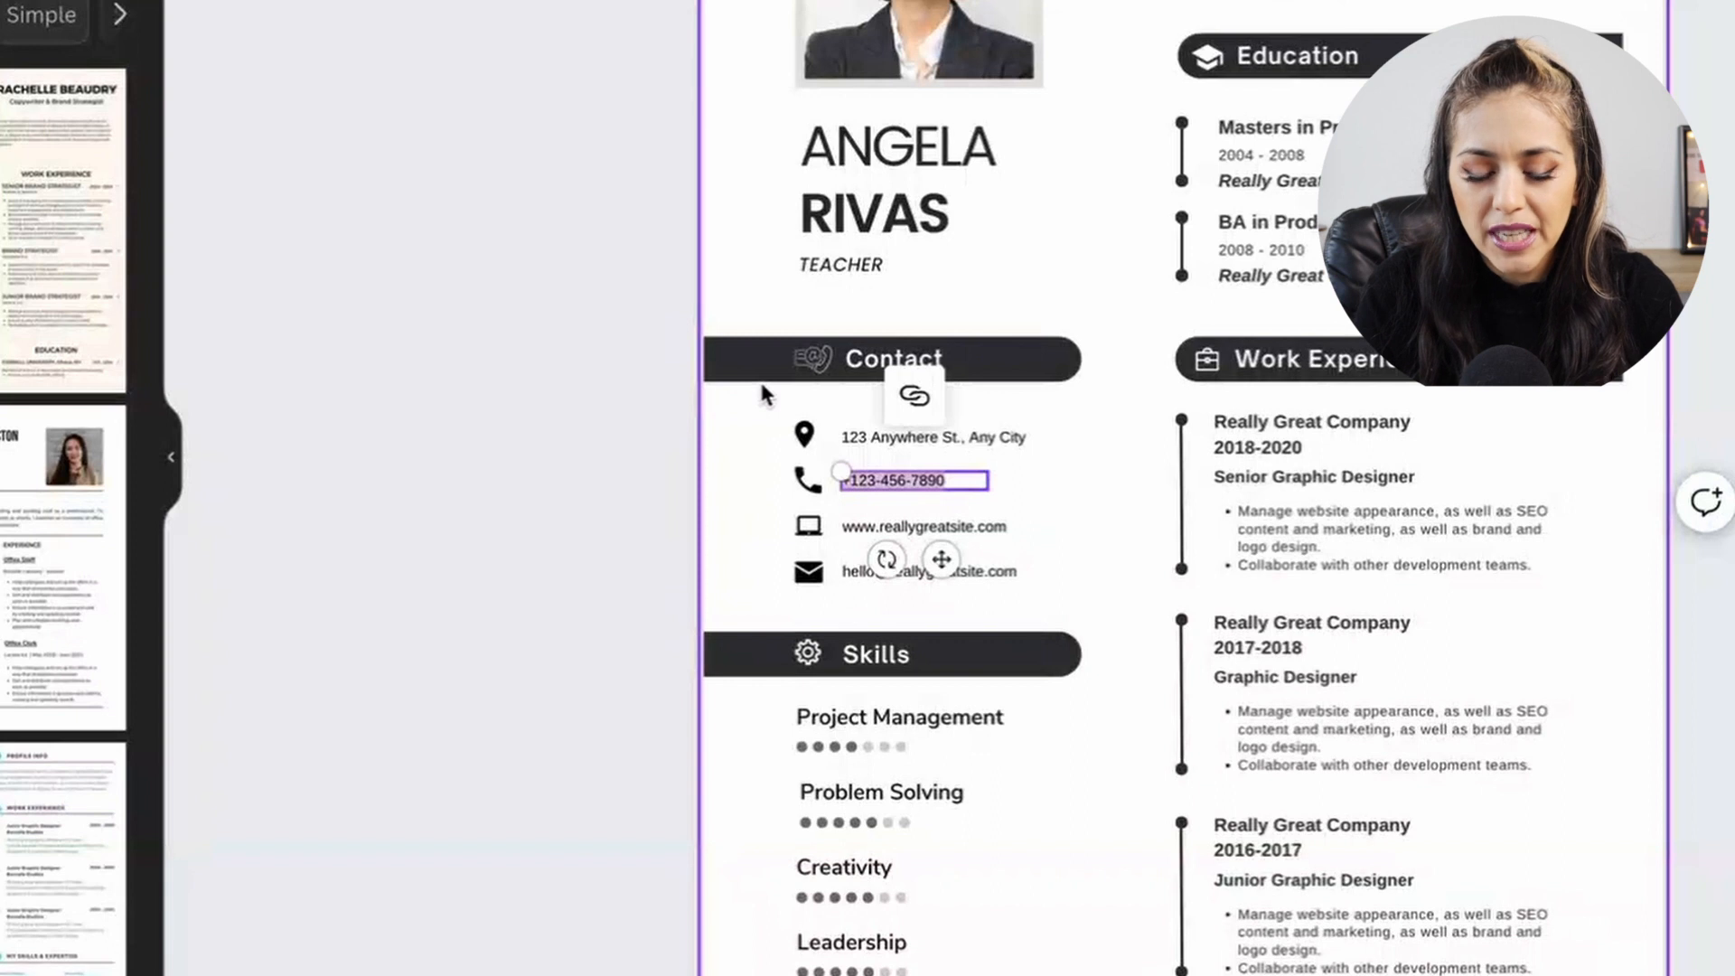
{"action": "left_click", "coordinate": [775, 524]}
{"action": "left_click", "coordinate": [920, 523]}
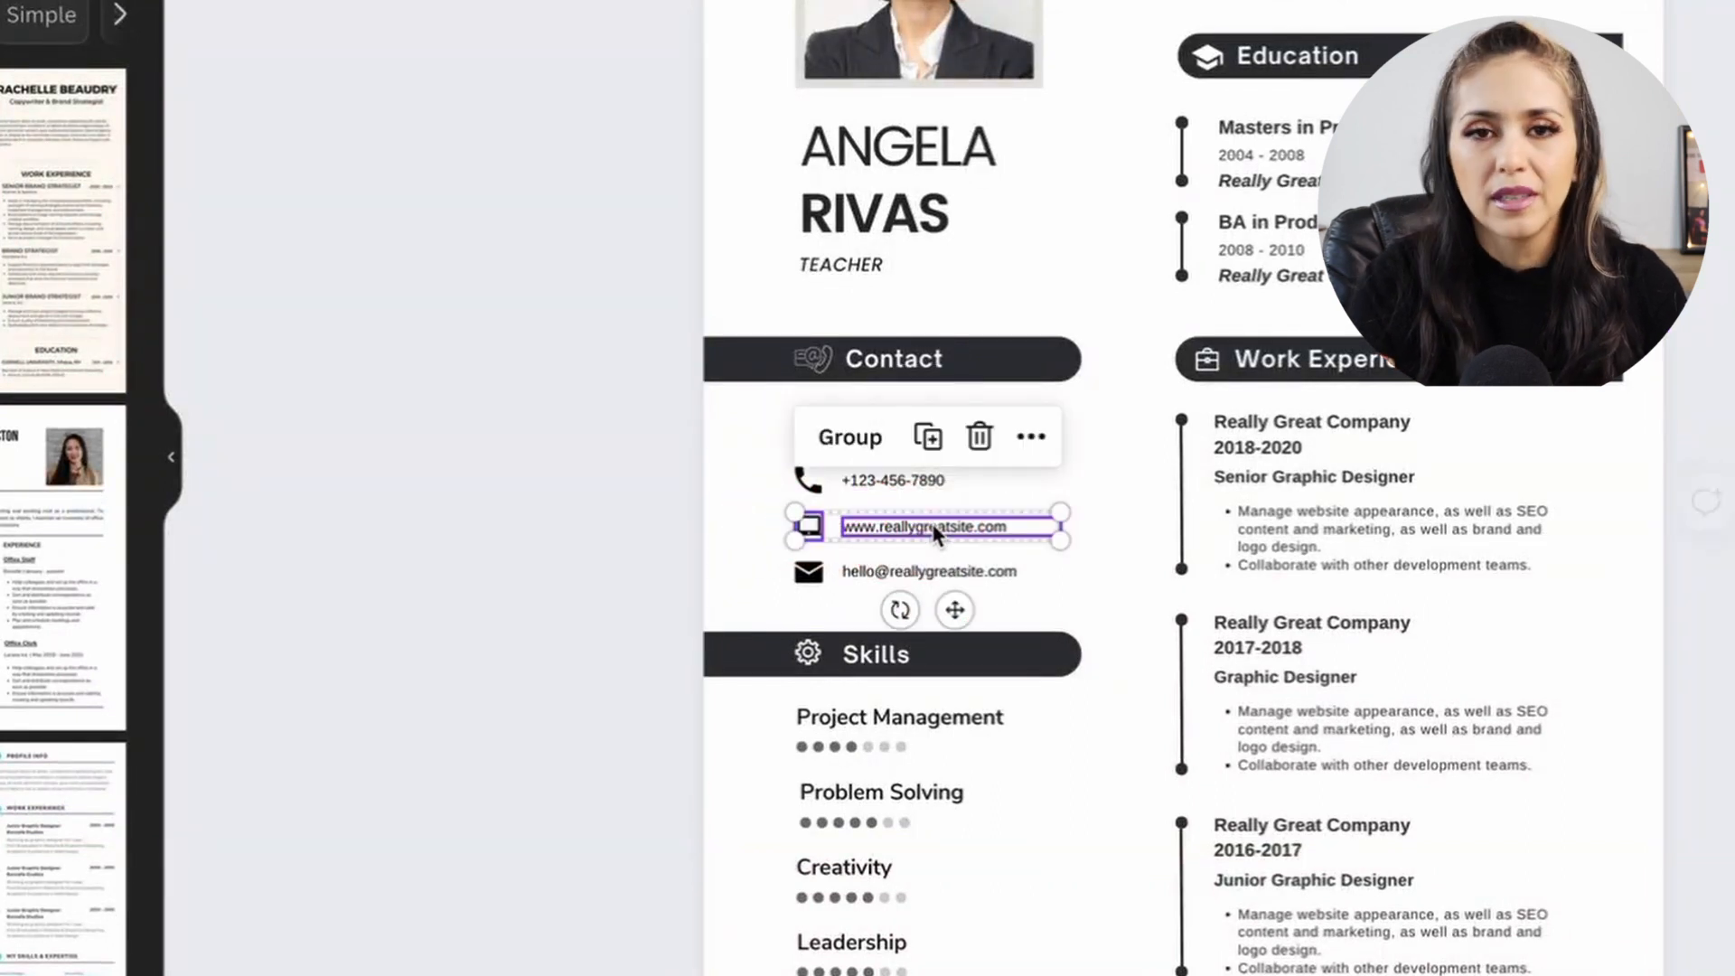
{"action": "key", "text": "Delete"}
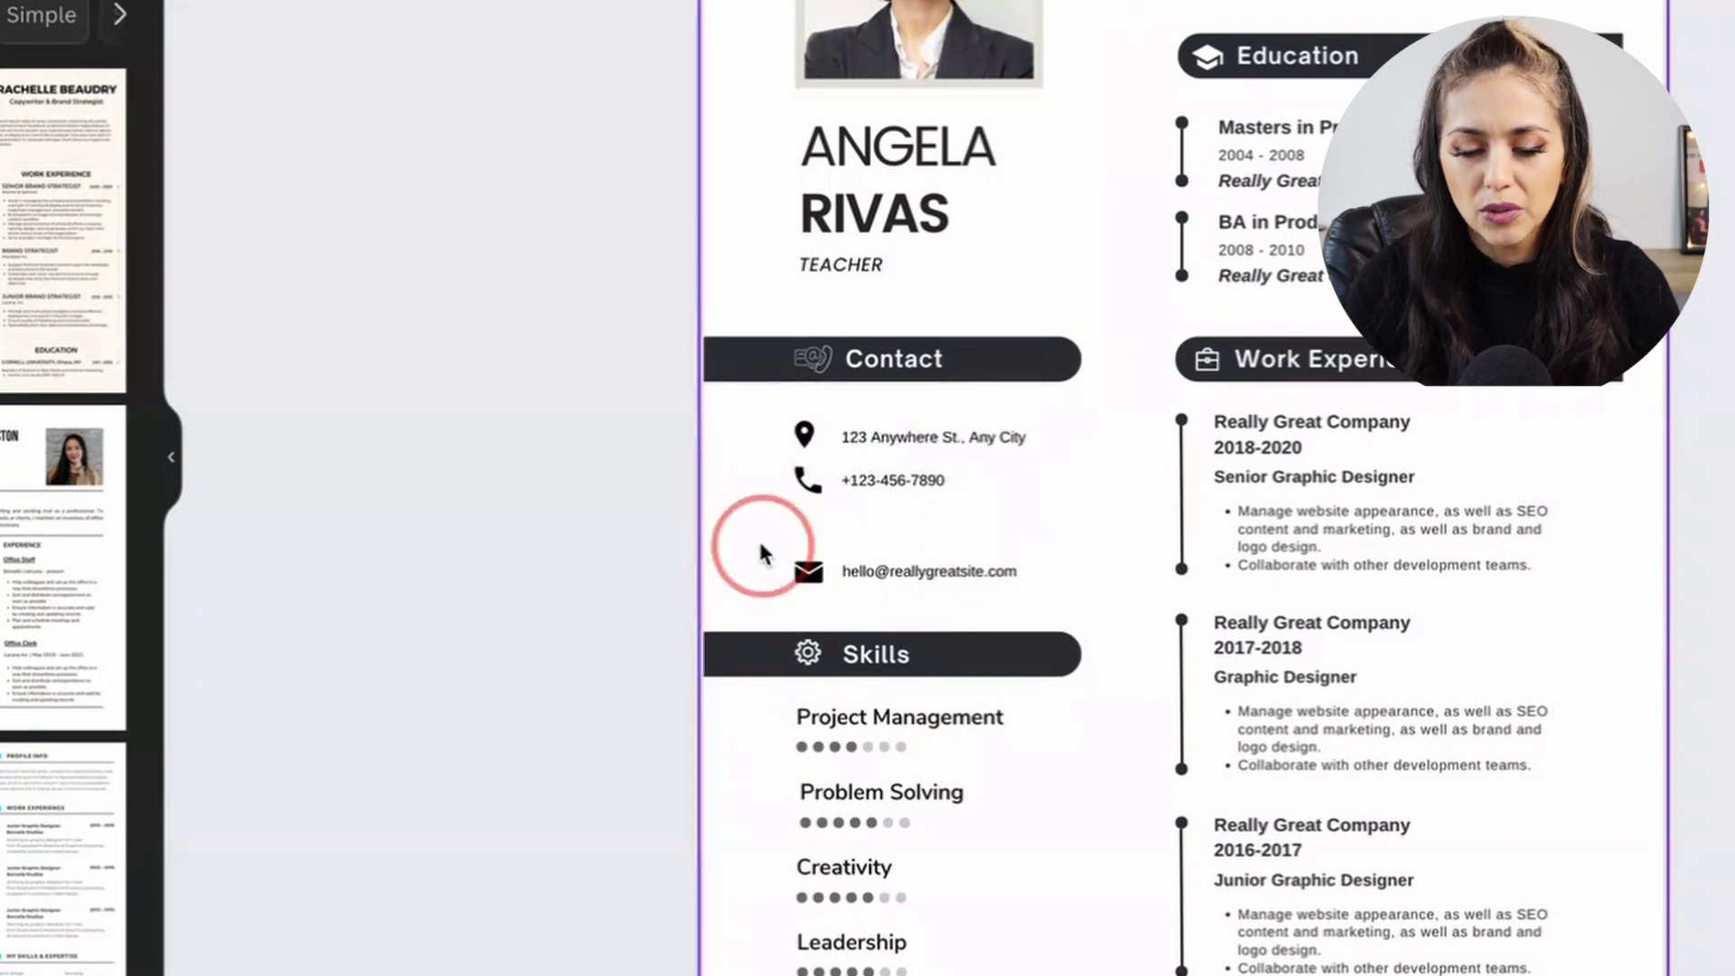
Group the location pin with the address line and realign that row.
{"action": "left_click_drag", "start_coordinate": [780, 566], "coordinate": [900, 539]}
{"action": "left_click", "coordinate": [1029, 583]}
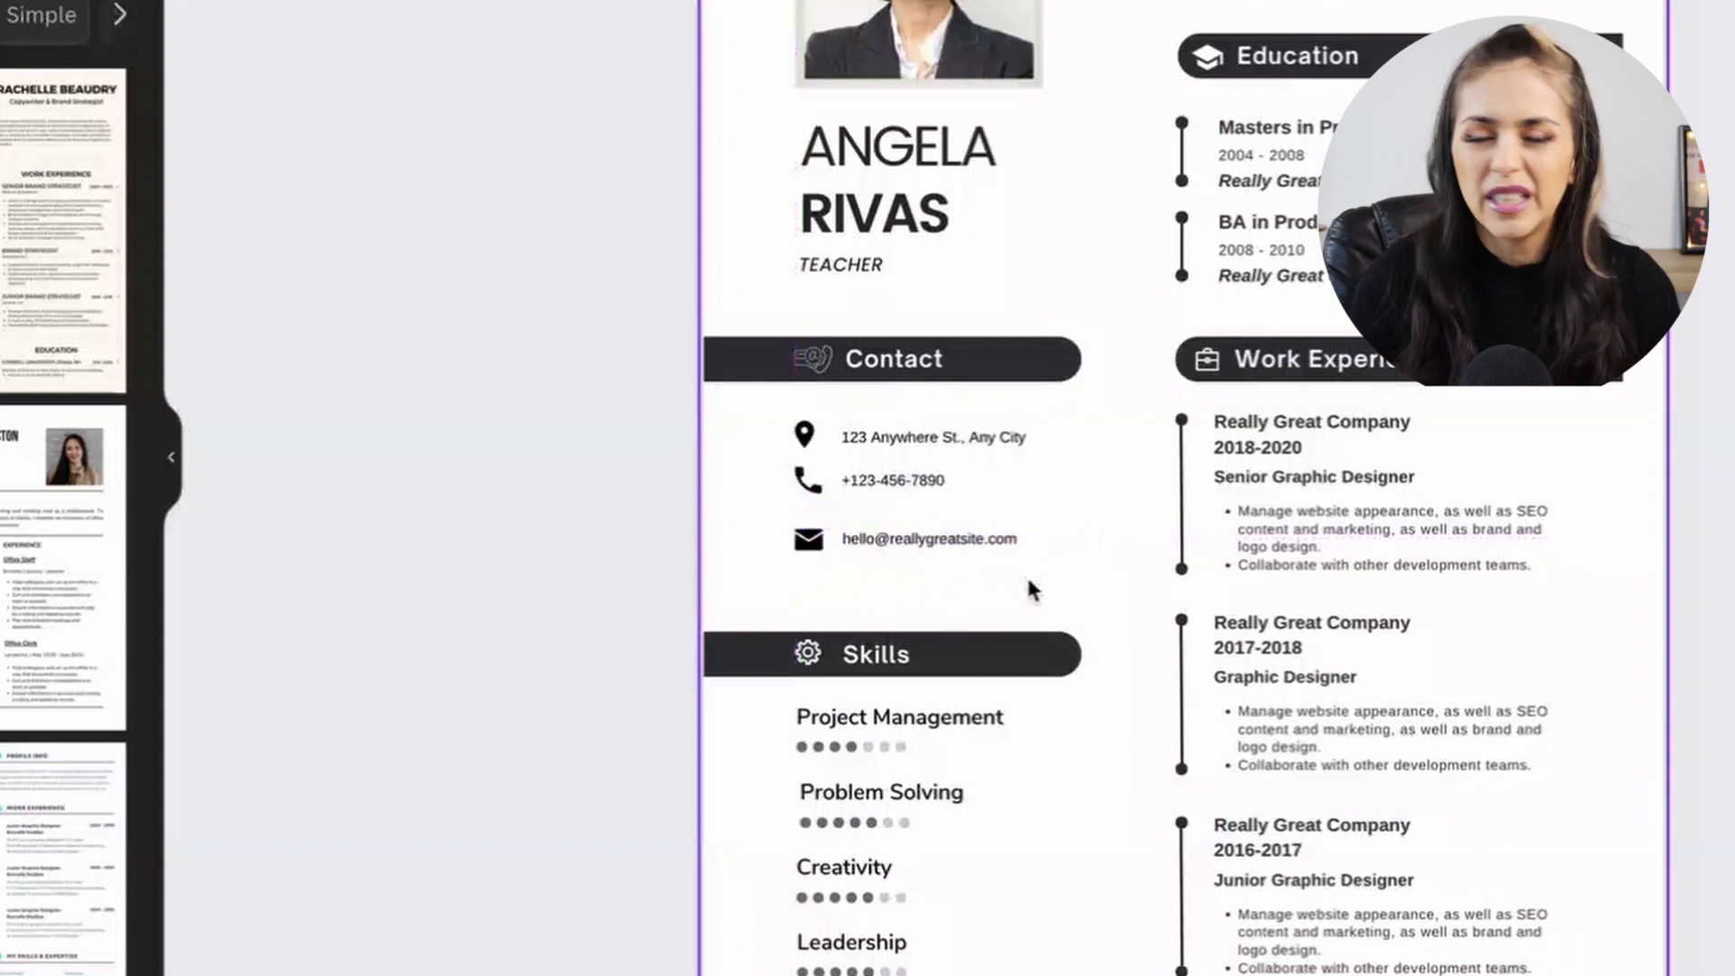
{"action": "left_click_drag", "start_coordinate": [767, 418], "coordinate": [935, 443]}
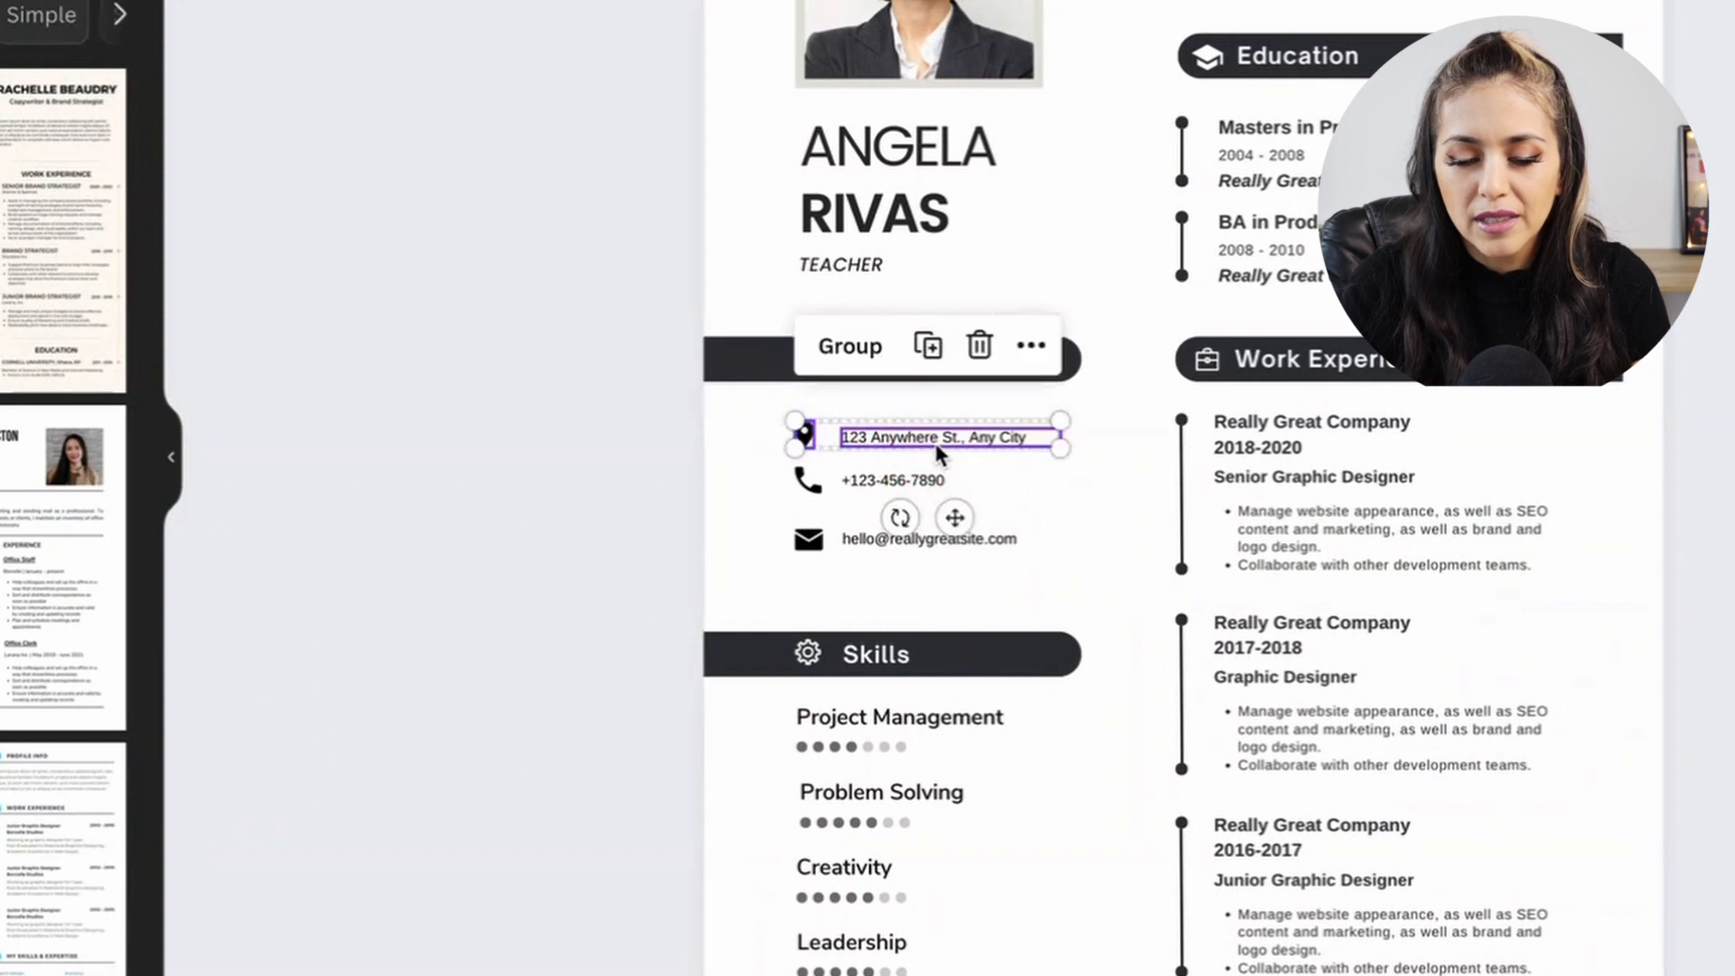
{"action": "left_click", "coordinate": [863, 366]}
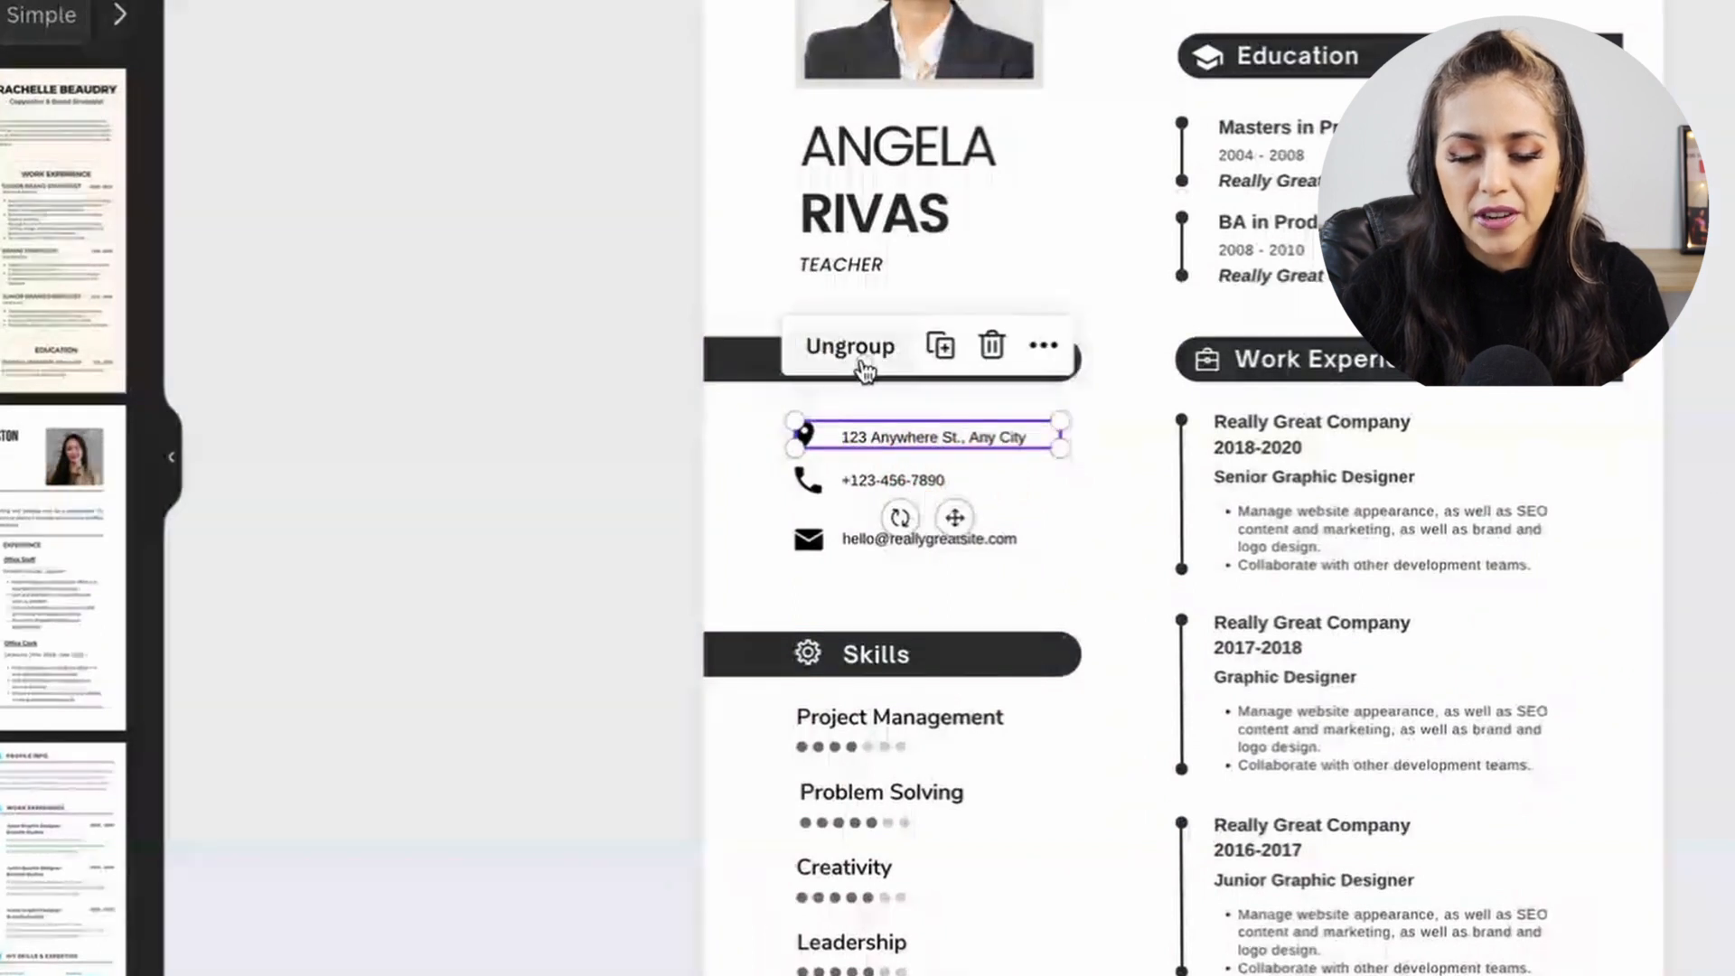
{"action": "left_click", "coordinate": [1088, 503]}
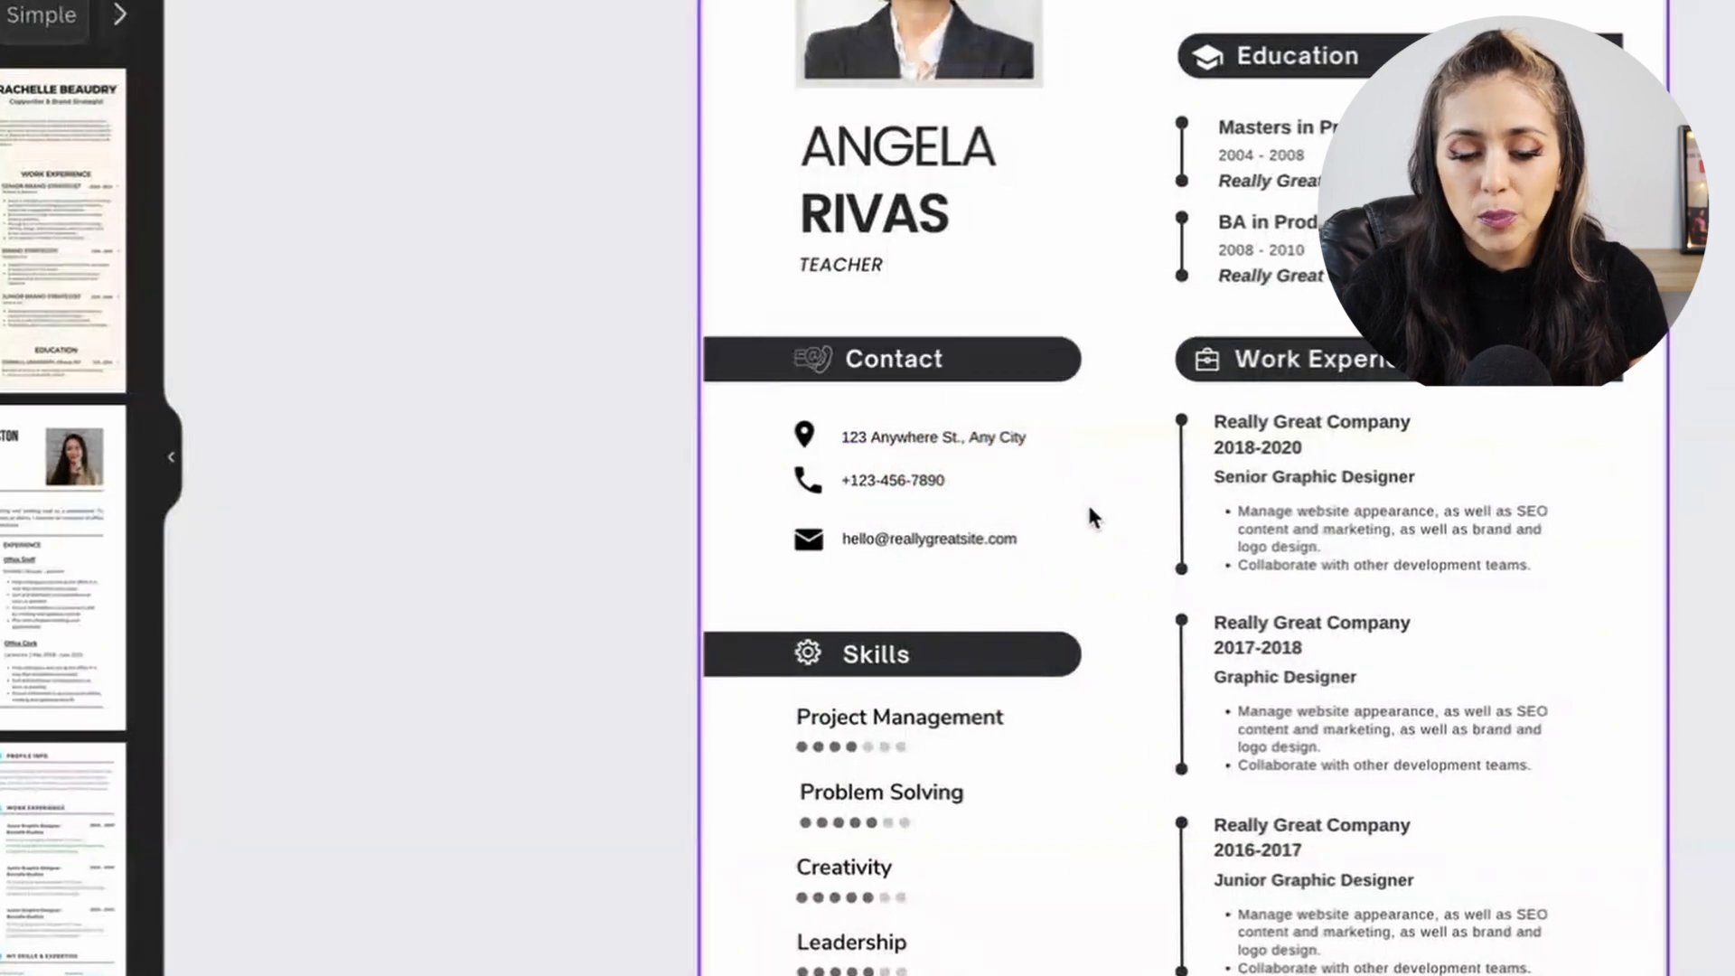
{"action": "left_click", "coordinate": [859, 436]}
{"action": "mouse_move", "coordinate": [860, 437]}
{"action": "left_mouse_down"}
{"action": "mouse_move", "coordinate": [857, 415]}
{"action": "mouse_move", "coordinate": [860, 444]}
{"action": "left_mouse_up"}
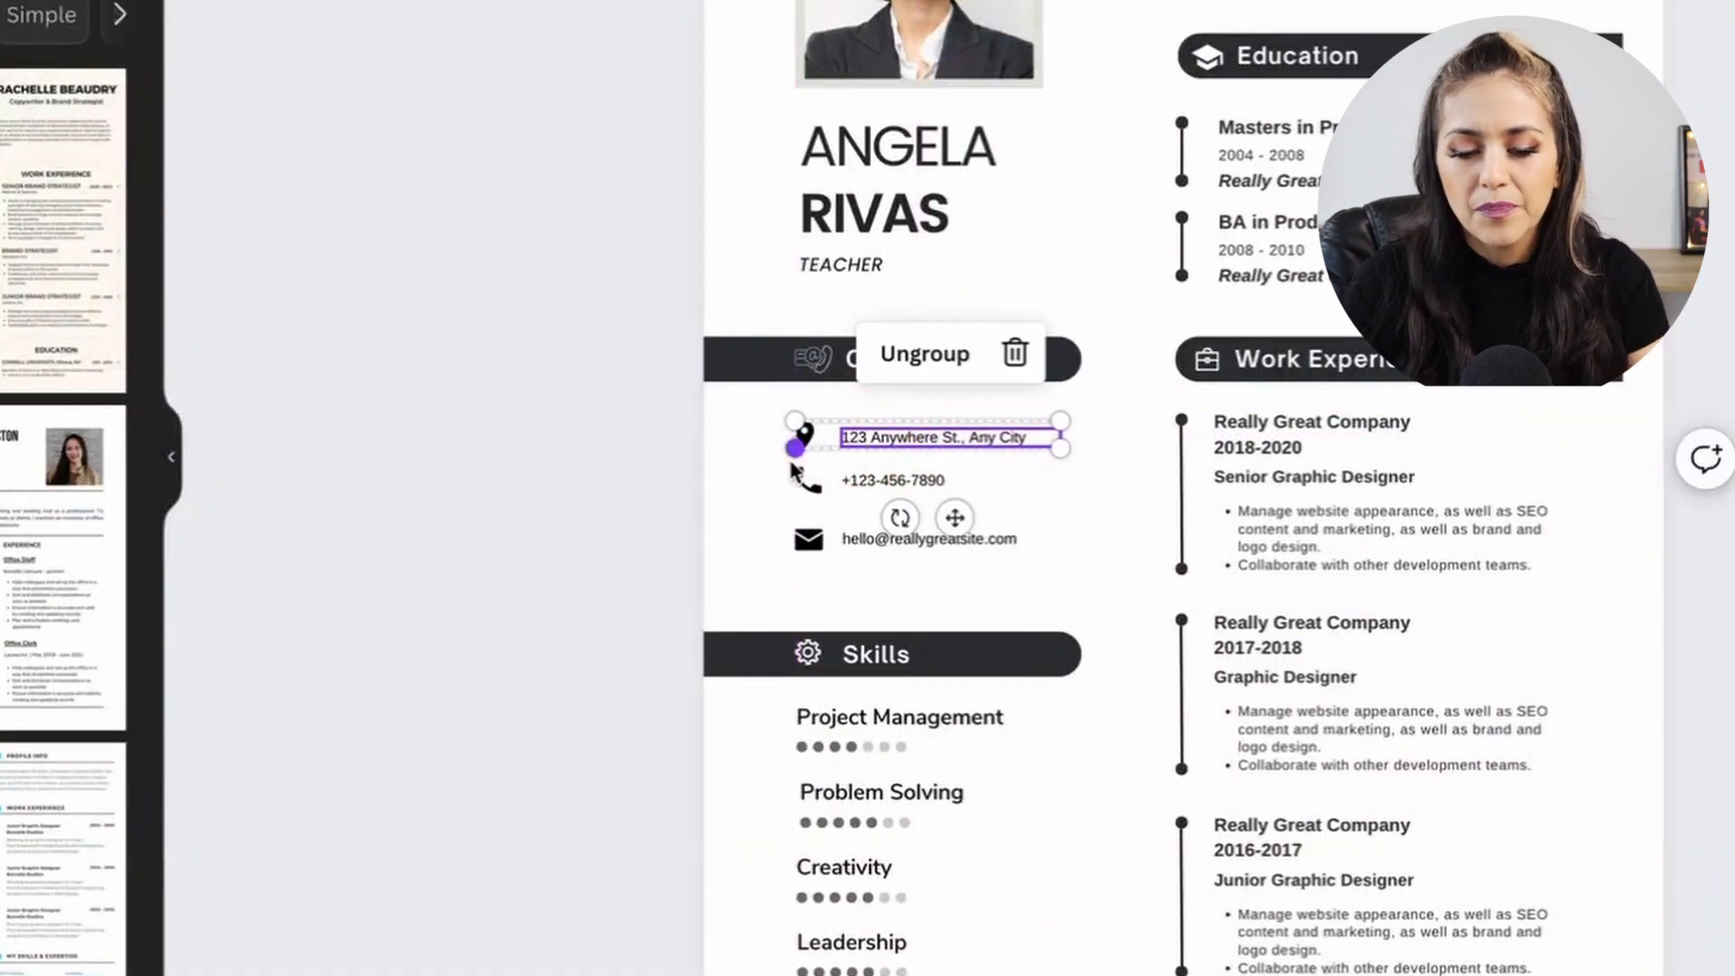
Group the envelope icon with the email line and move that row up to close the gap.
{"action": "left_click_drag", "start_coordinate": [770, 522], "coordinate": [935, 549]}
{"action": "left_click", "coordinate": [859, 454]}
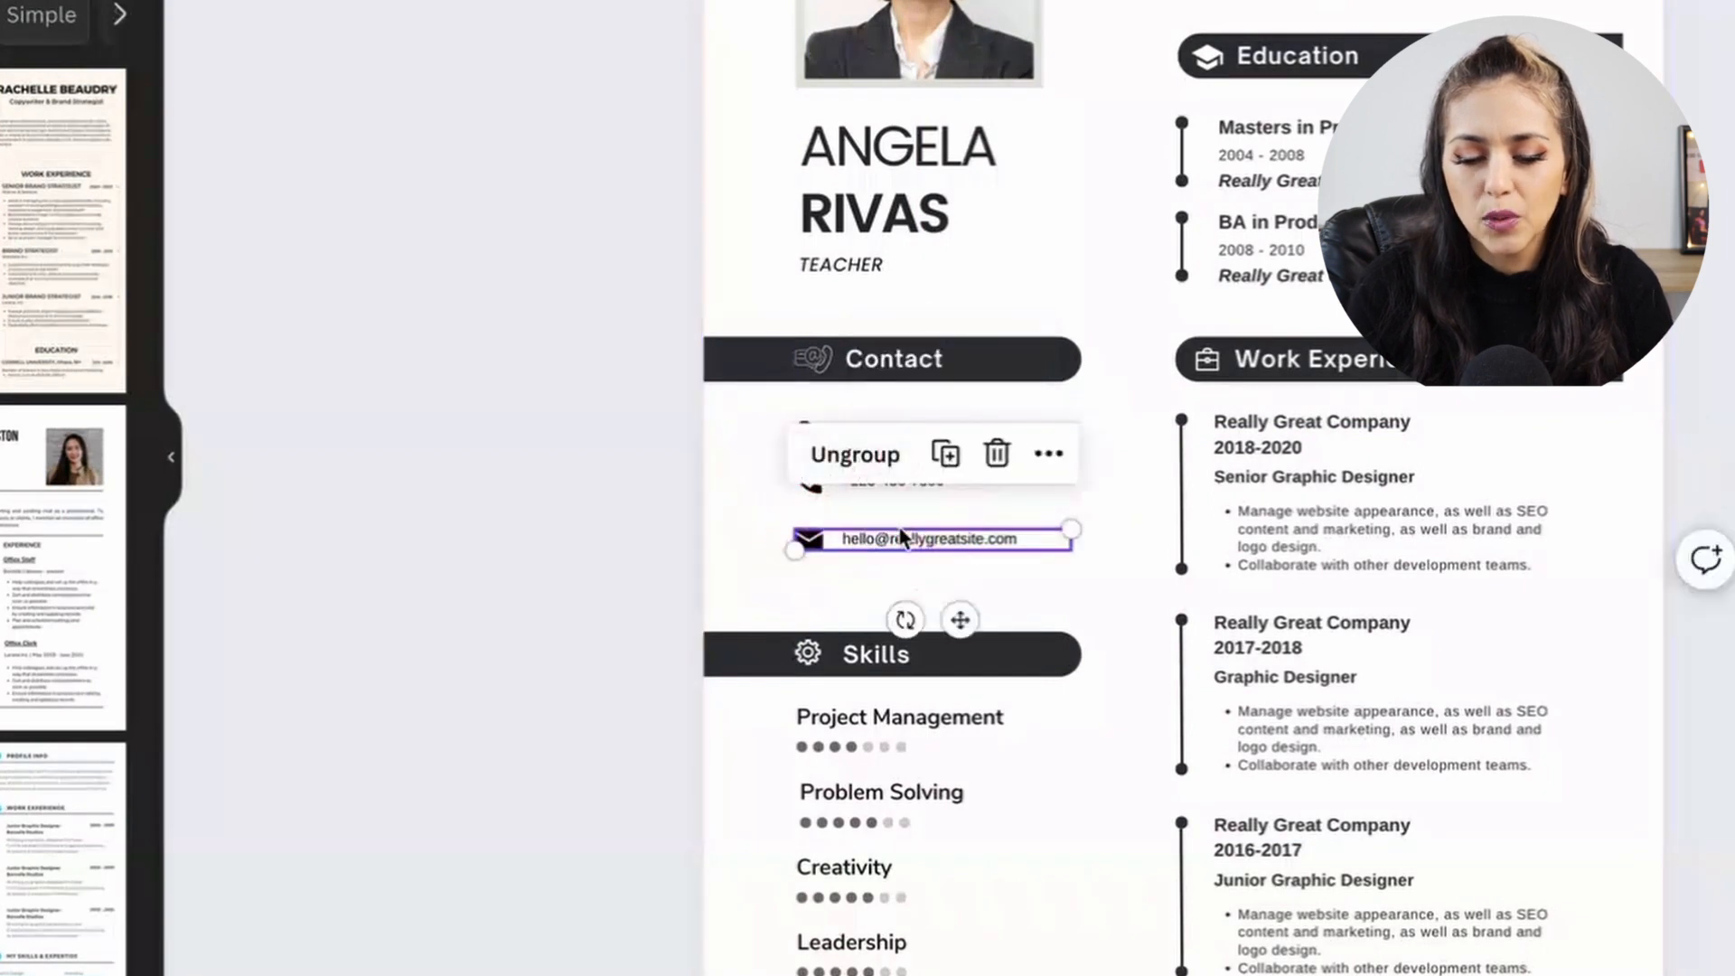
{"action": "left_click_drag", "start_coordinate": [893, 538], "coordinate": [896, 532]}
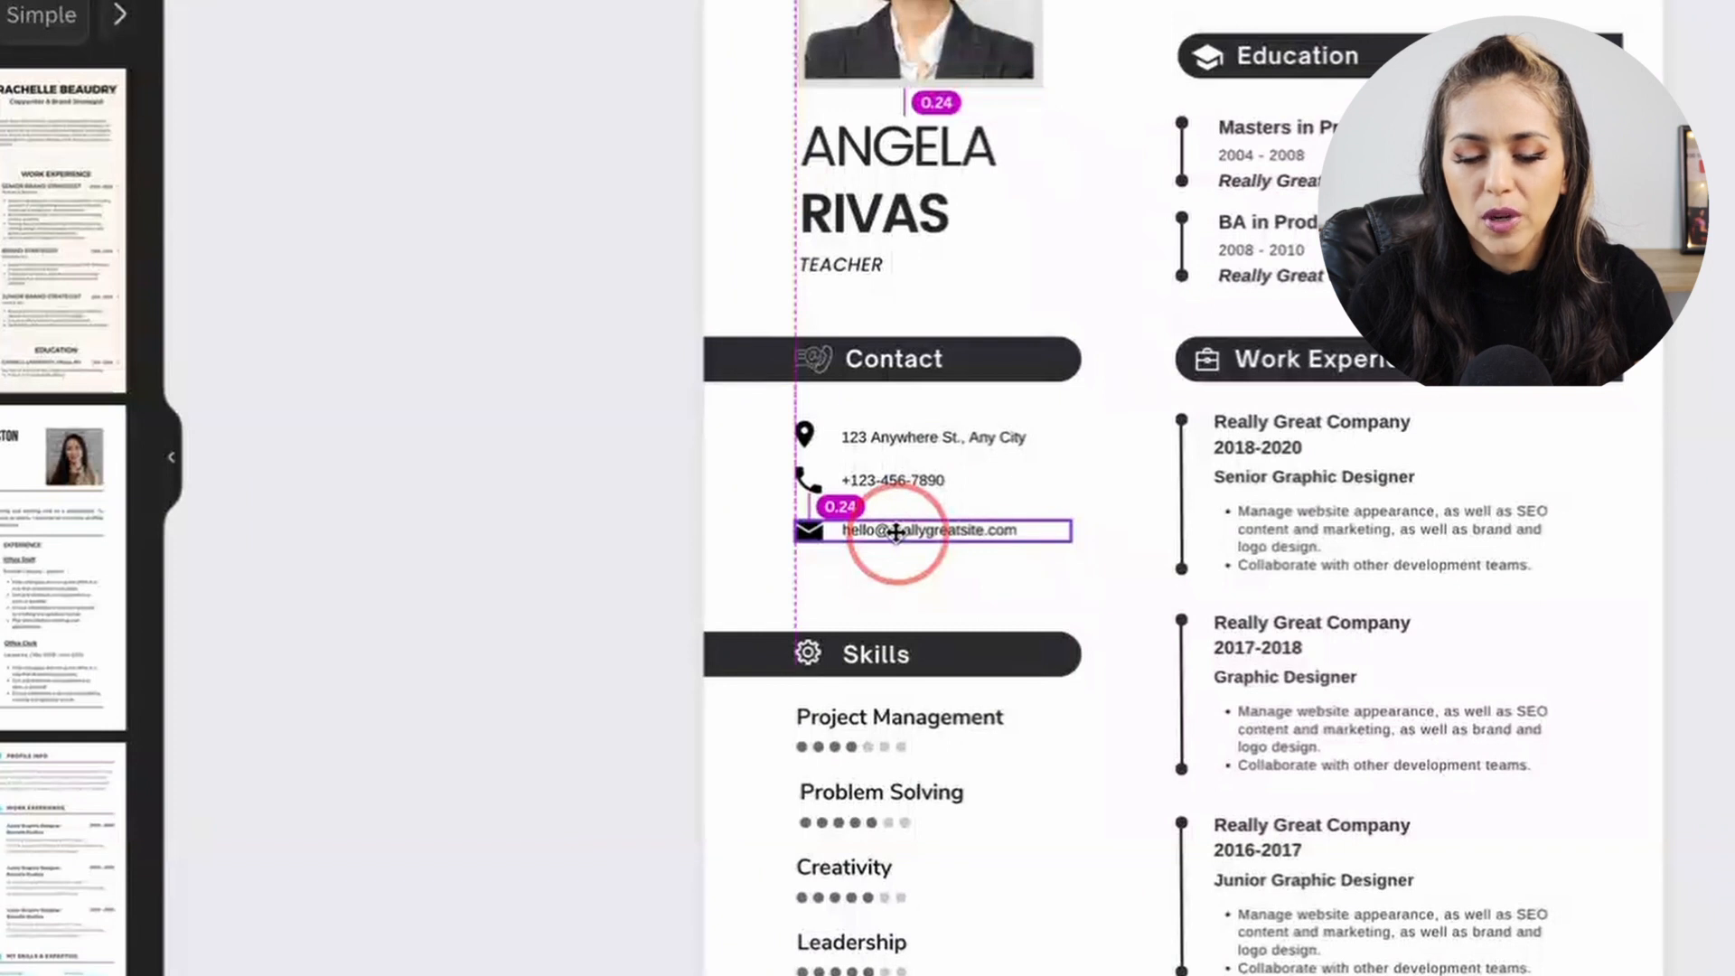
{"action": "left_click_drag", "start_coordinate": [895, 532], "coordinate": [896, 533]}
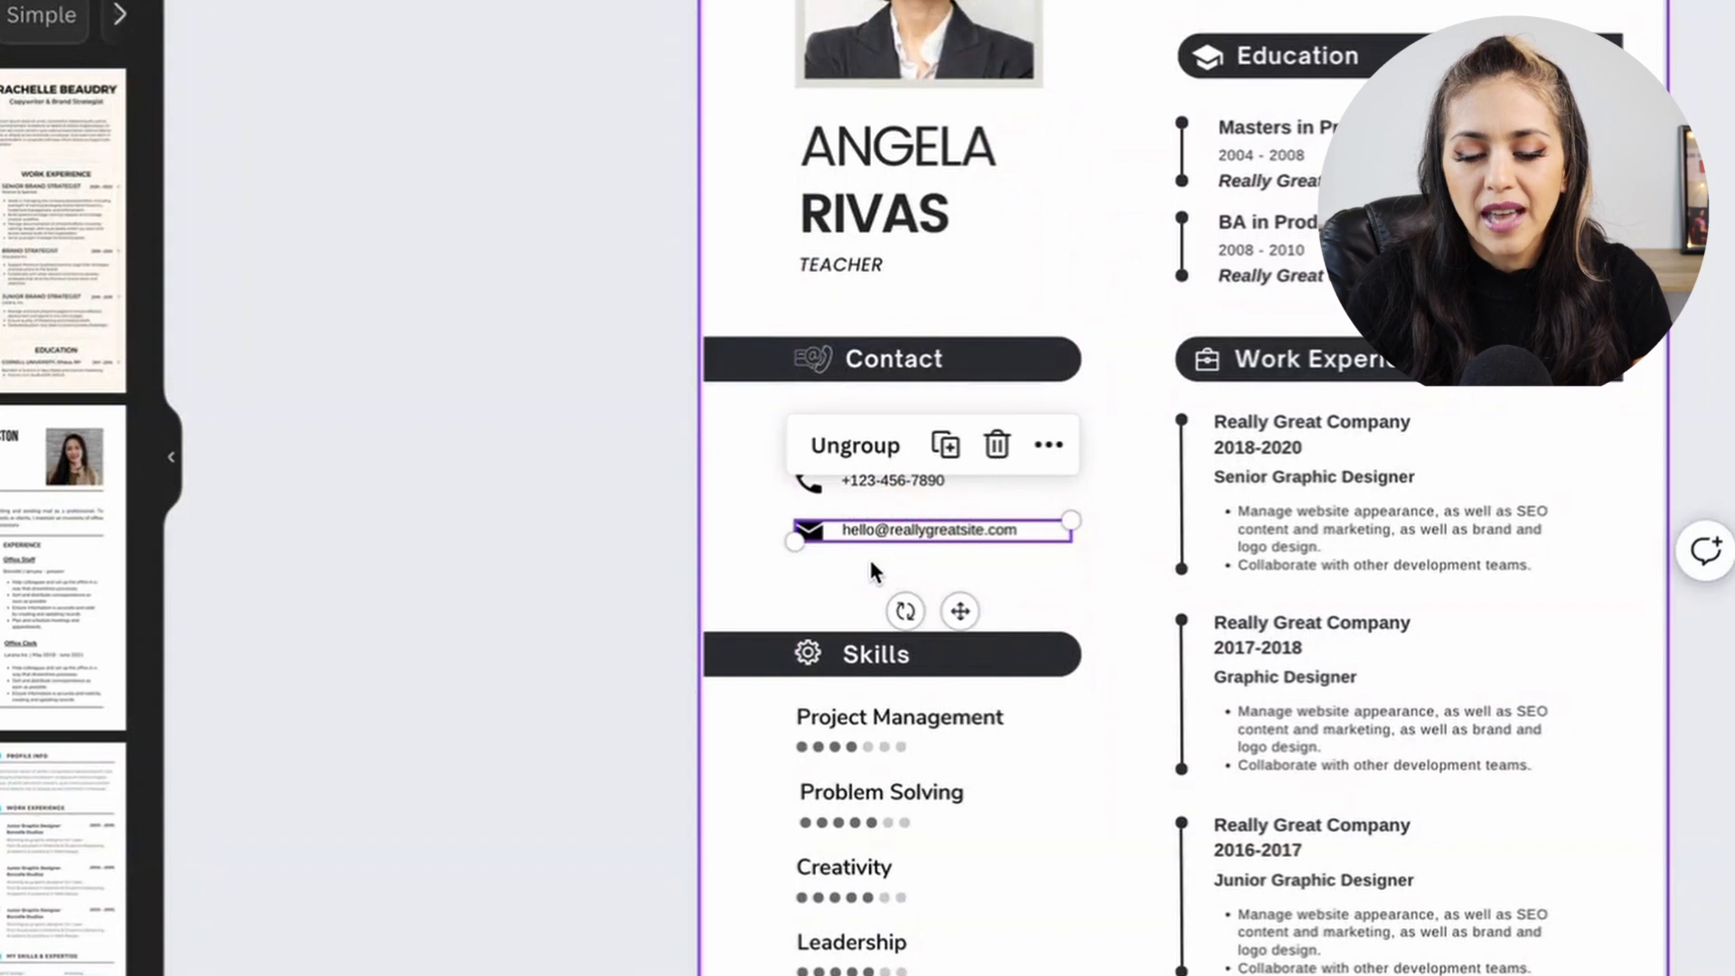
{"action": "left_click", "coordinate": [878, 561]}
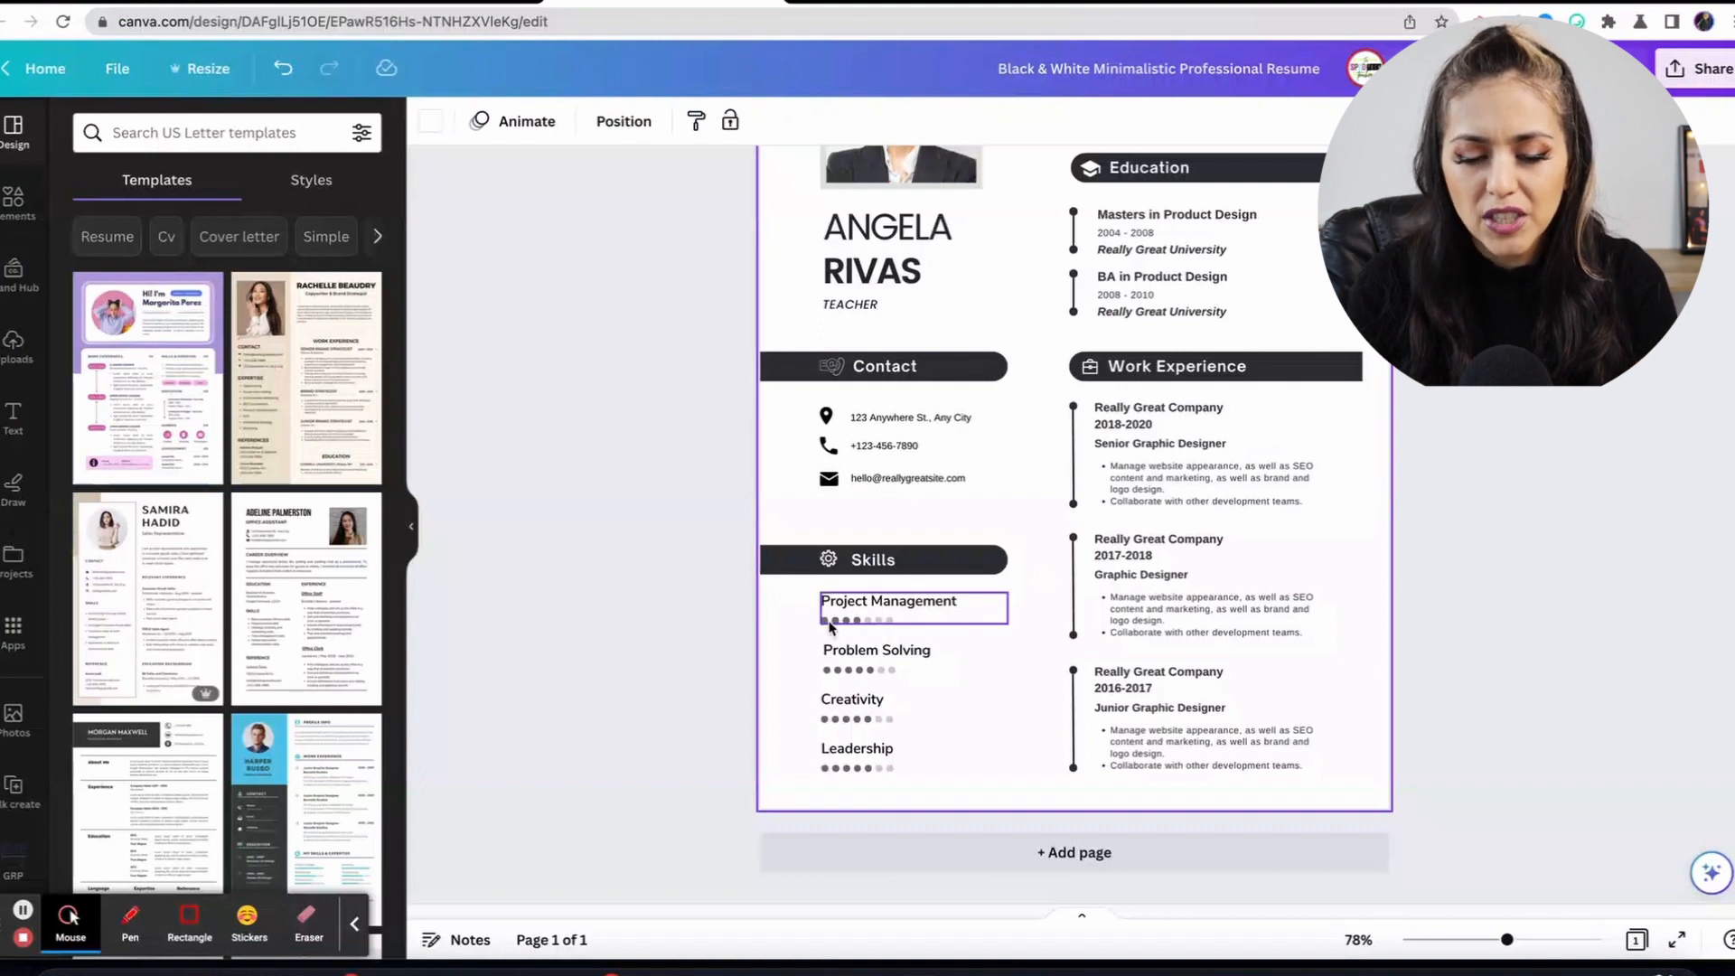
Recolour individual Project Management rating dots with the Color swatch, setting one to dark grey.
{"action": "left_click", "coordinate": [831, 619]}
{"action": "left_click", "coordinate": [847, 622]}
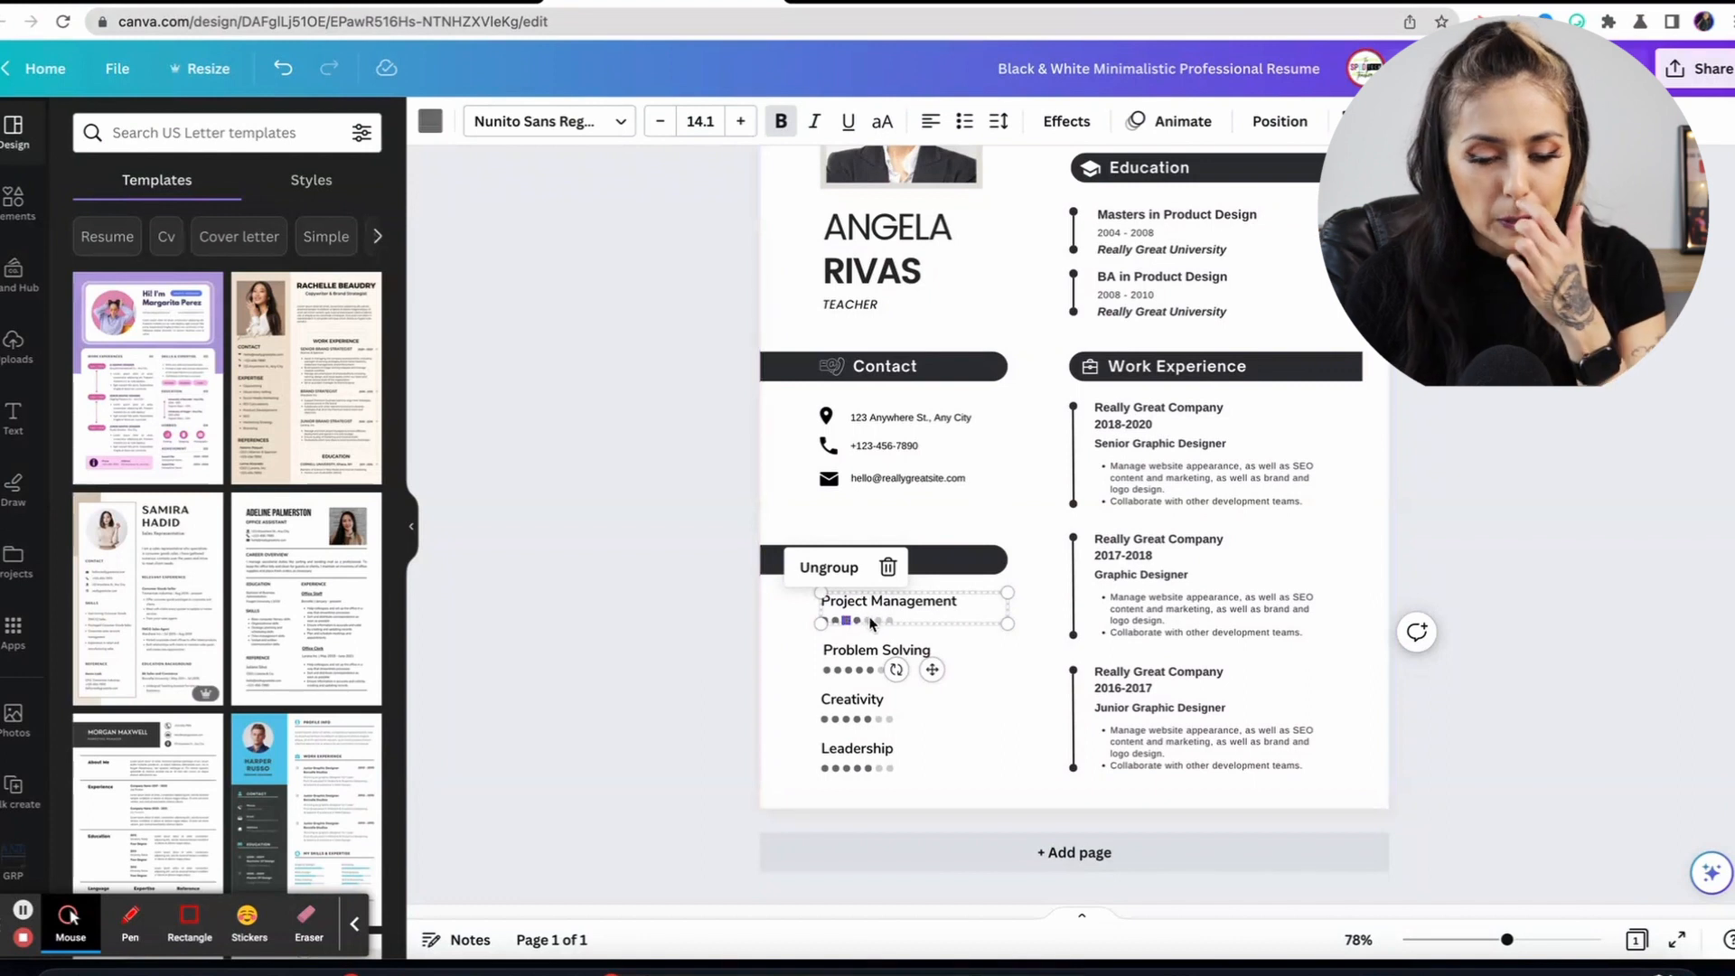
{"action": "left_click", "coordinate": [866, 621]}
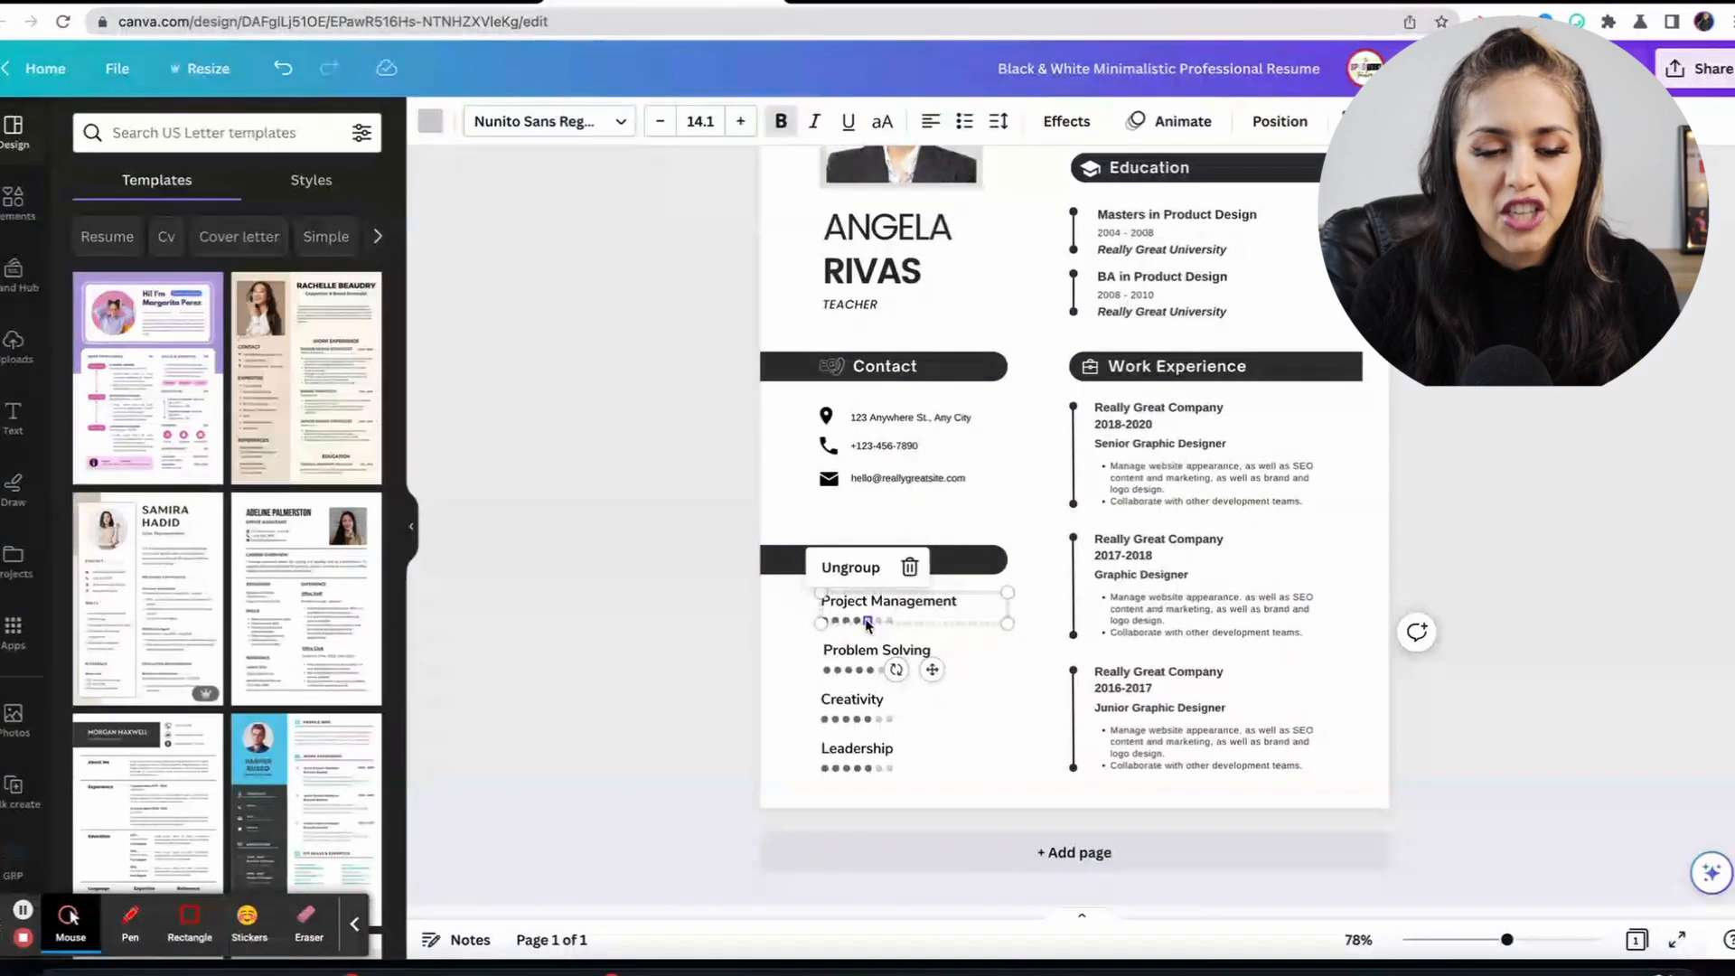
{"action": "left_click", "coordinate": [430, 123]}
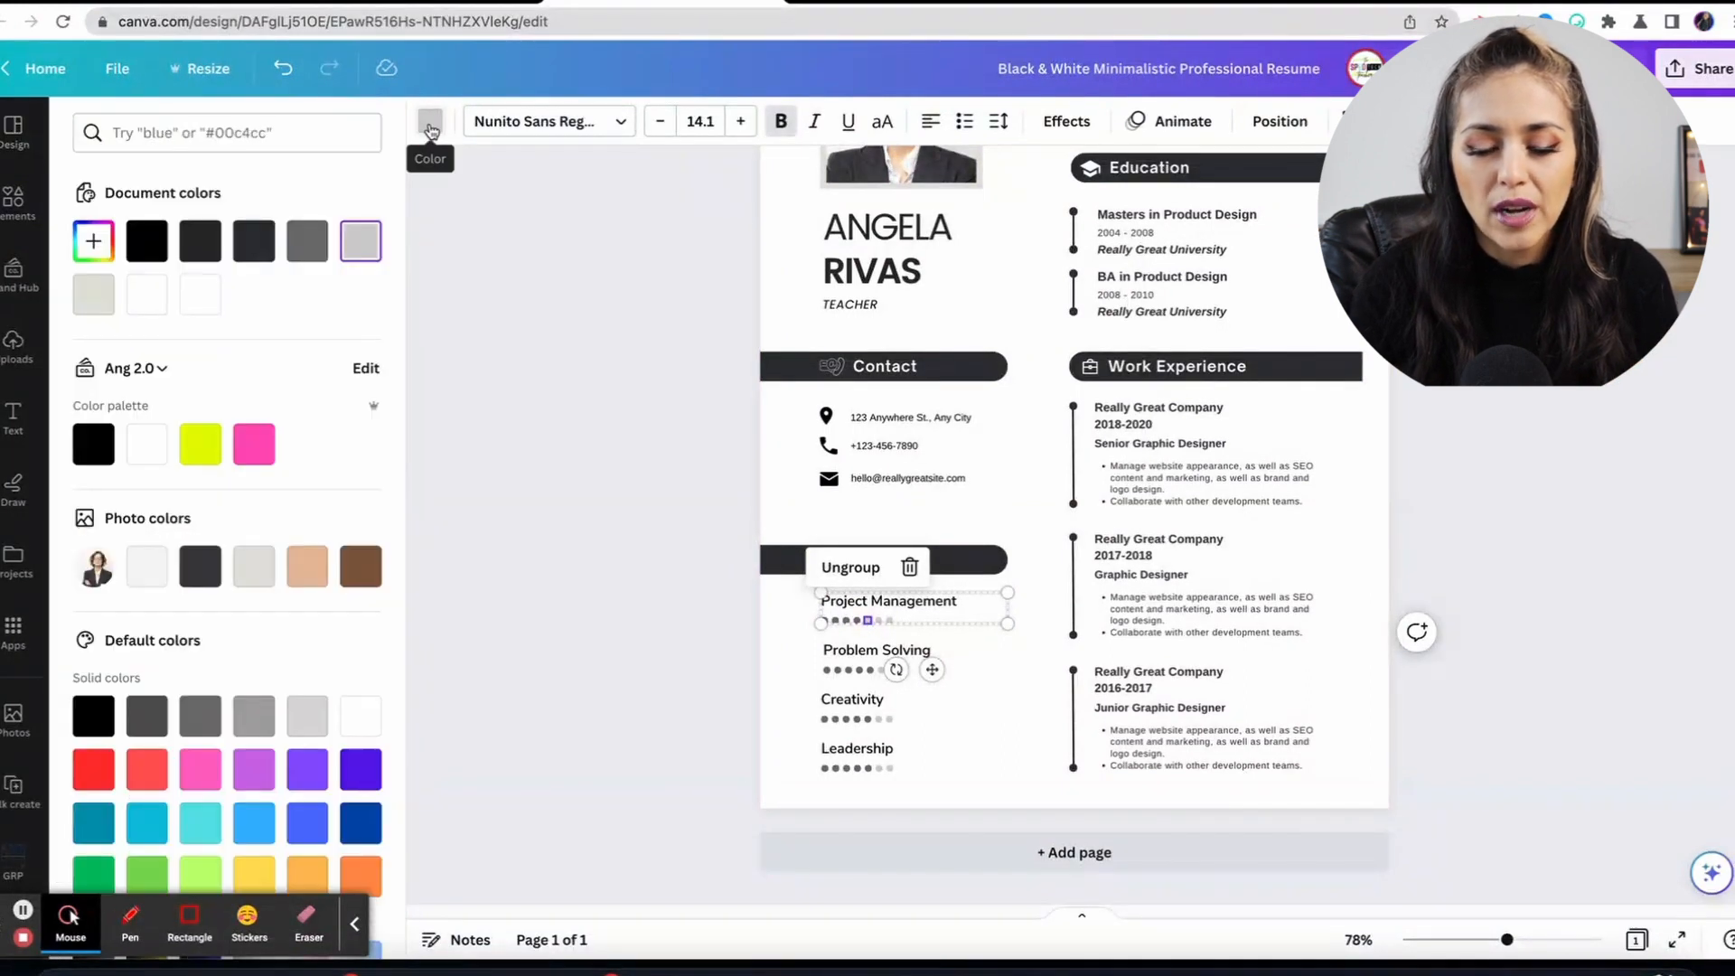
{"action": "left_click", "coordinate": [312, 241]}
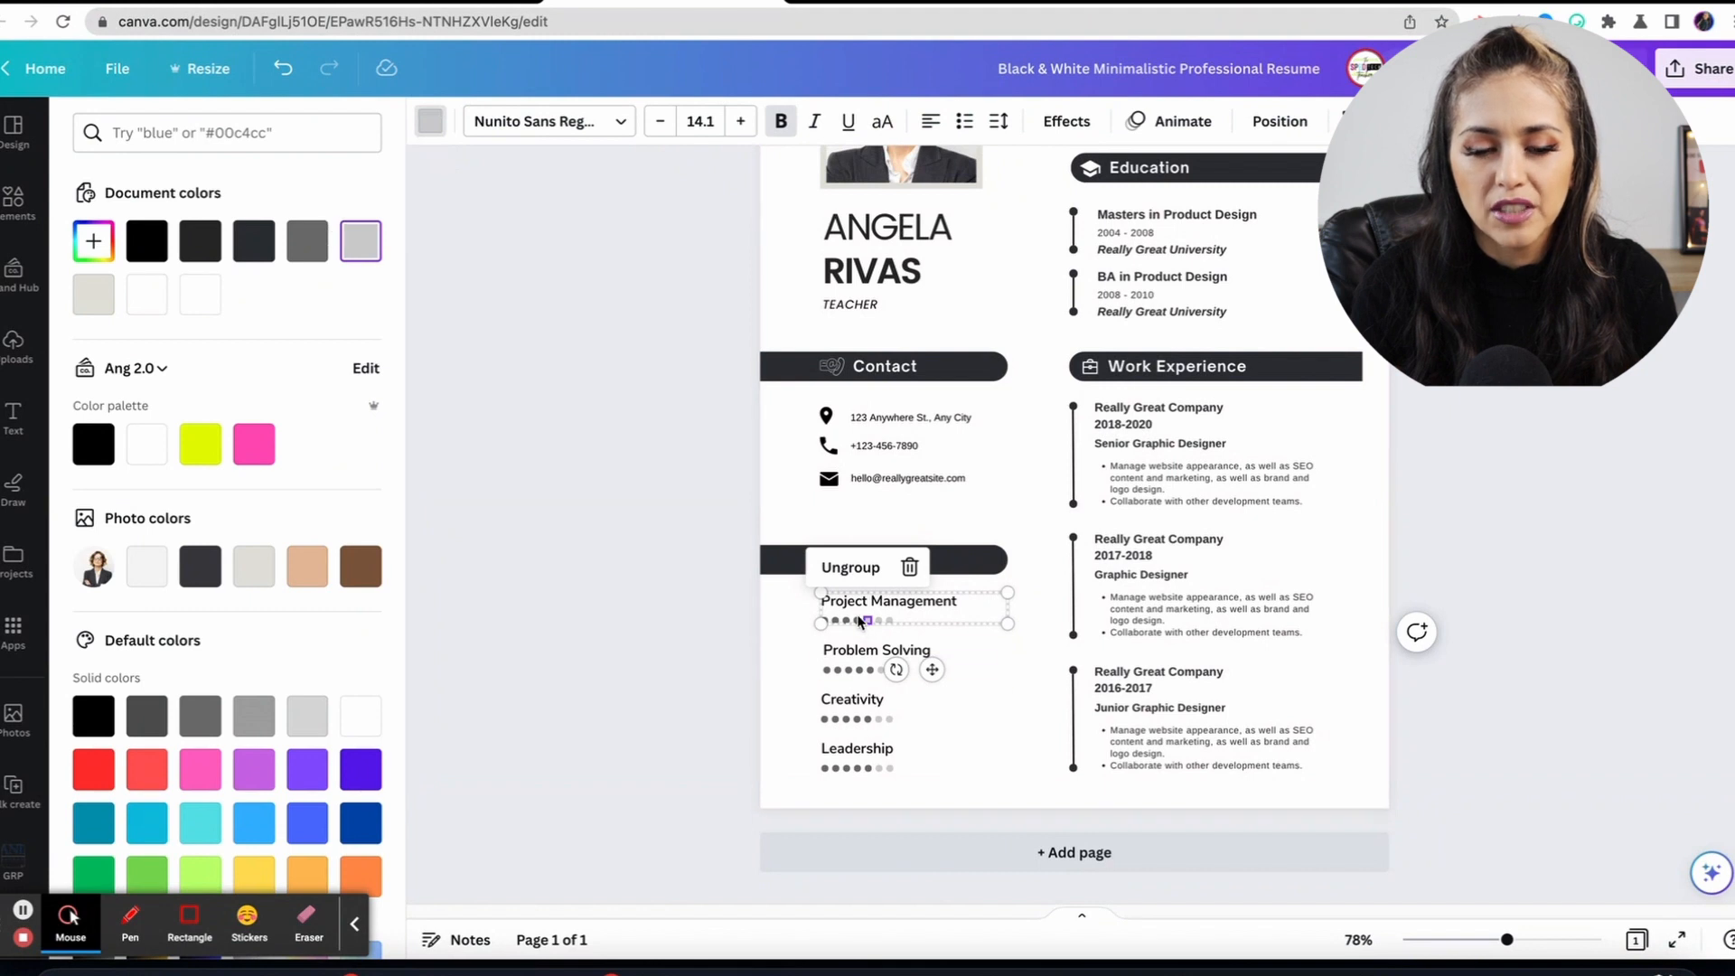
{"action": "left_click", "coordinate": [856, 622]}
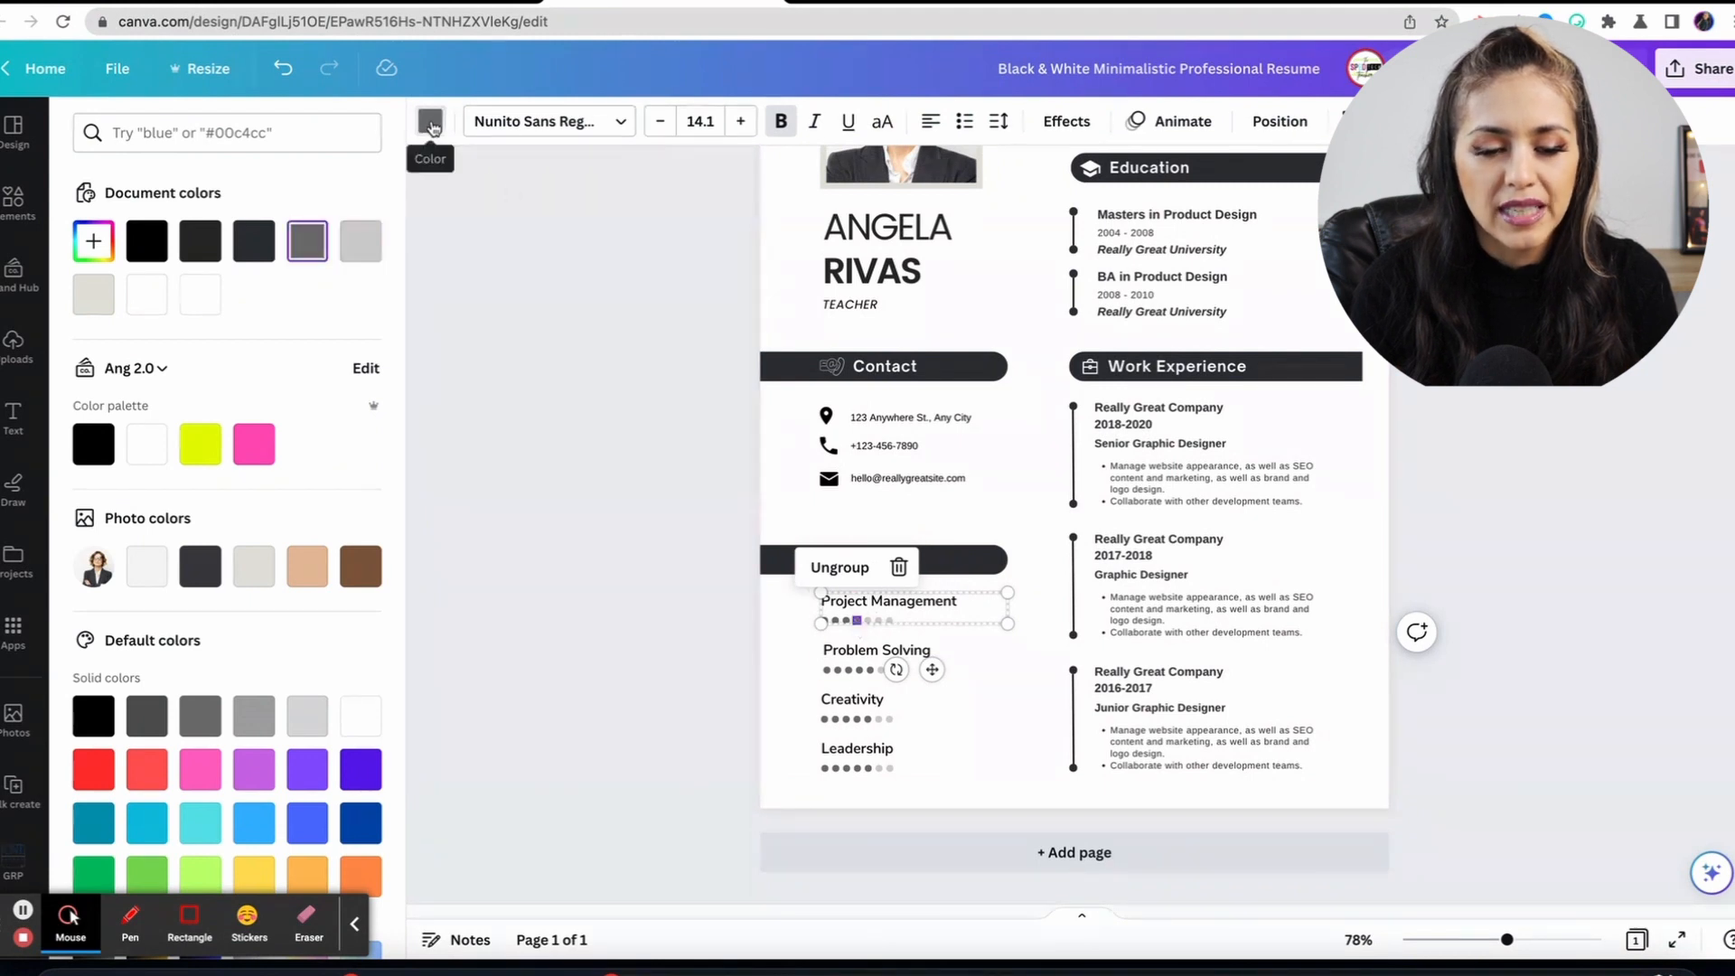
{"action": "left_click", "coordinate": [429, 124]}
{"action": "left_click", "coordinate": [429, 124]}
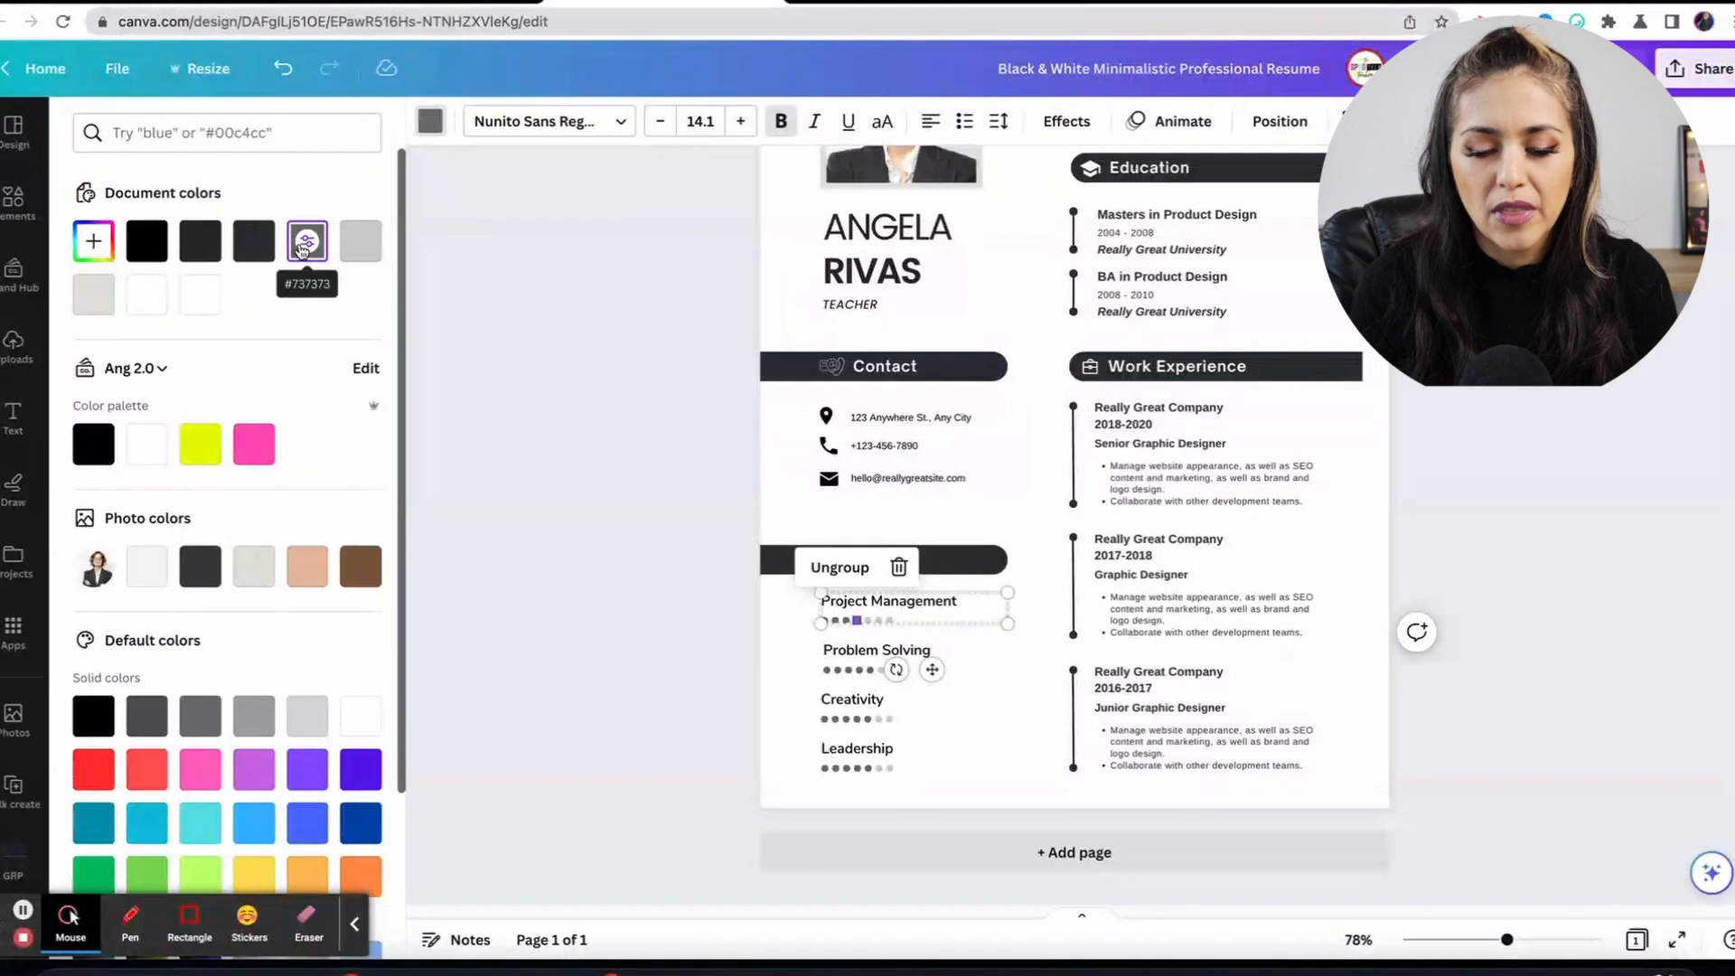
{"action": "left_click", "coordinate": [867, 622]}
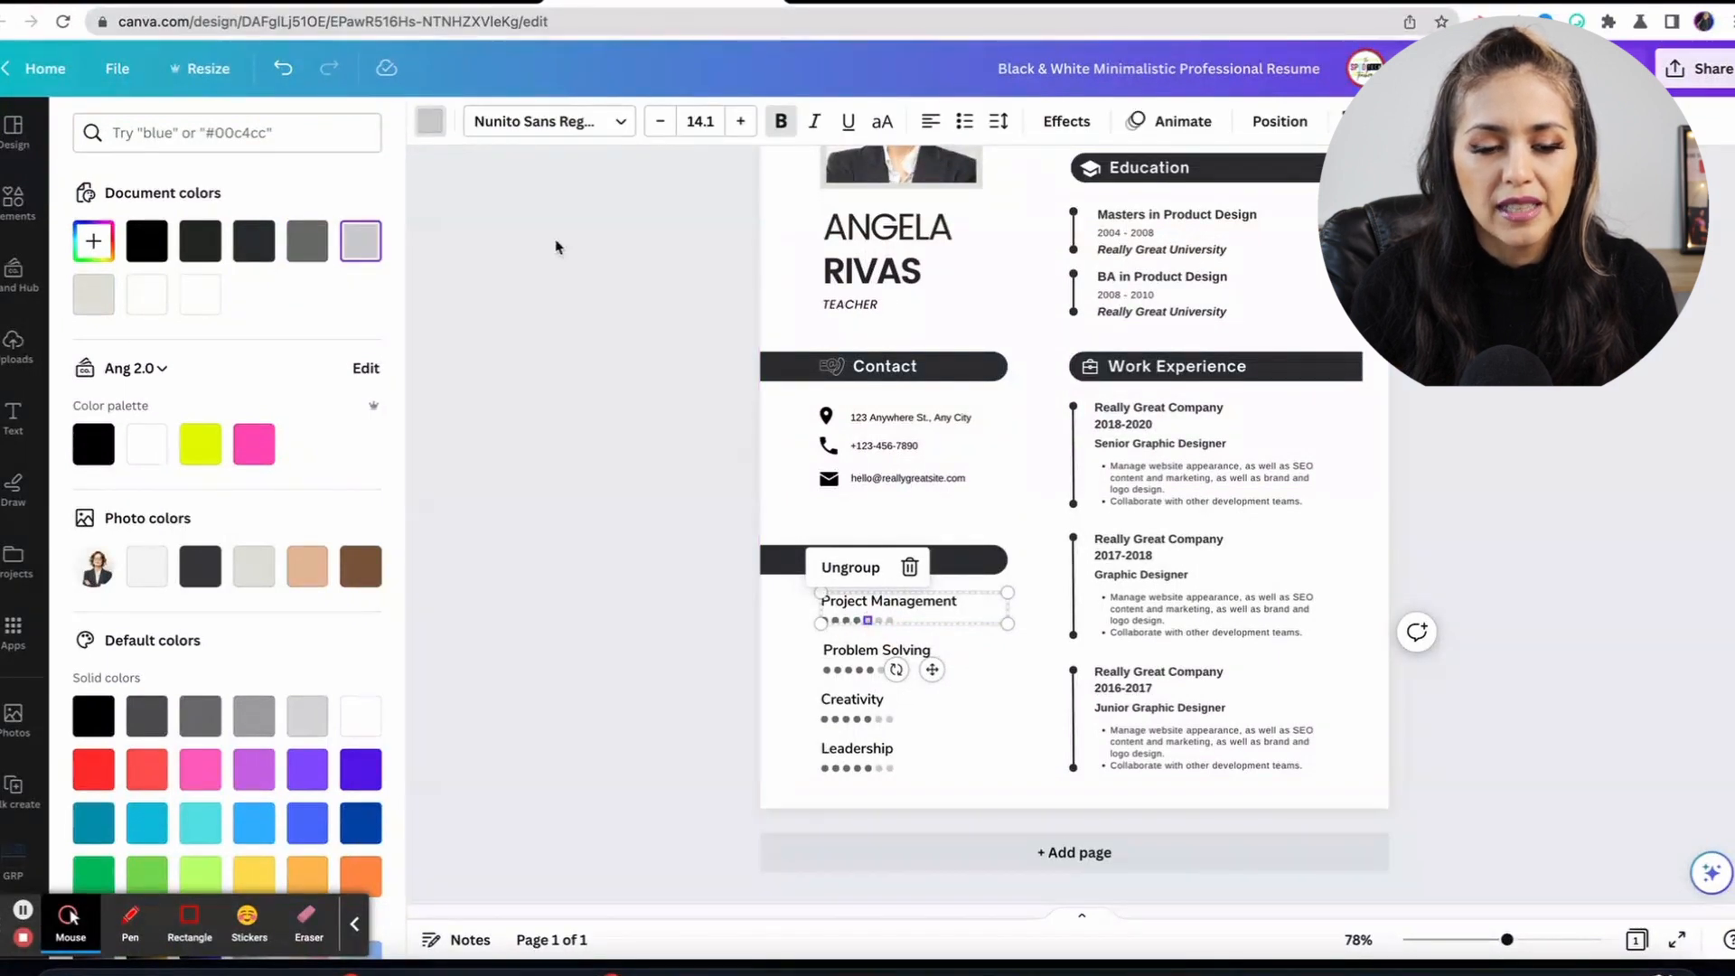
{"action": "left_click", "coordinate": [432, 127]}
{"action": "left_click", "coordinate": [435, 131]}
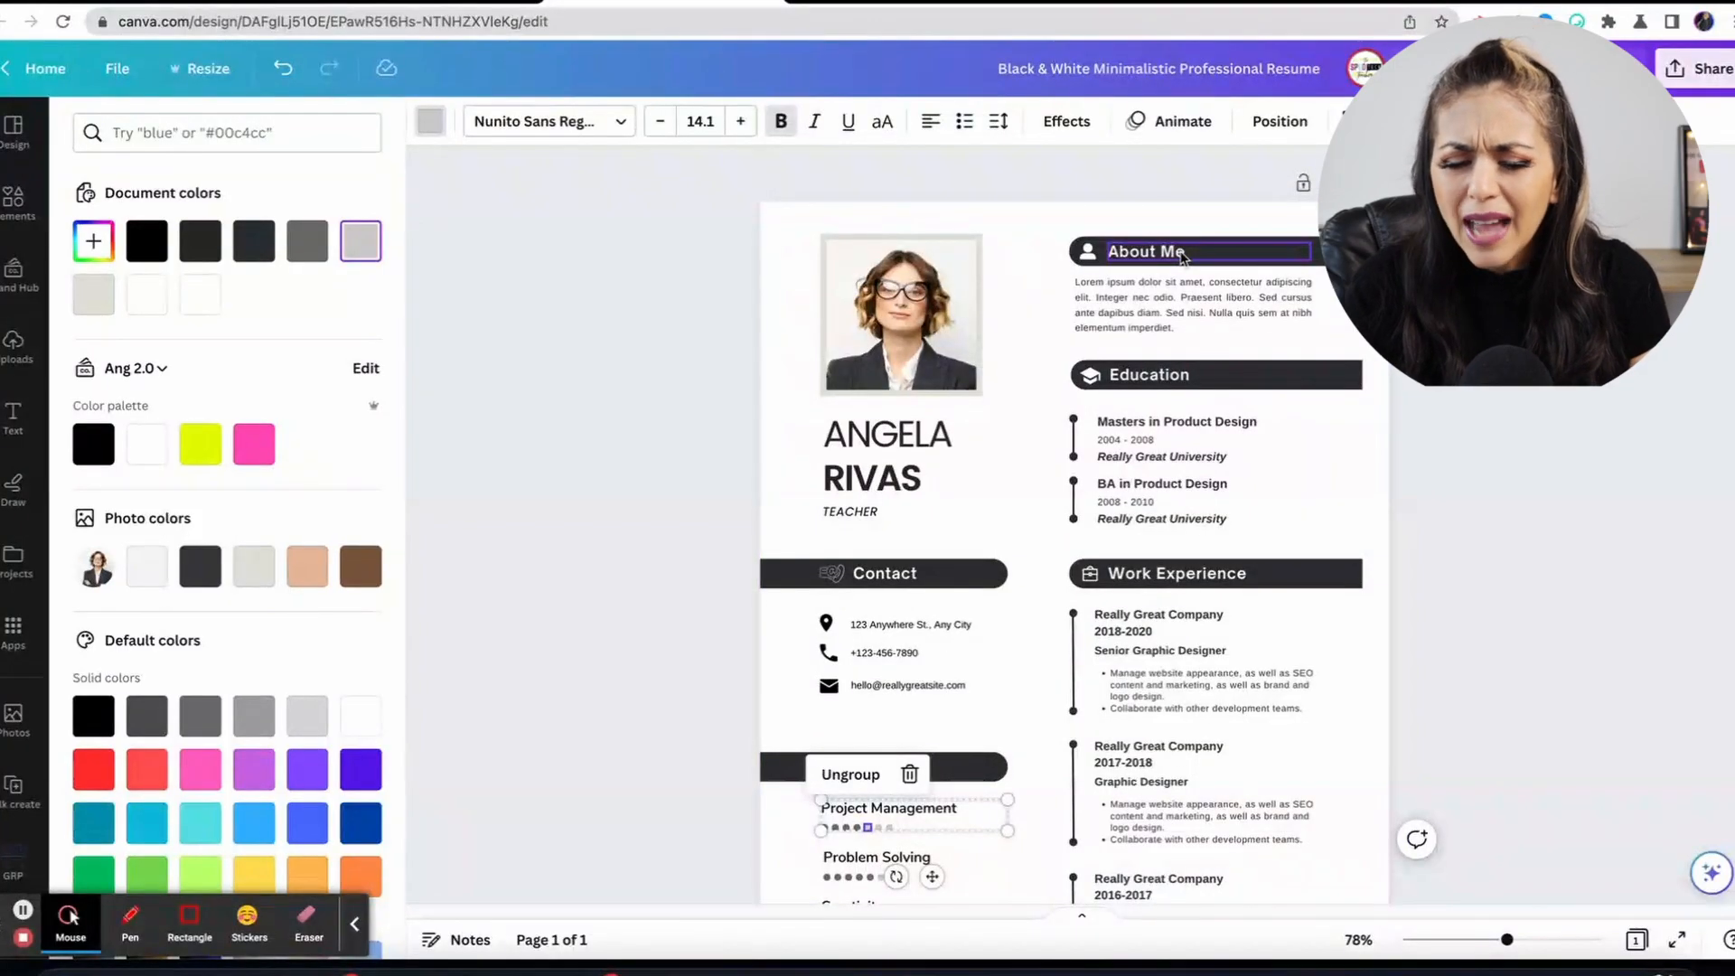
Rename the About Me heading to 'Objective'.
{"action": "left_click", "coordinate": [1166, 258]}
{"action": "left_click", "coordinate": [1154, 255]}
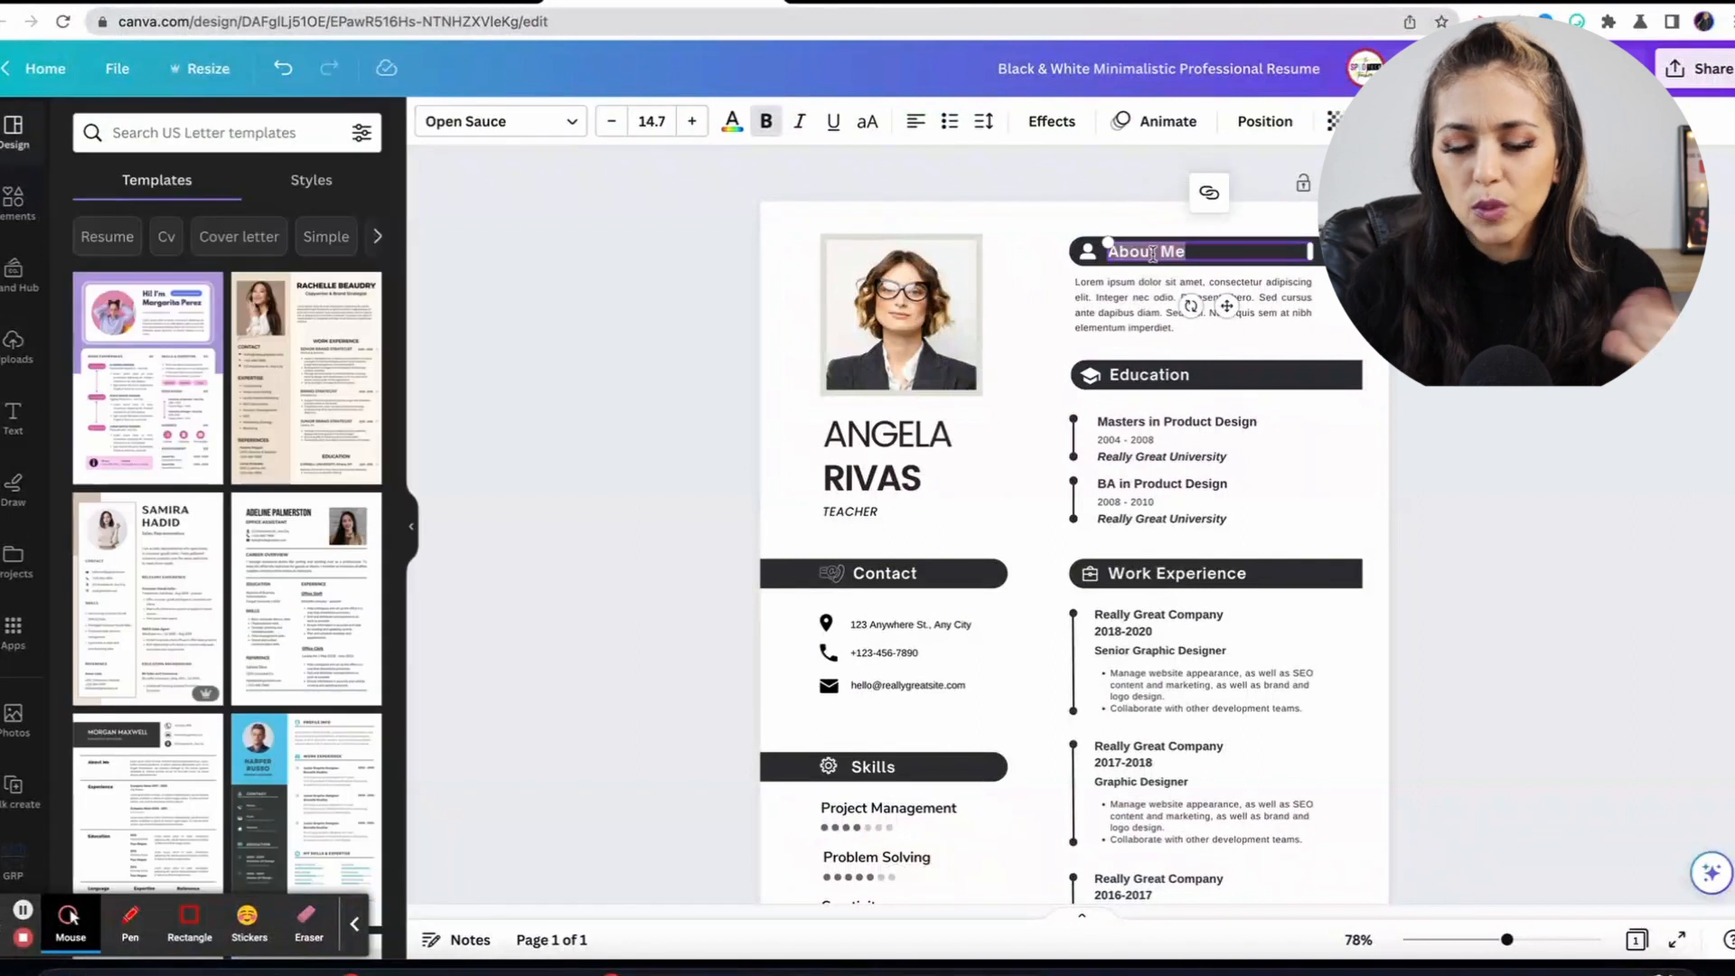
{"action": "type", "text": "Objective"}
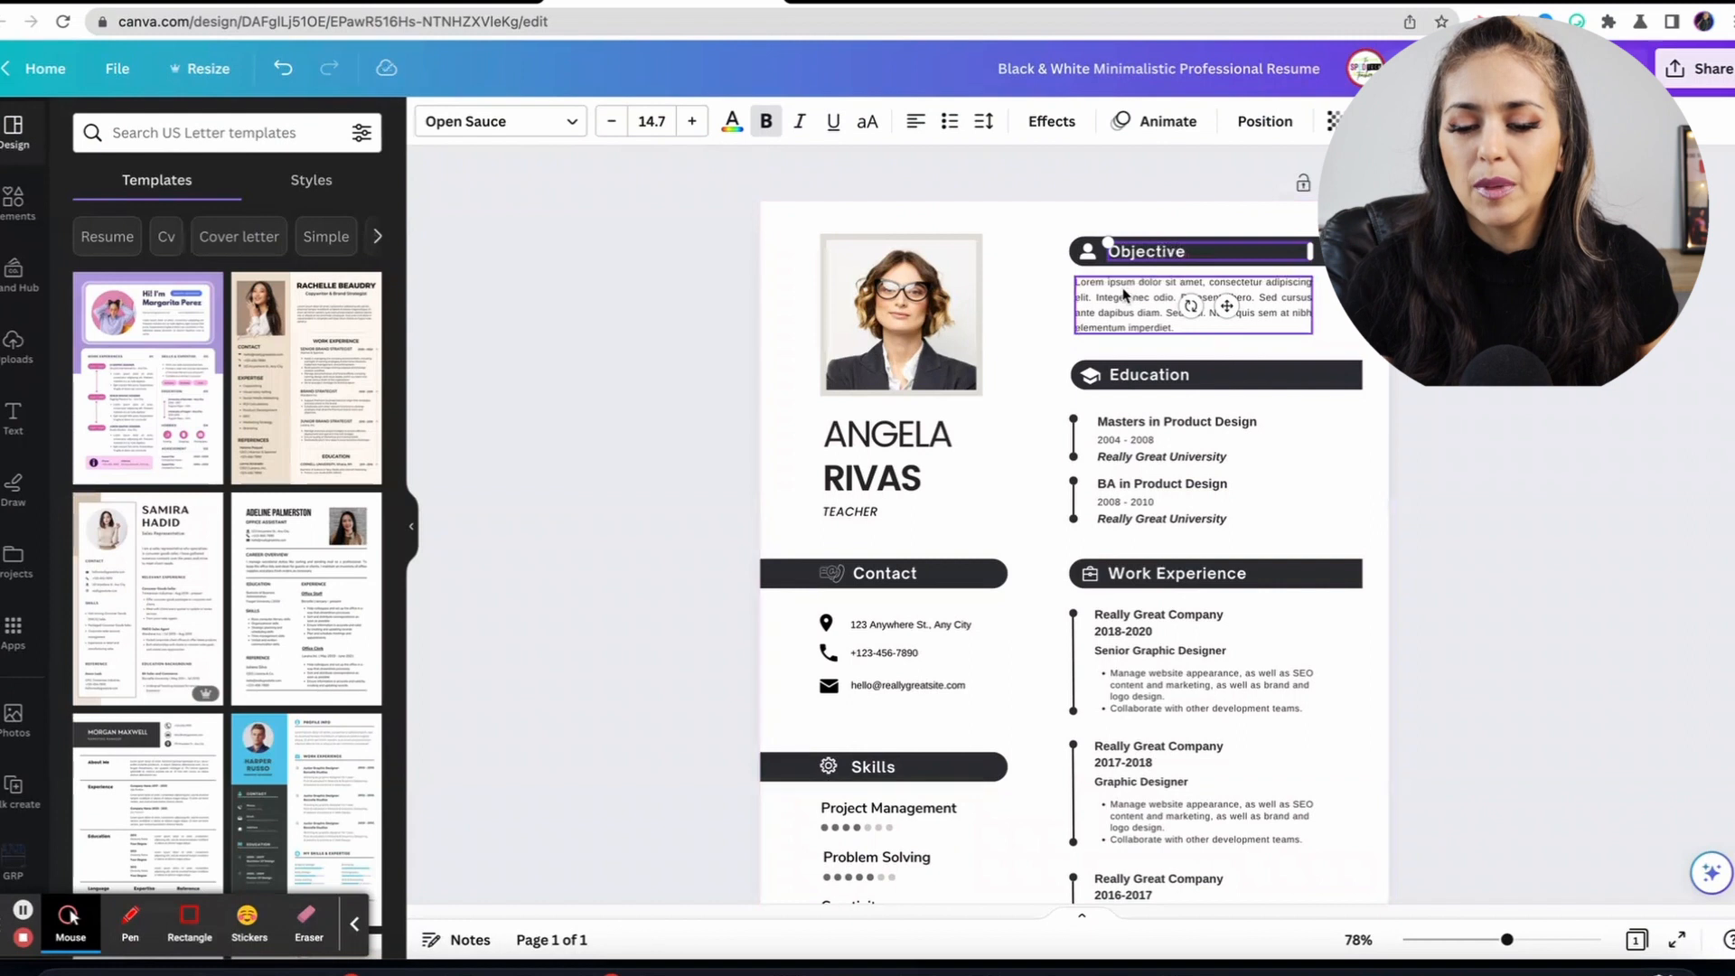
Start editing the Objective paragraph and the Masters in Product Design education text.
{"action": "double_click", "coordinate": [1123, 287]}
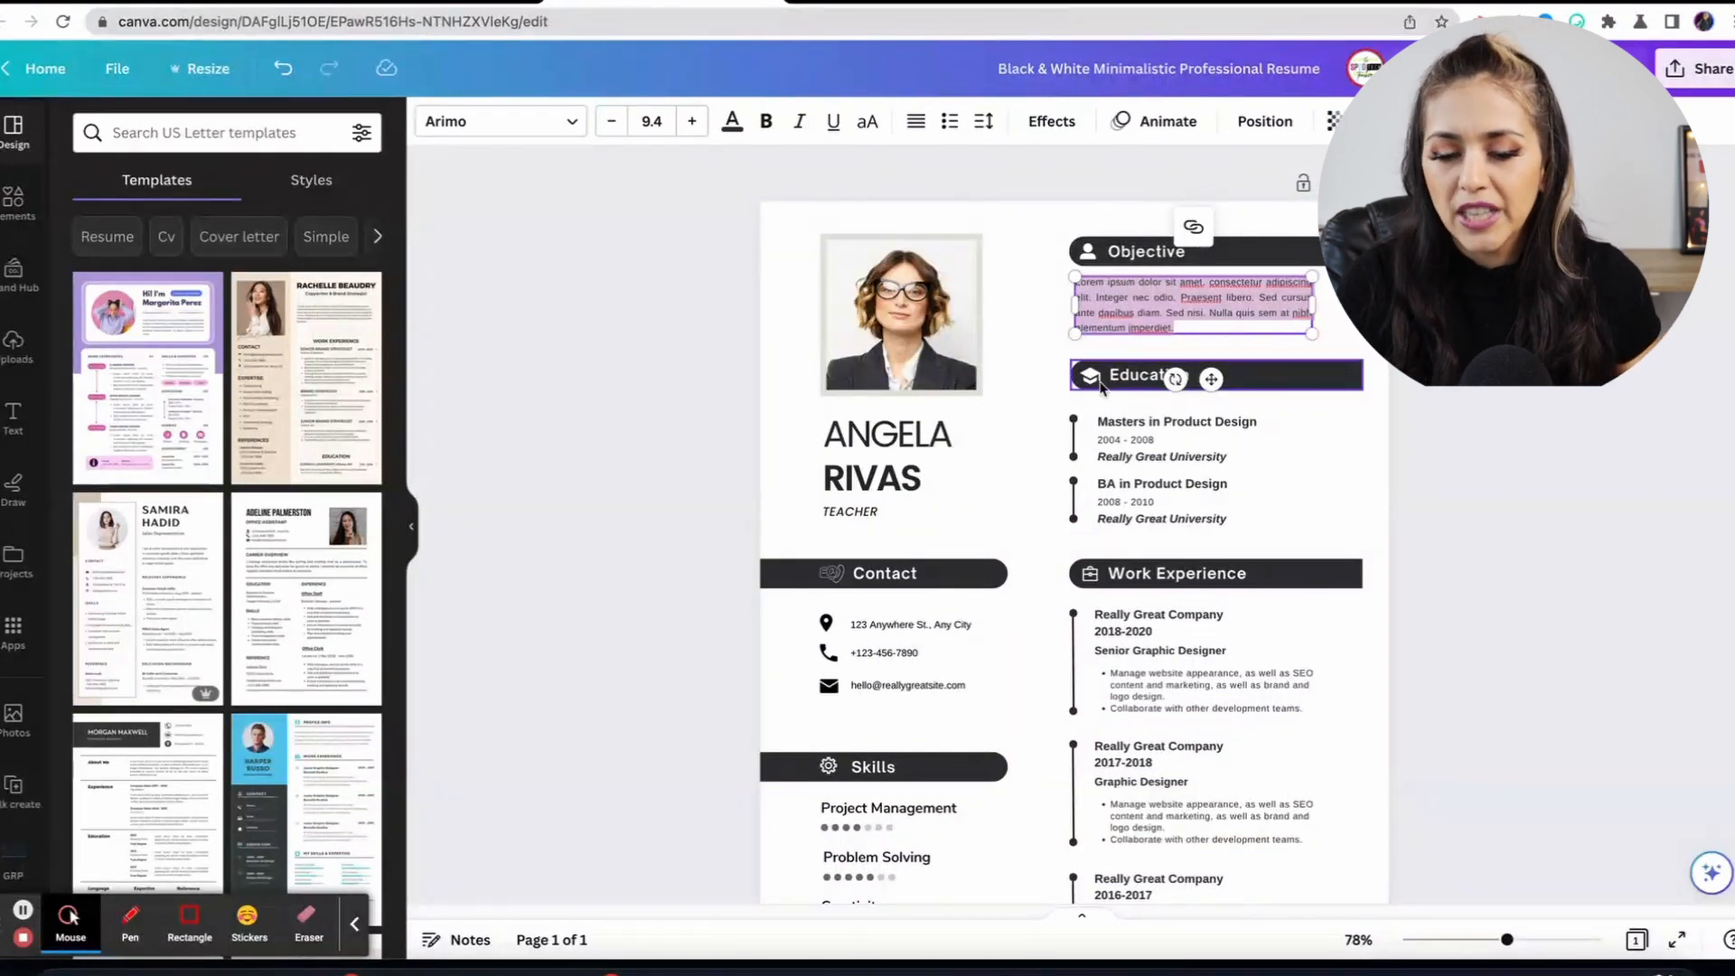
{"action": "left_click", "coordinate": [1125, 388]}
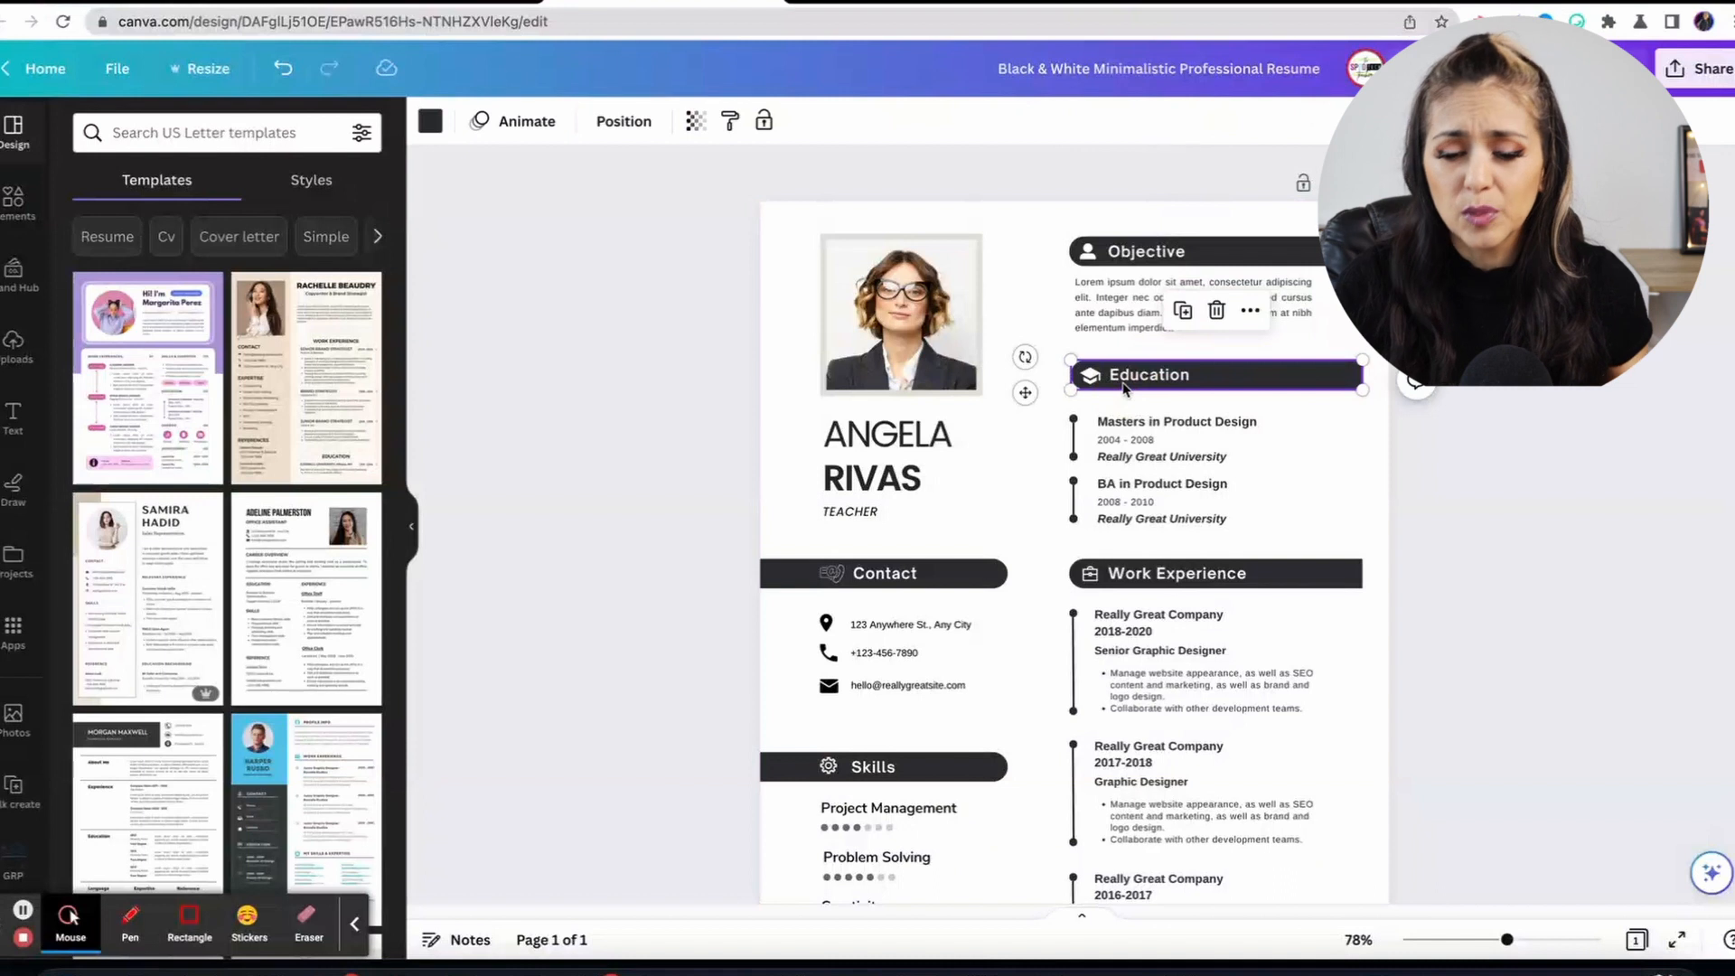
{"action": "double_click", "coordinate": [1136, 425]}
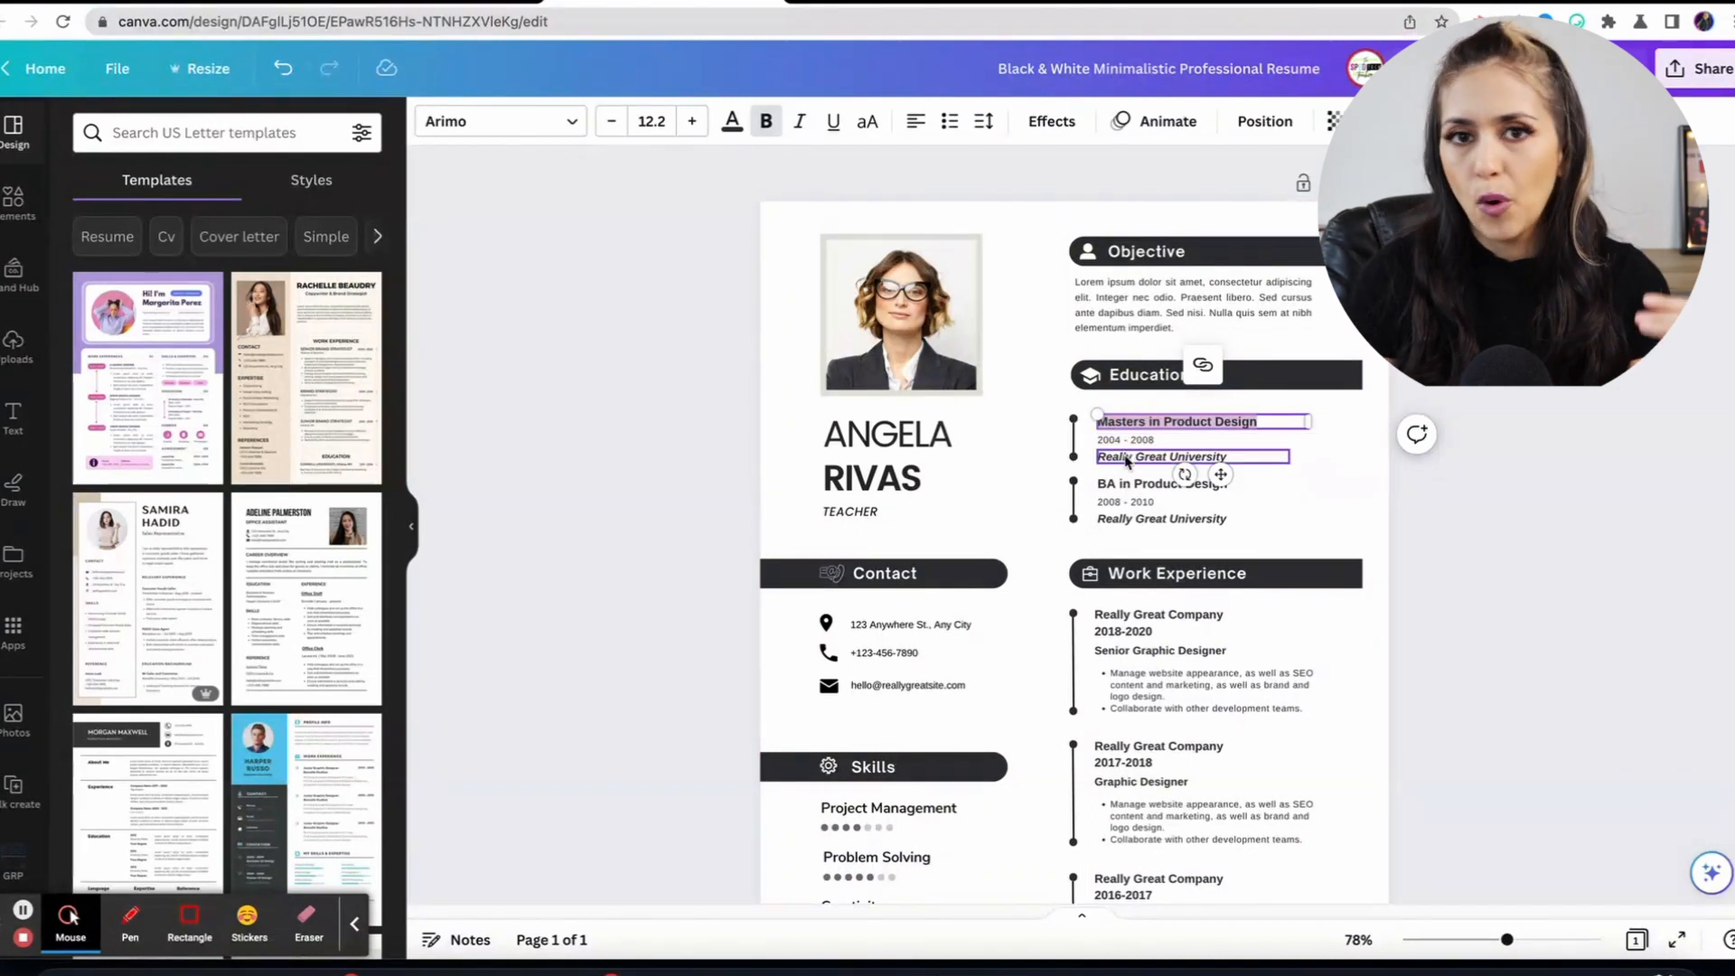
{"action": "left_click", "coordinate": [1127, 459]}
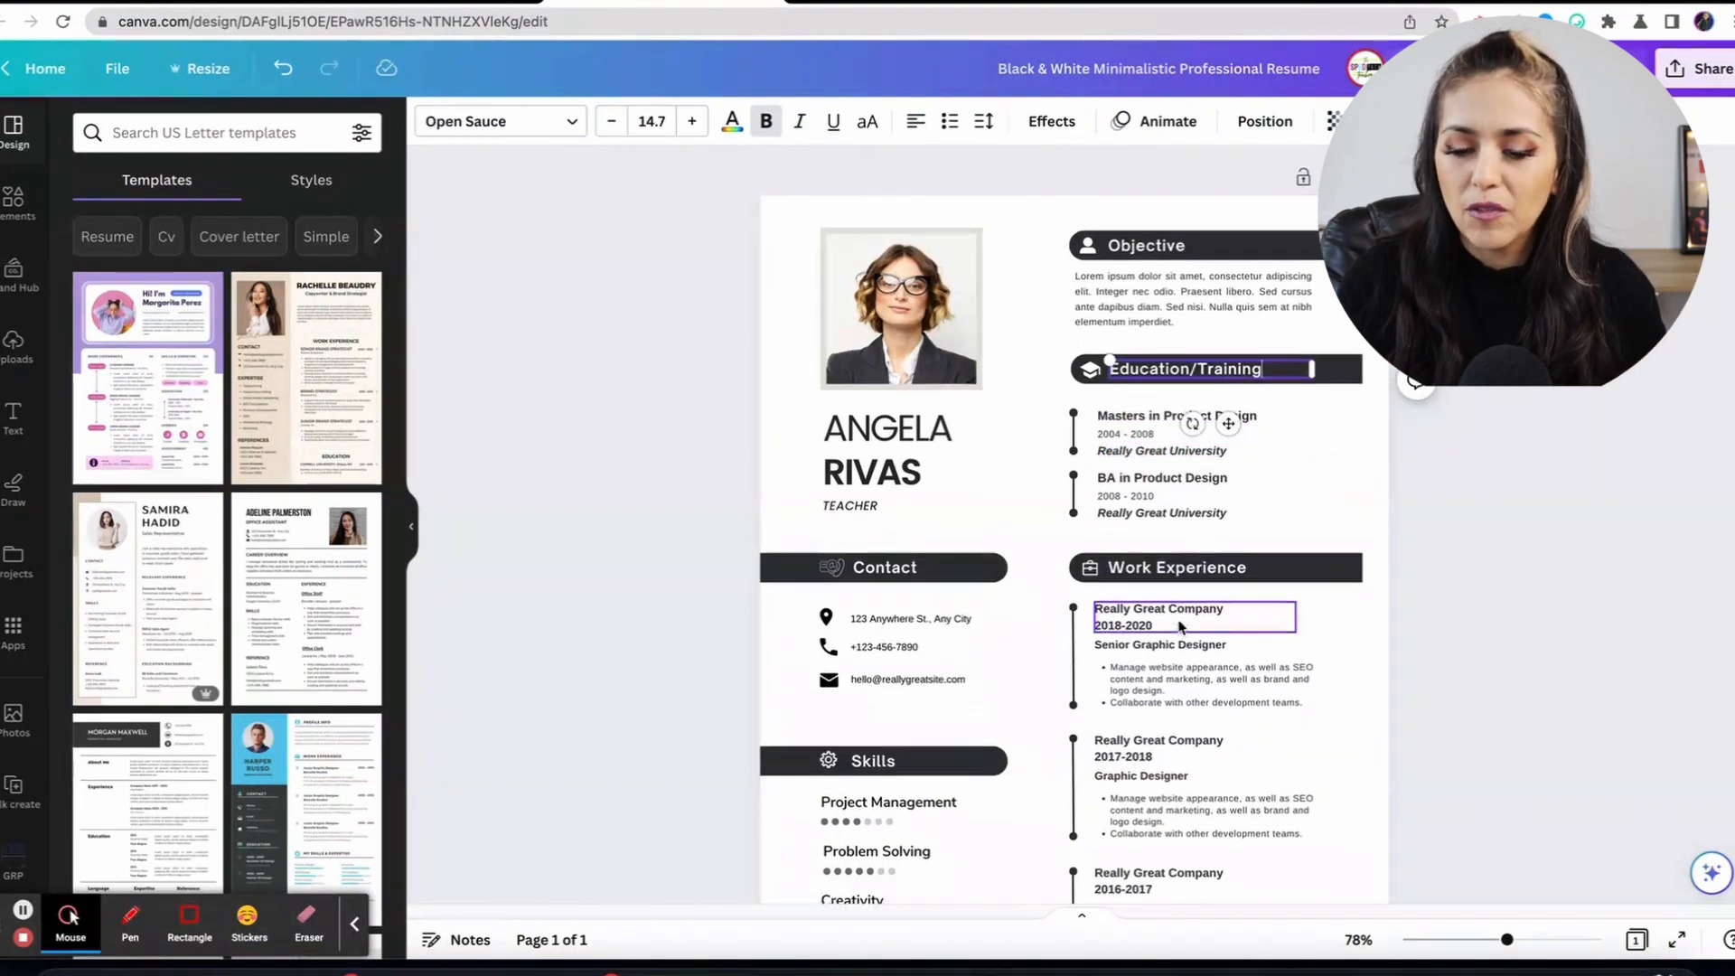
{"action": "scroll", "coordinate": [1180, 623], "scroll_direction": "down", "scroll_amount": 3}
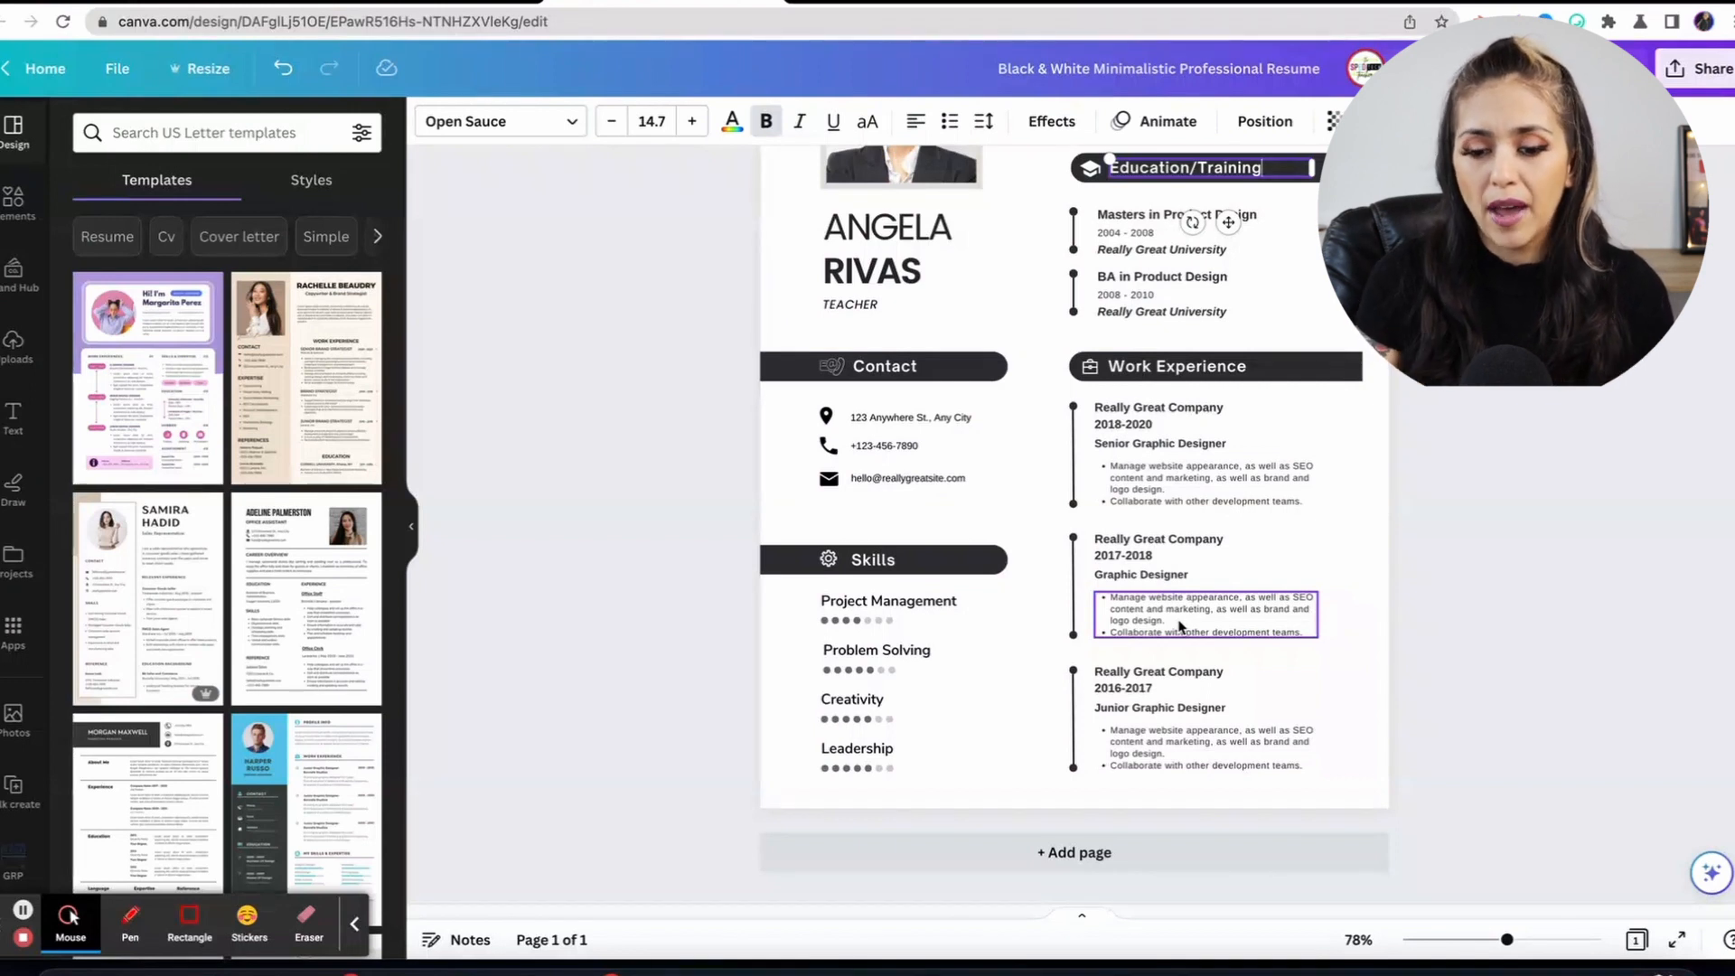
{"action": "double_click", "coordinate": [1207, 410]}
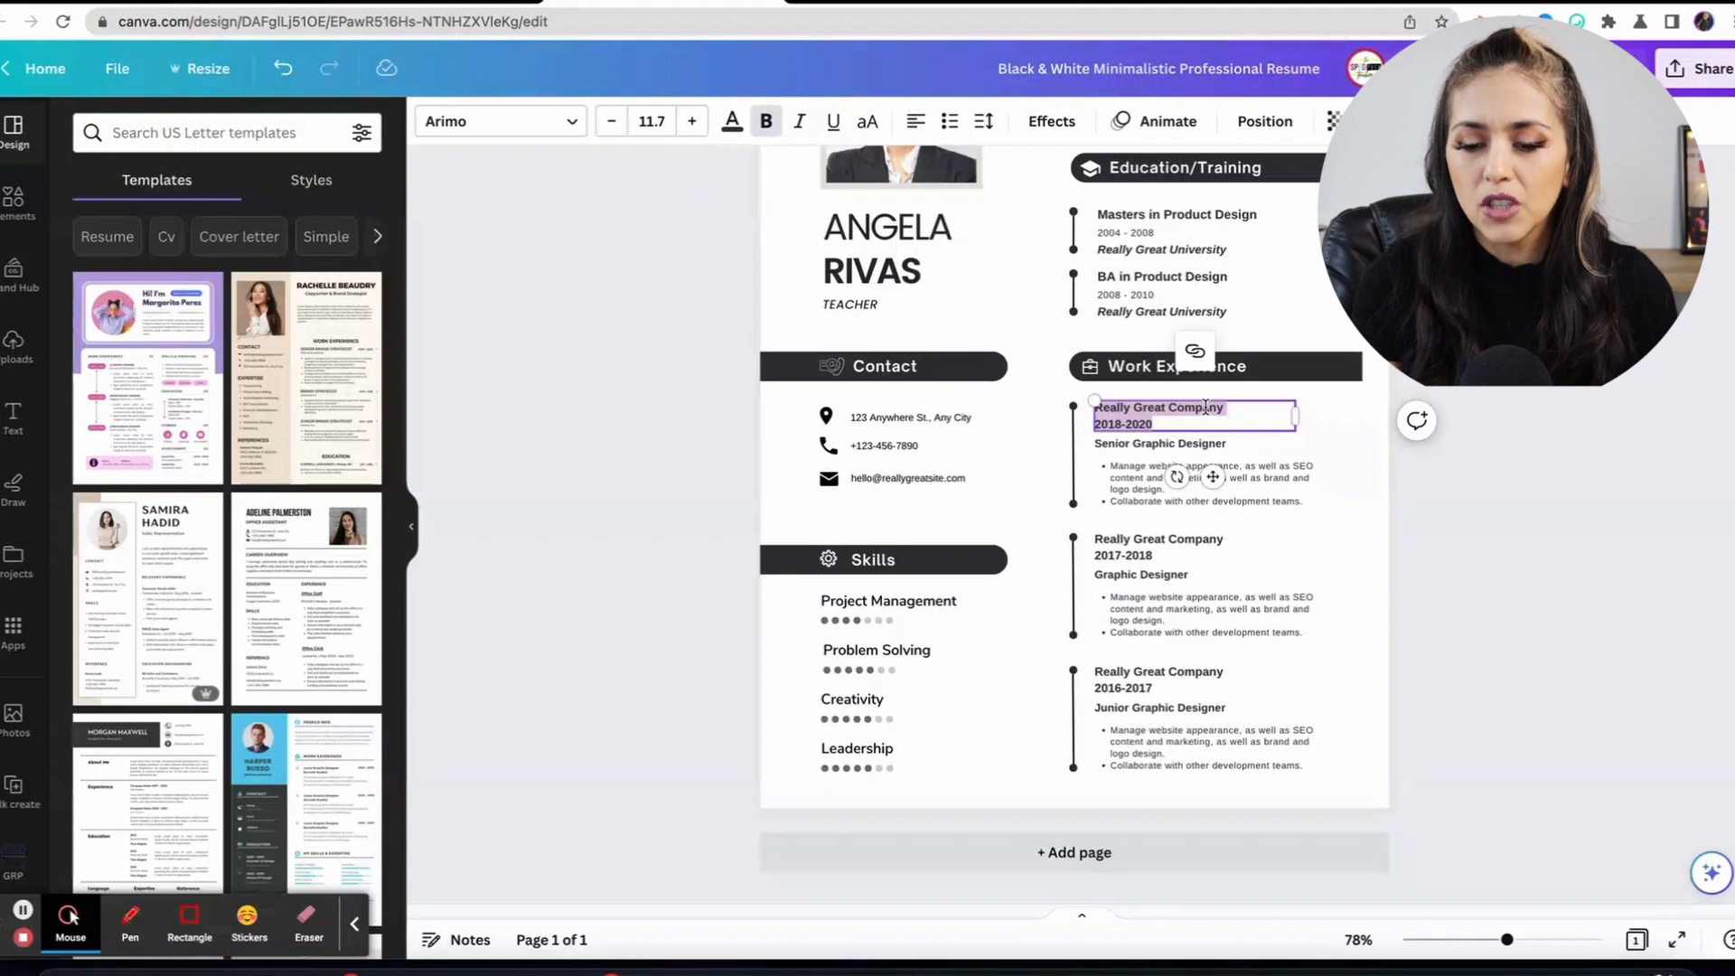
{"action": "double_click", "coordinate": [1205, 408]}
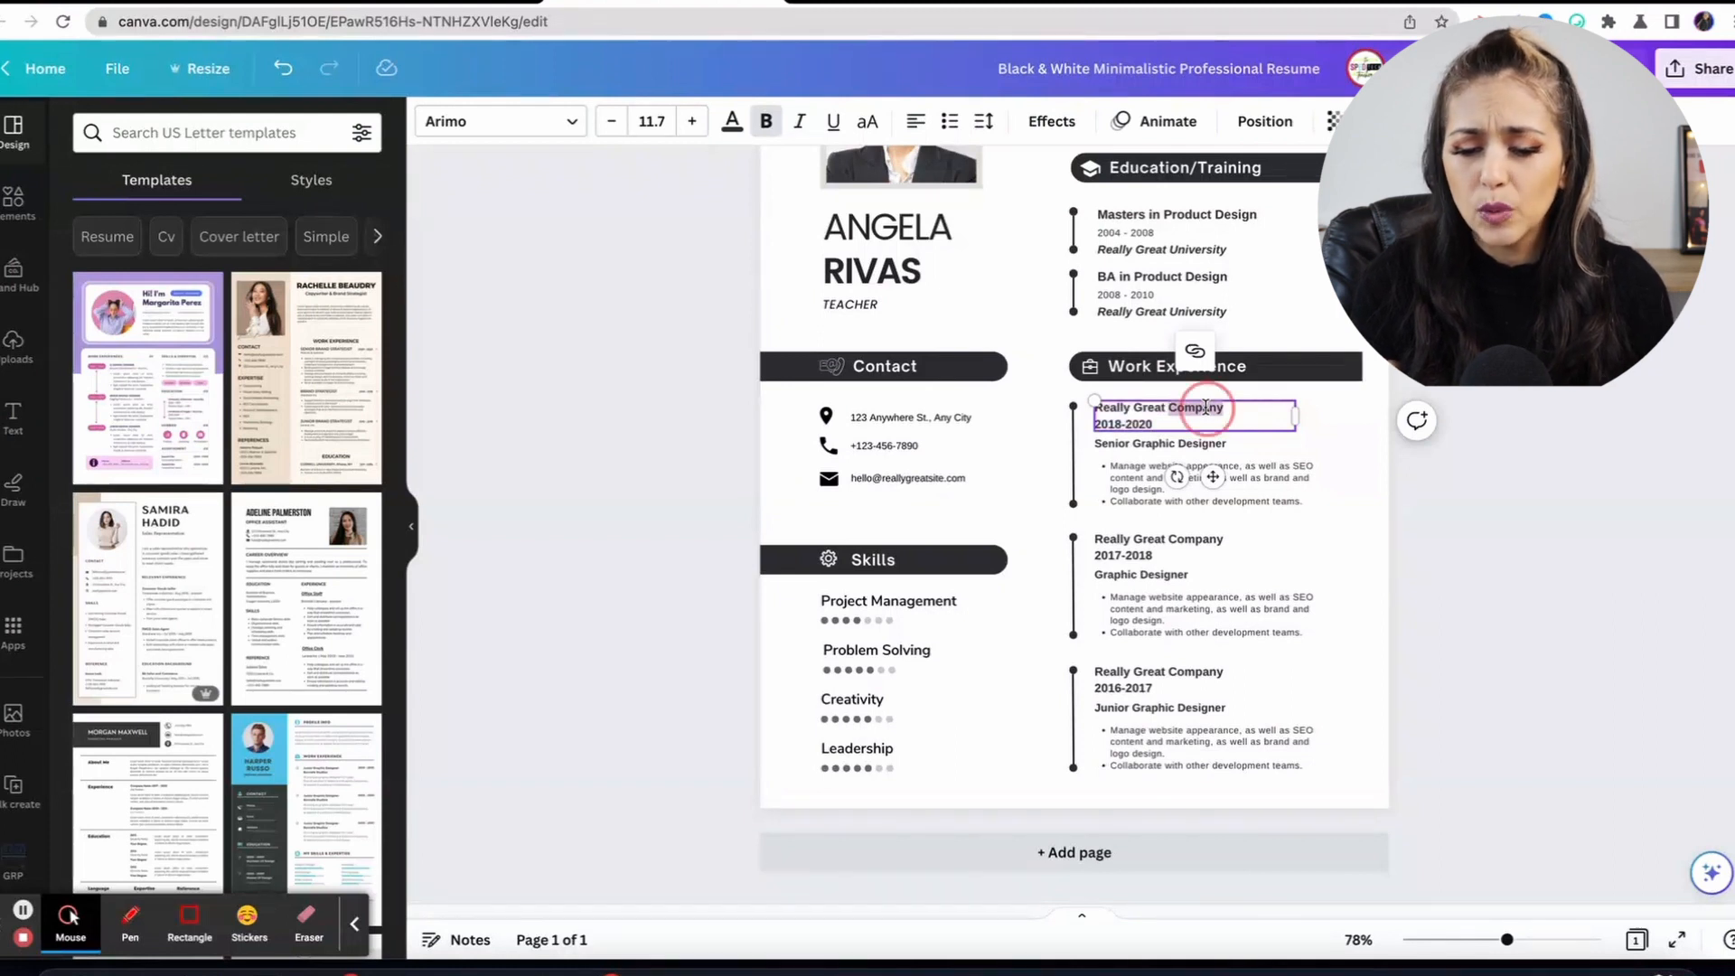
{"action": "triple_click", "coordinate": [1131, 414]}
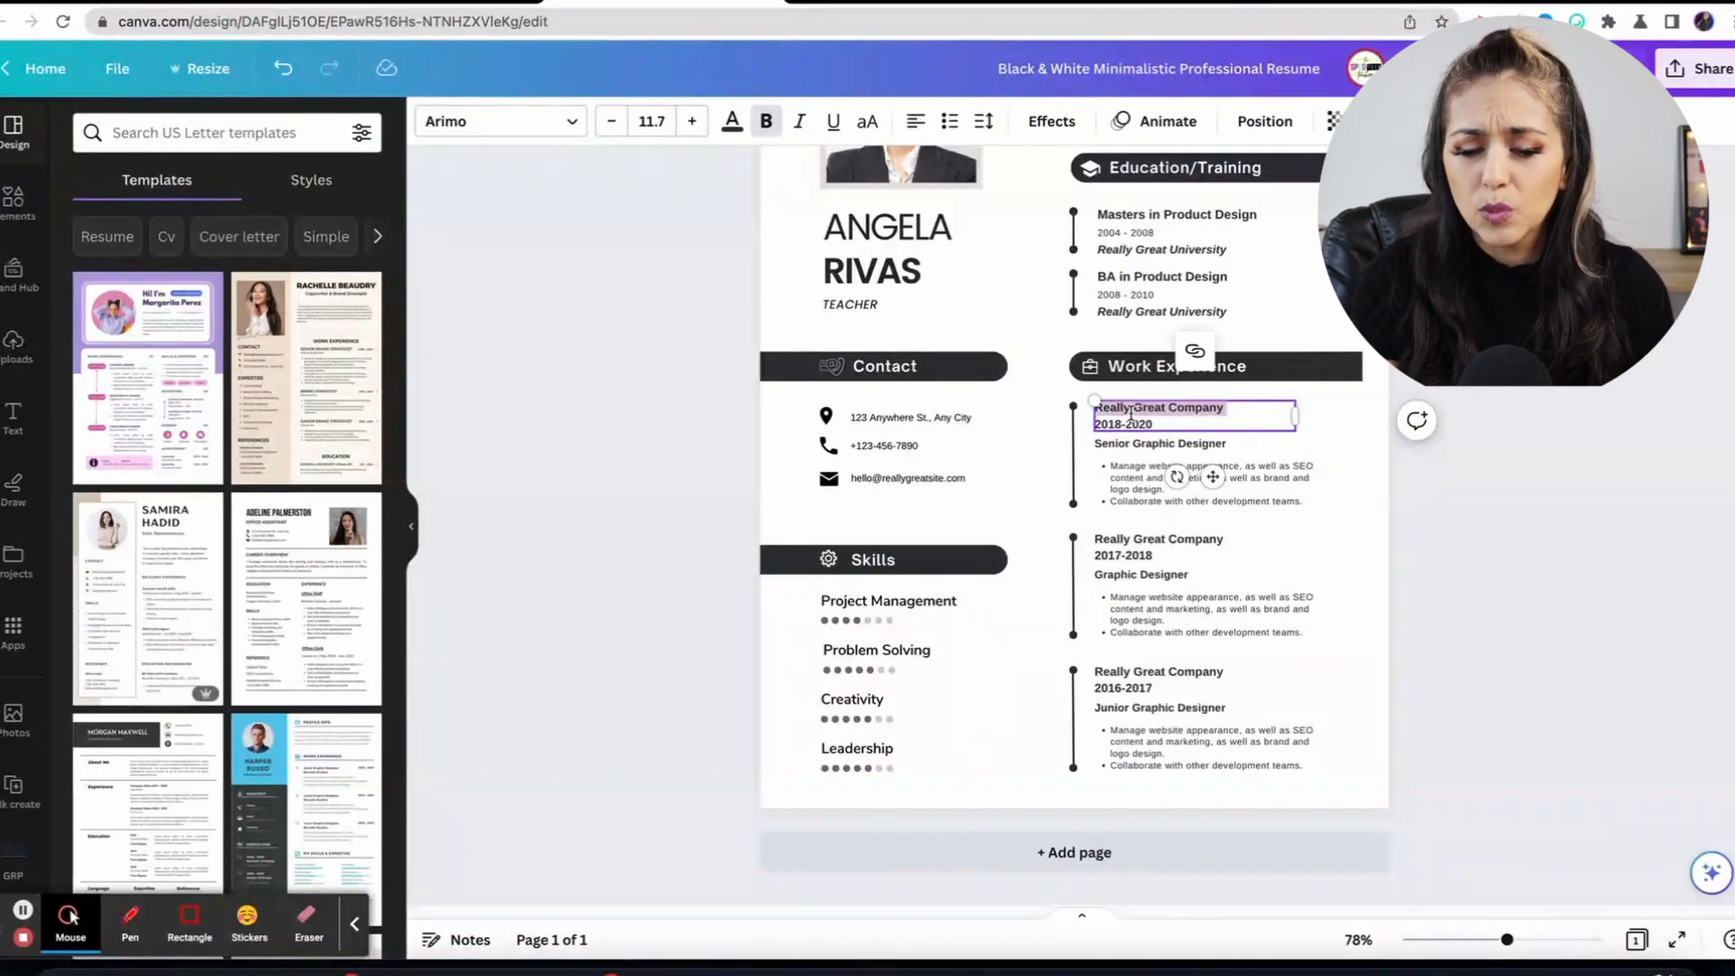
{"action": "left_click", "coordinate": [1124, 429]}
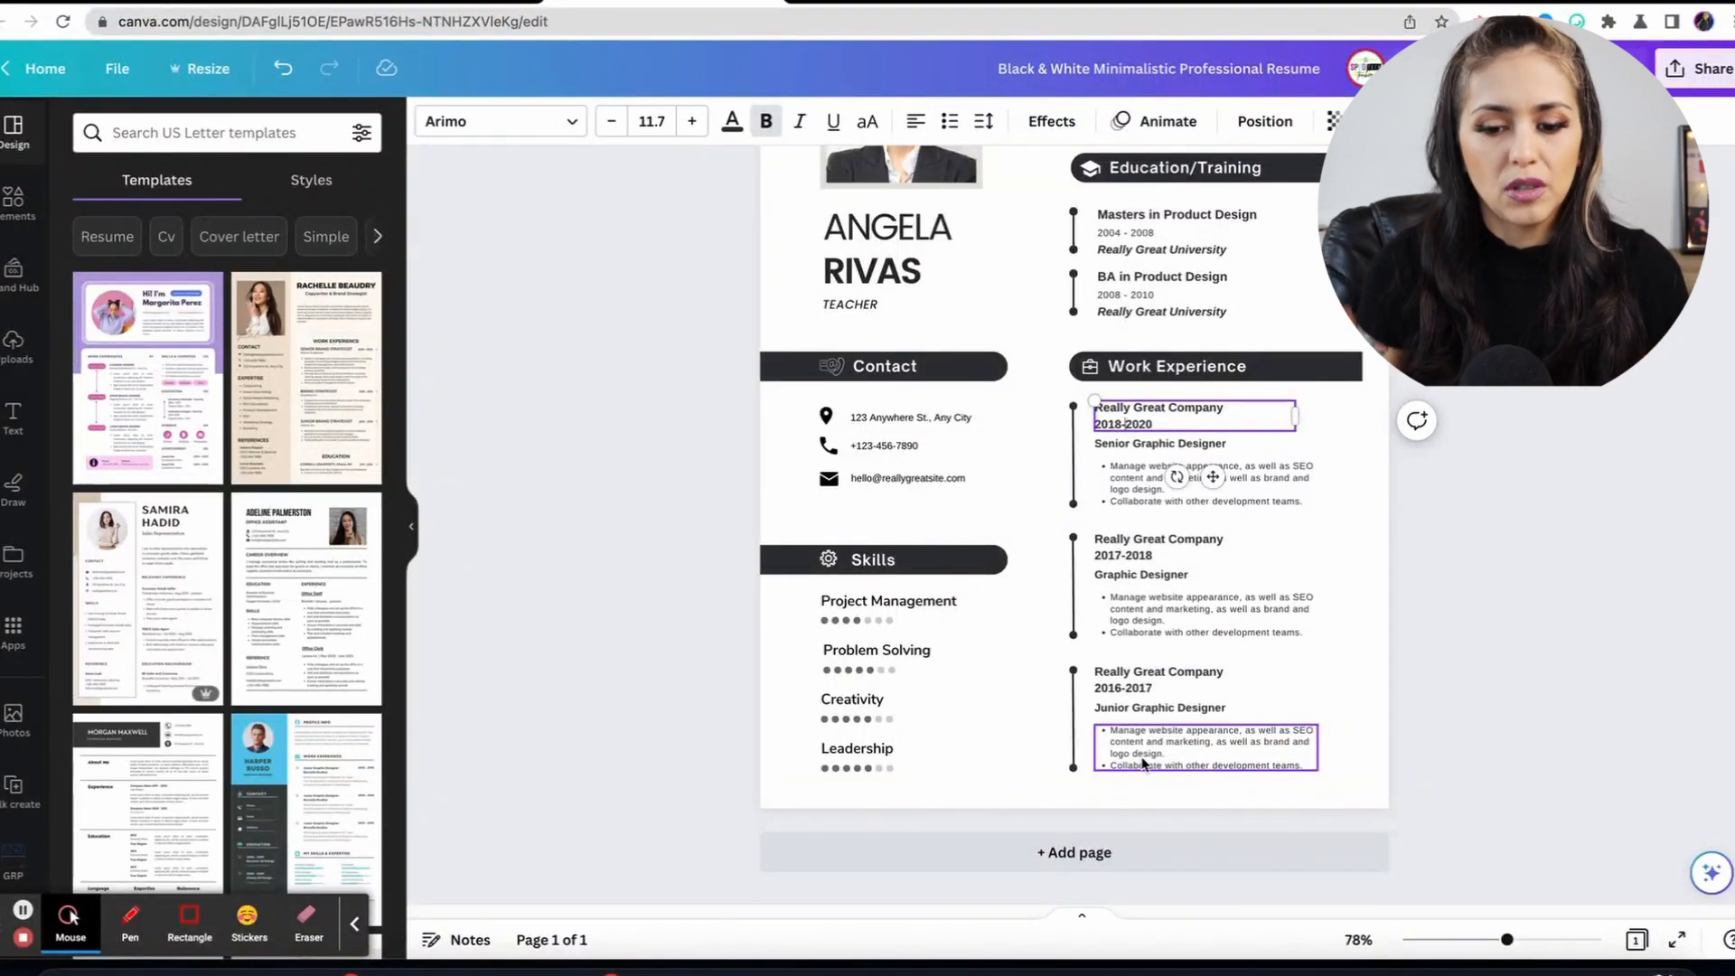
{"action": "scroll", "coordinate": [1143, 764], "scroll_direction": "up", "scroll_amount": 3}
{"action": "left_click", "coordinate": [962, 335]}
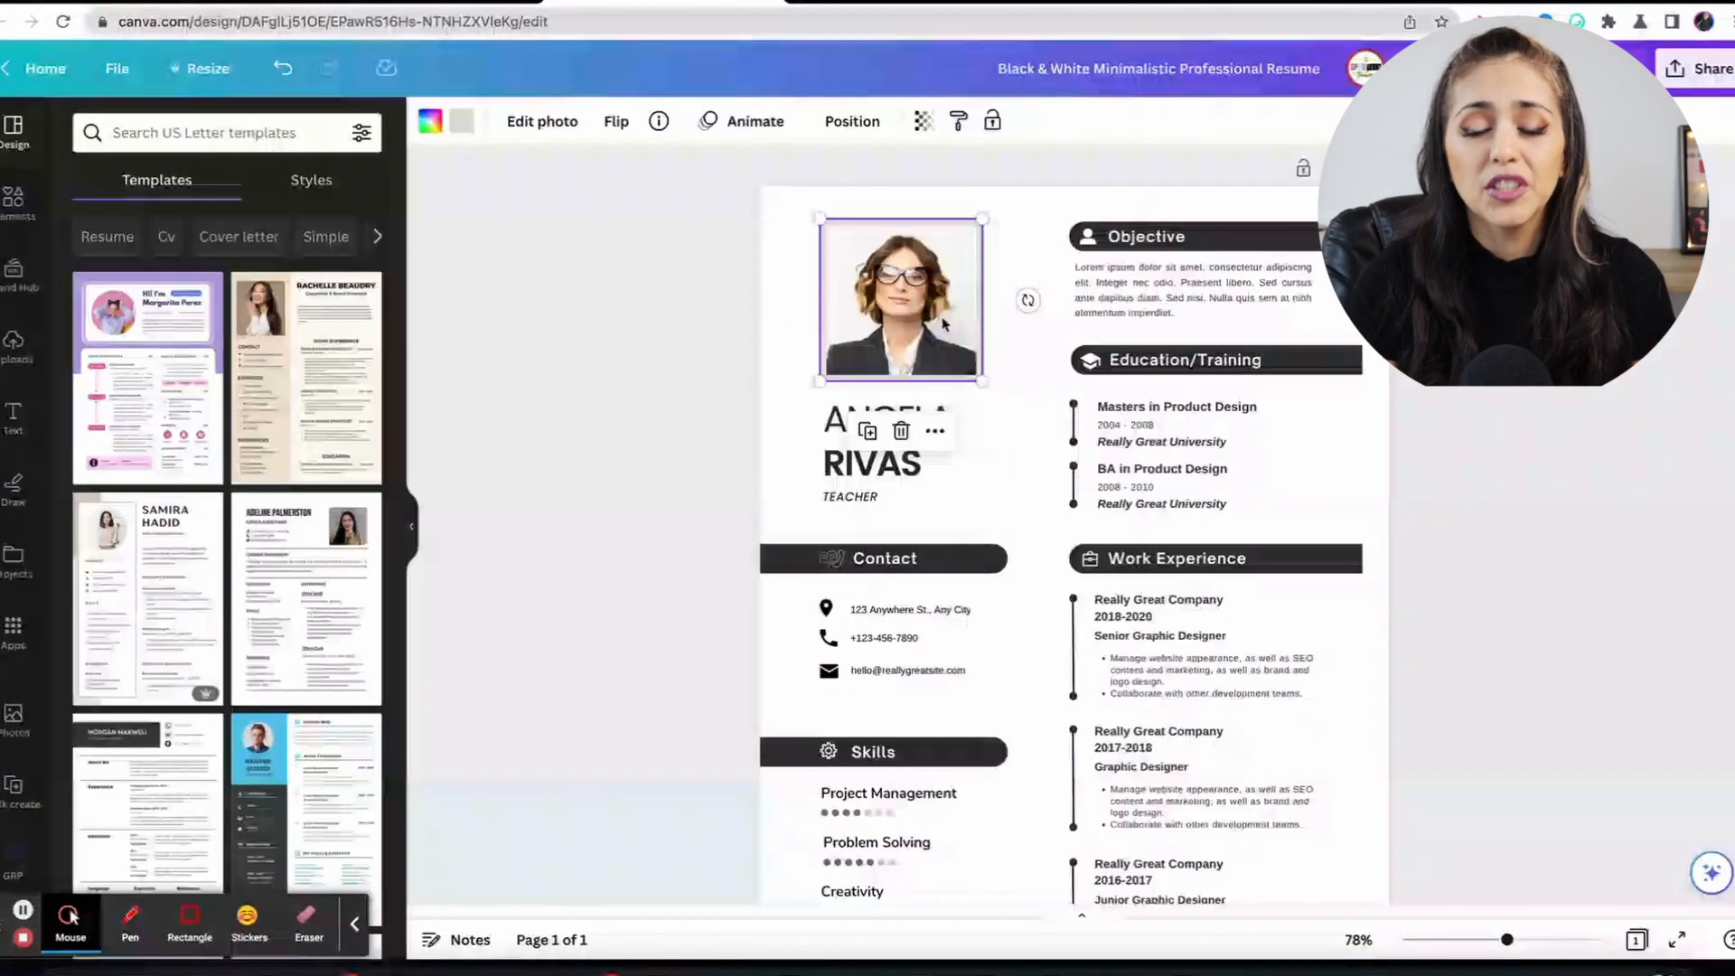
Delete the sample headshot from the profile photo frame.
{"action": "left_click", "coordinate": [1007, 368]}
{"action": "left_click", "coordinate": [920, 308]}
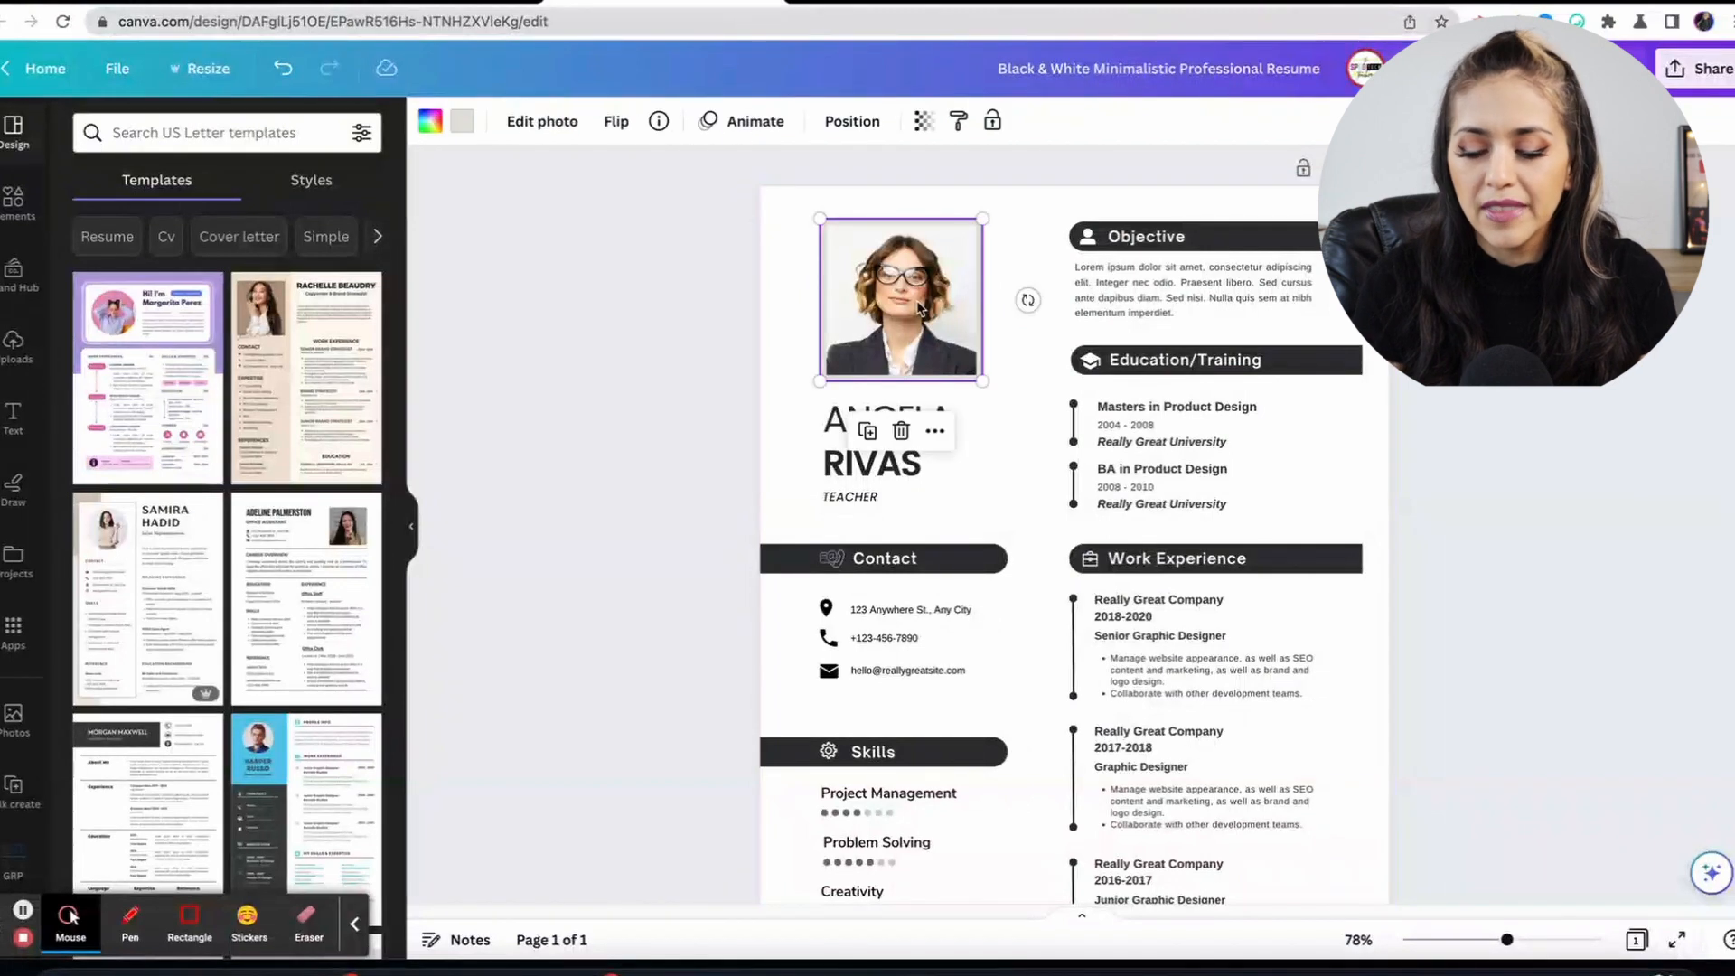
{"action": "key", "text": "Delete"}
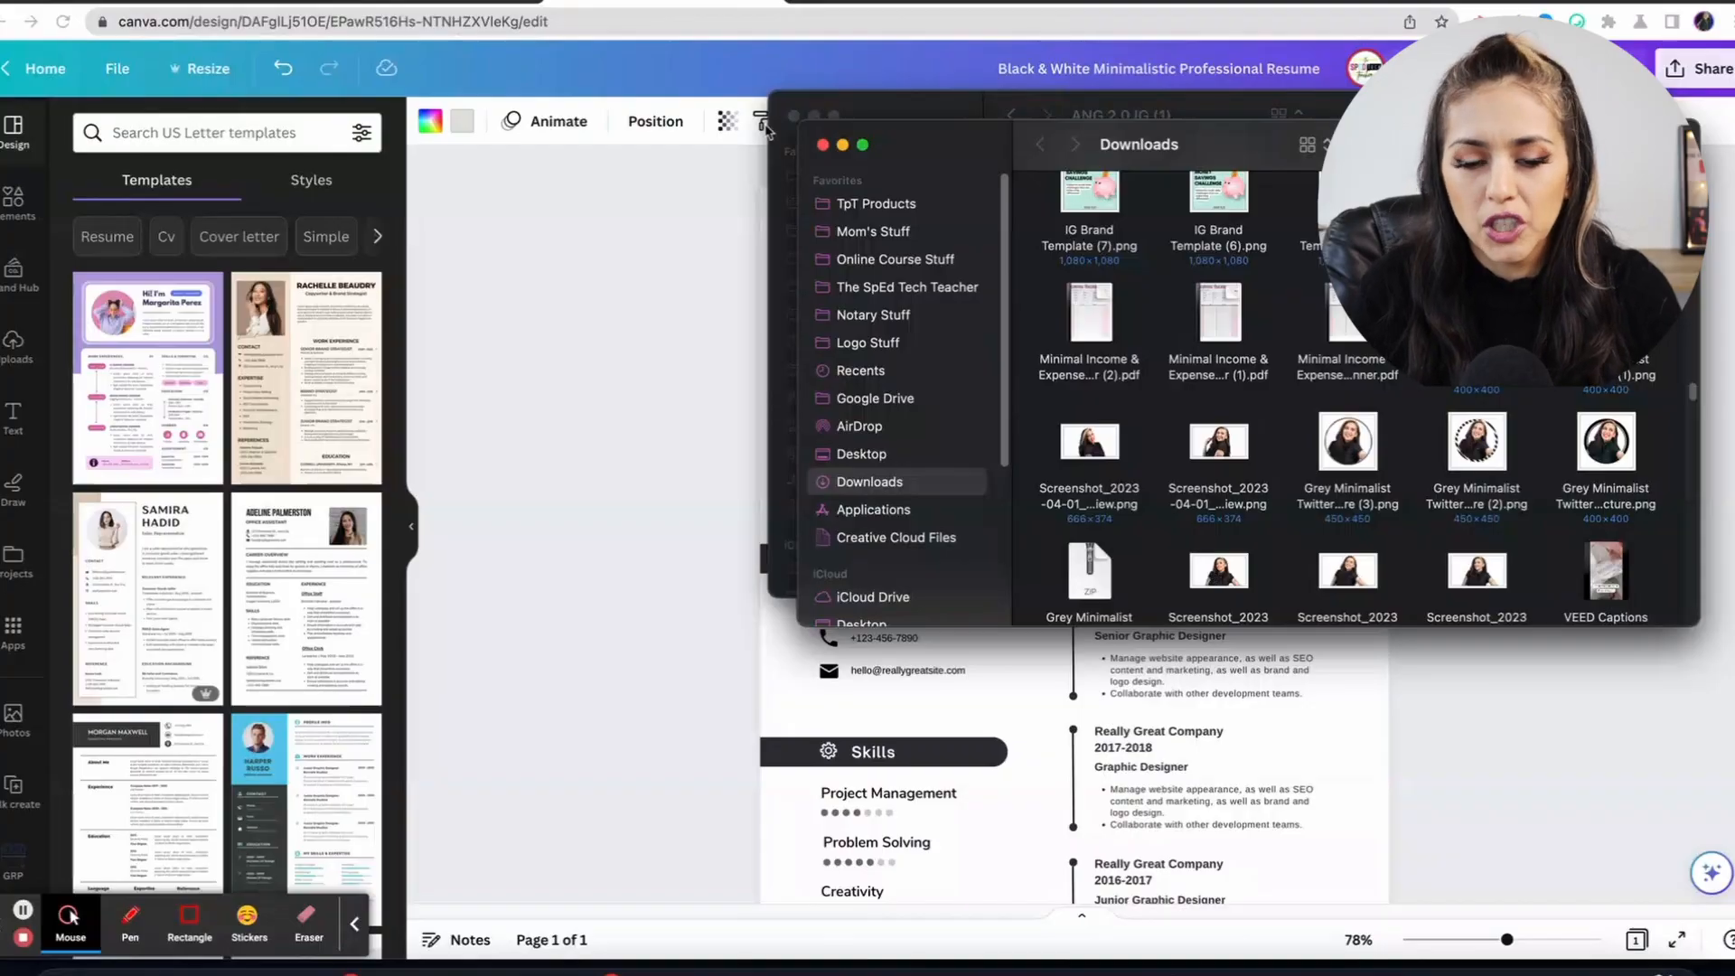
Upload a portrait screenshot from Downloads and drop it into the photo frame.
{"action": "left_click", "coordinate": [792, 118]}
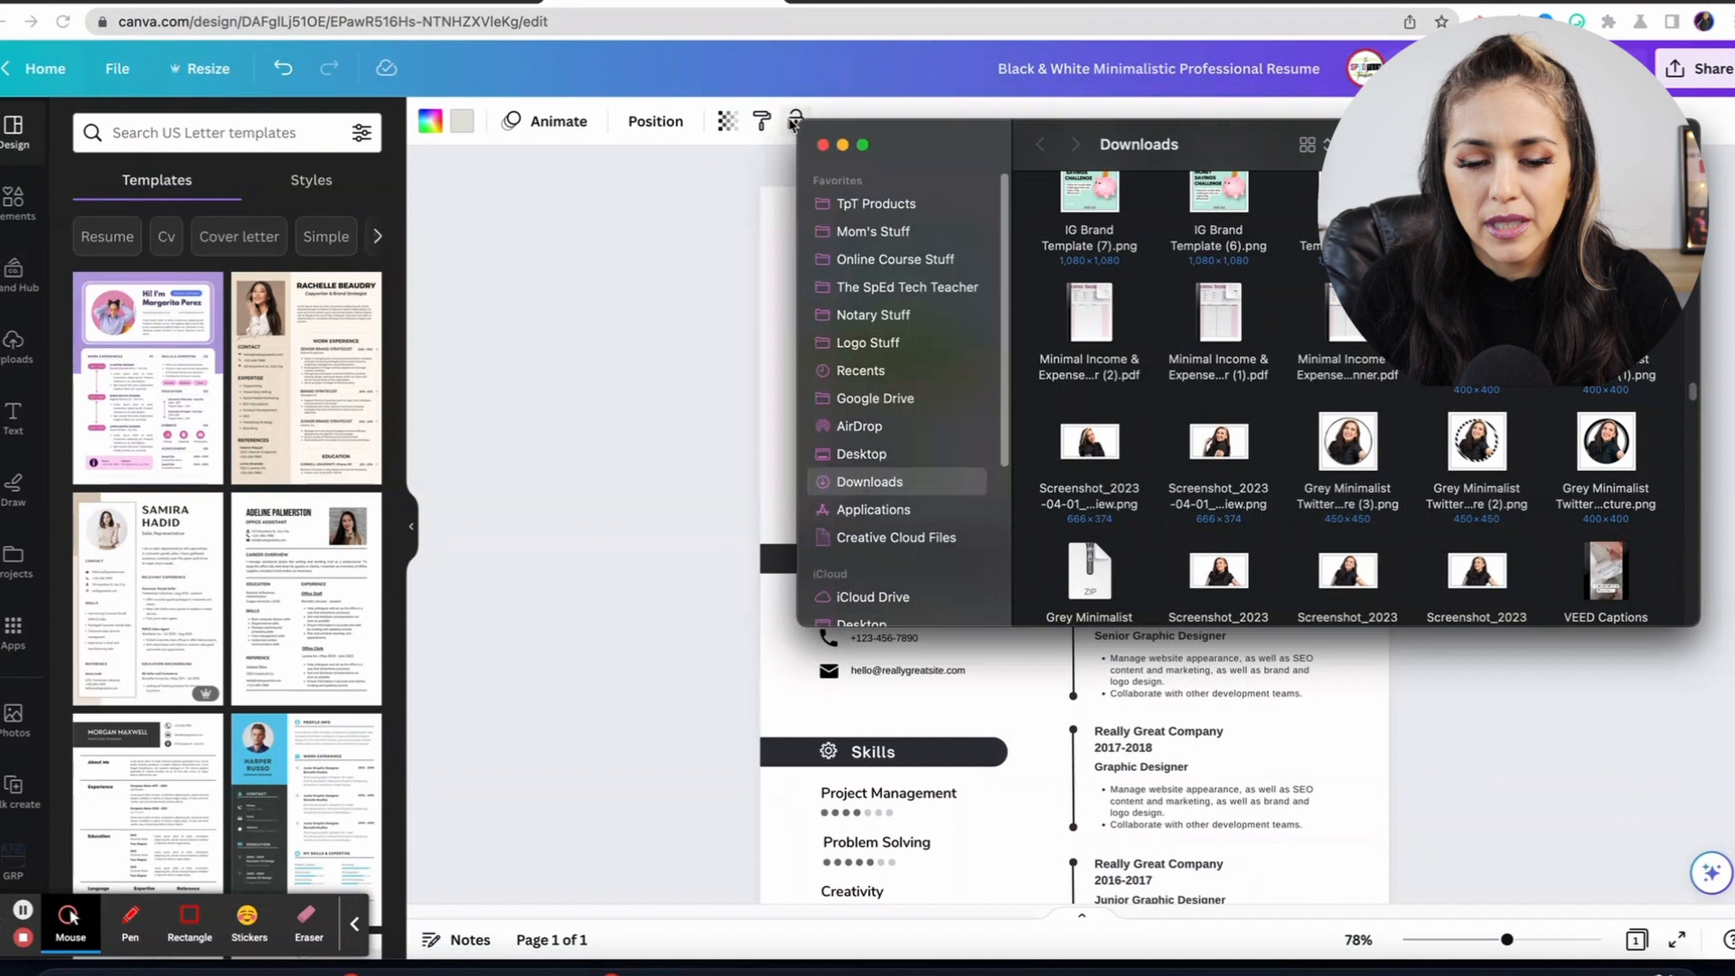
{"action": "left_click_drag", "start_coordinate": [1348, 570], "coordinate": [1013, 702]}
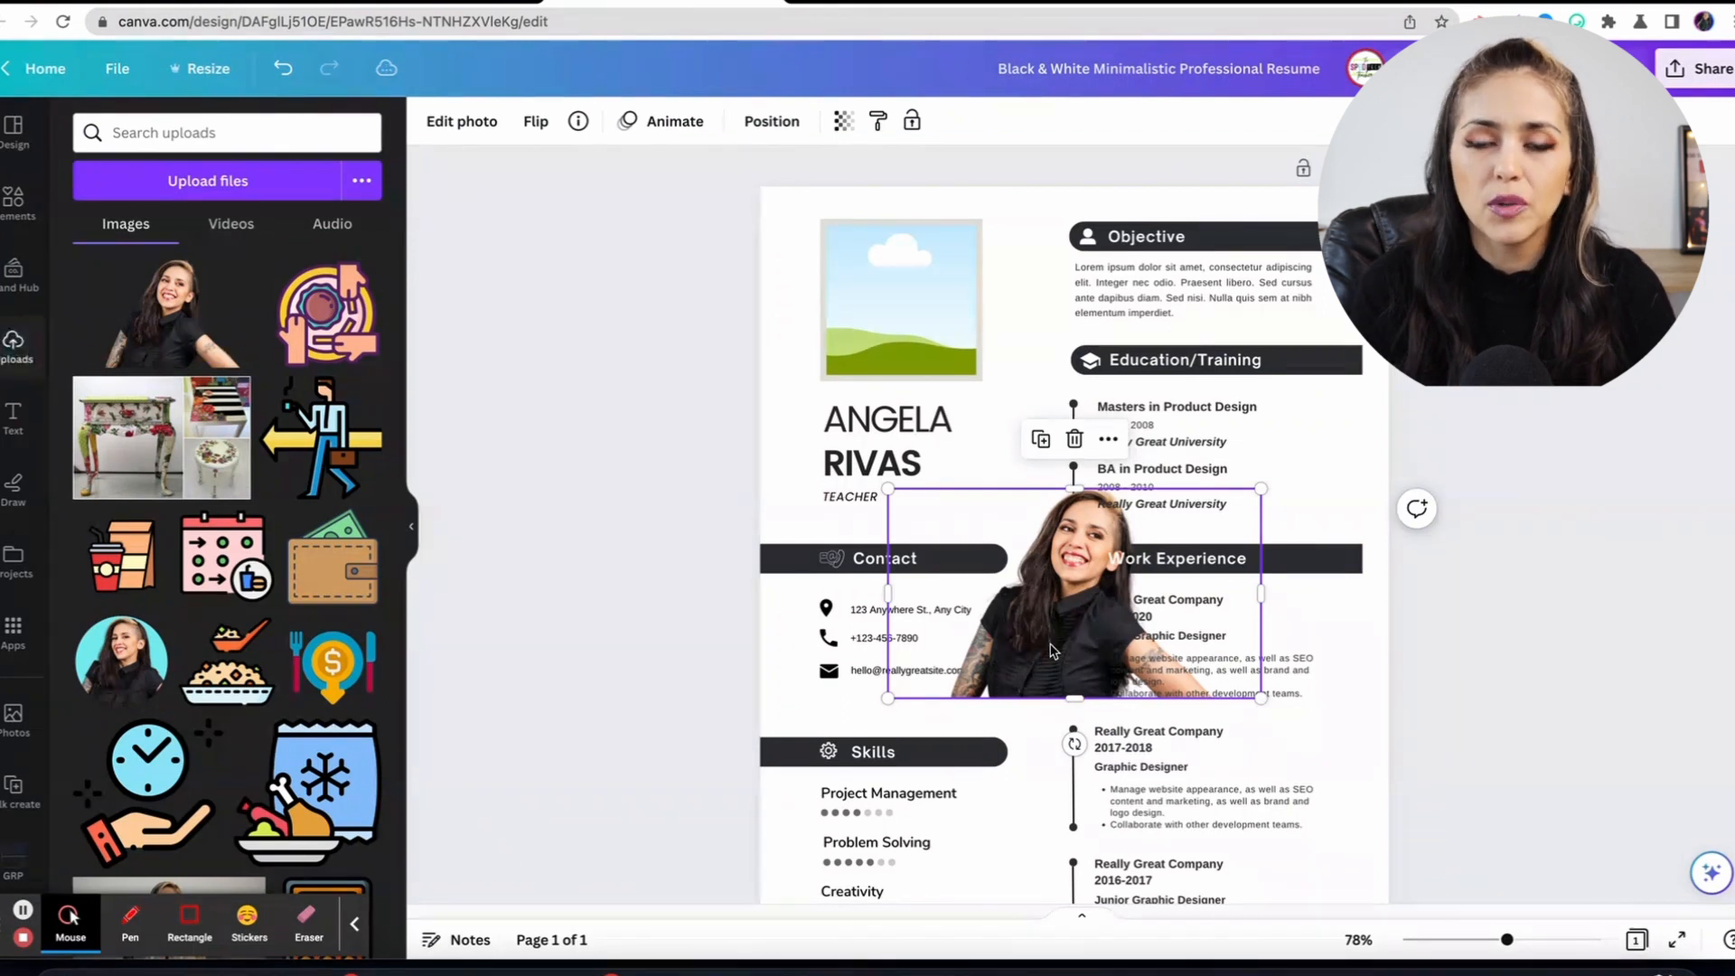
{"action": "left_click_drag", "start_coordinate": [1051, 648], "coordinate": [896, 372]}
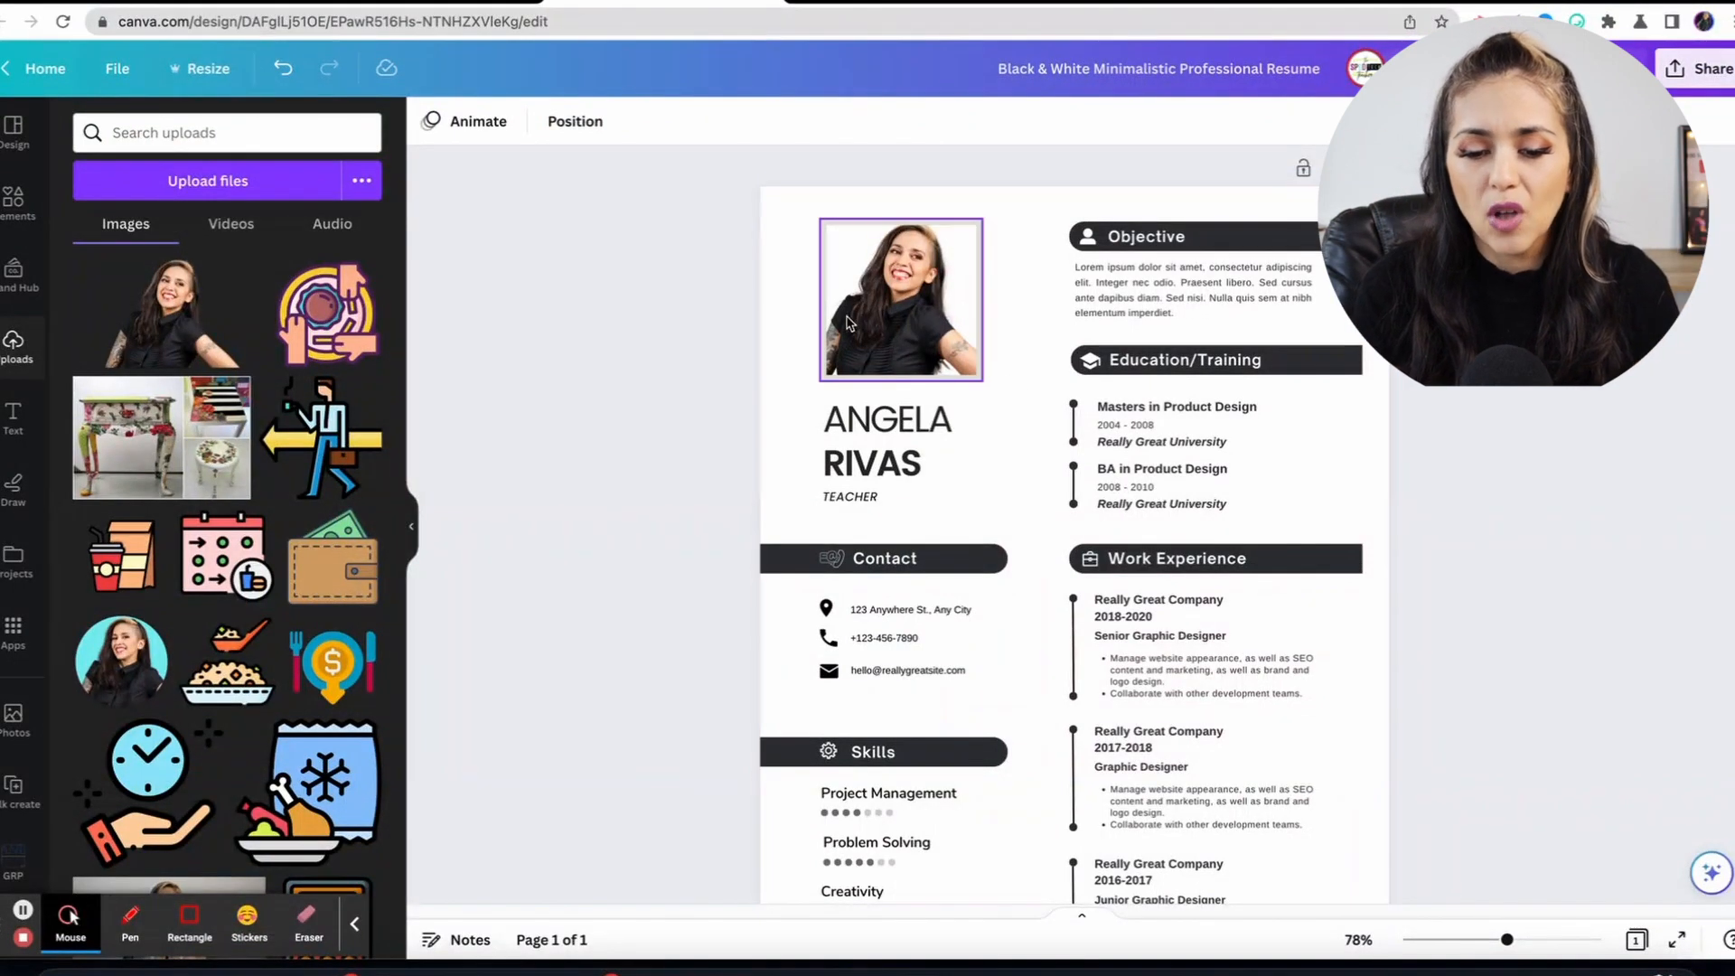
{"action": "double_click", "coordinate": [926, 312]}
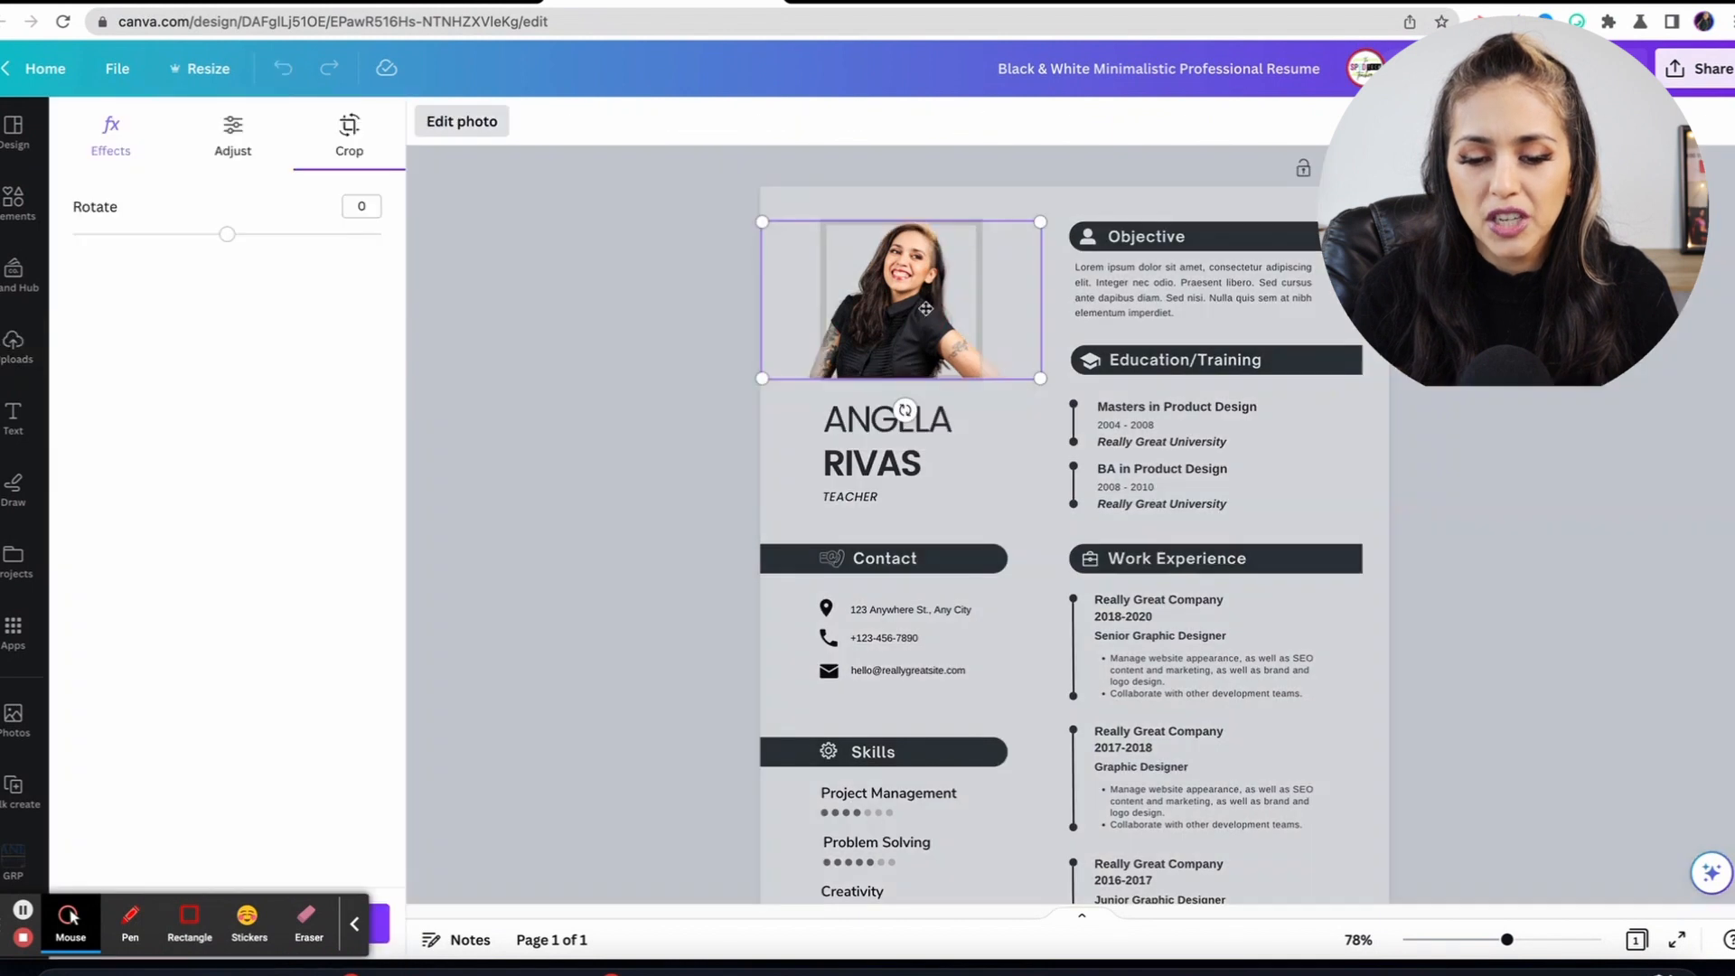
Shift the portrait slightly down within its frame so she is centred, then finish cropping.
{"action": "mouse_move", "coordinate": [927, 309]}
{"action": "left_mouse_down"}
{"action": "mouse_move", "coordinate": [943, 320]}
{"action": "mouse_move", "coordinate": [924, 319]}
{"action": "left_mouse_up"}
{"action": "left_click", "coordinate": [1023, 436]}
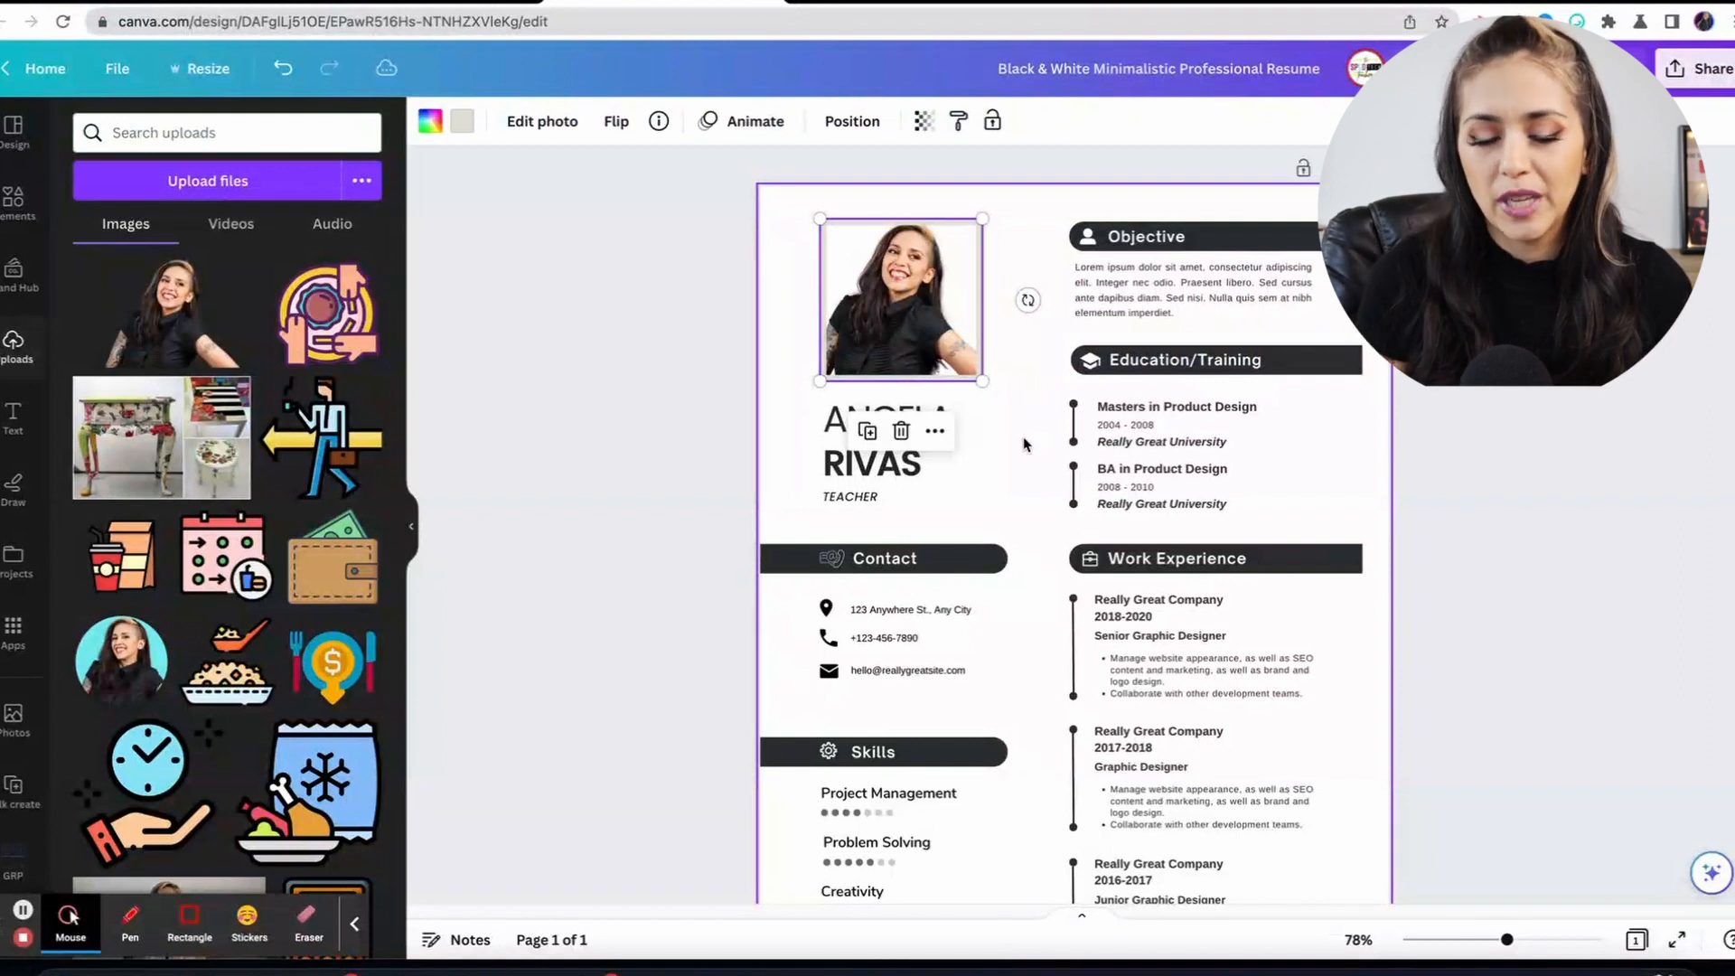
{"action": "left_click", "coordinate": [1367, 438]}
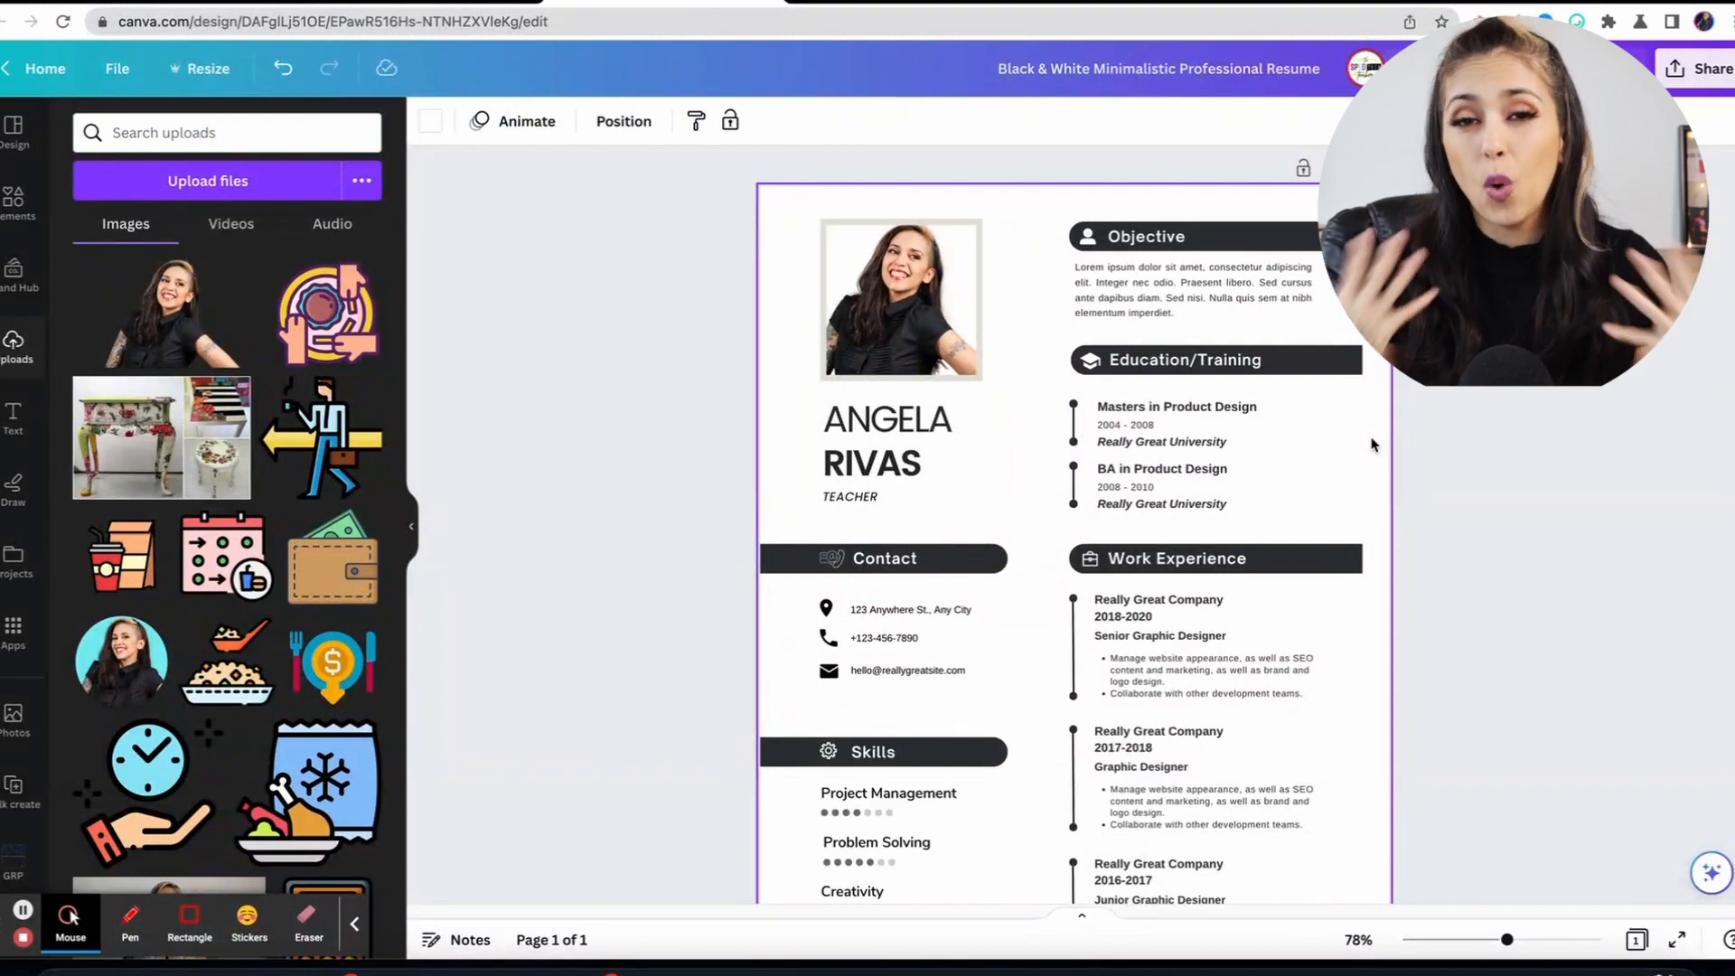
Delete the portrait photo together with its frame.
{"action": "left_click", "coordinate": [875, 264]}
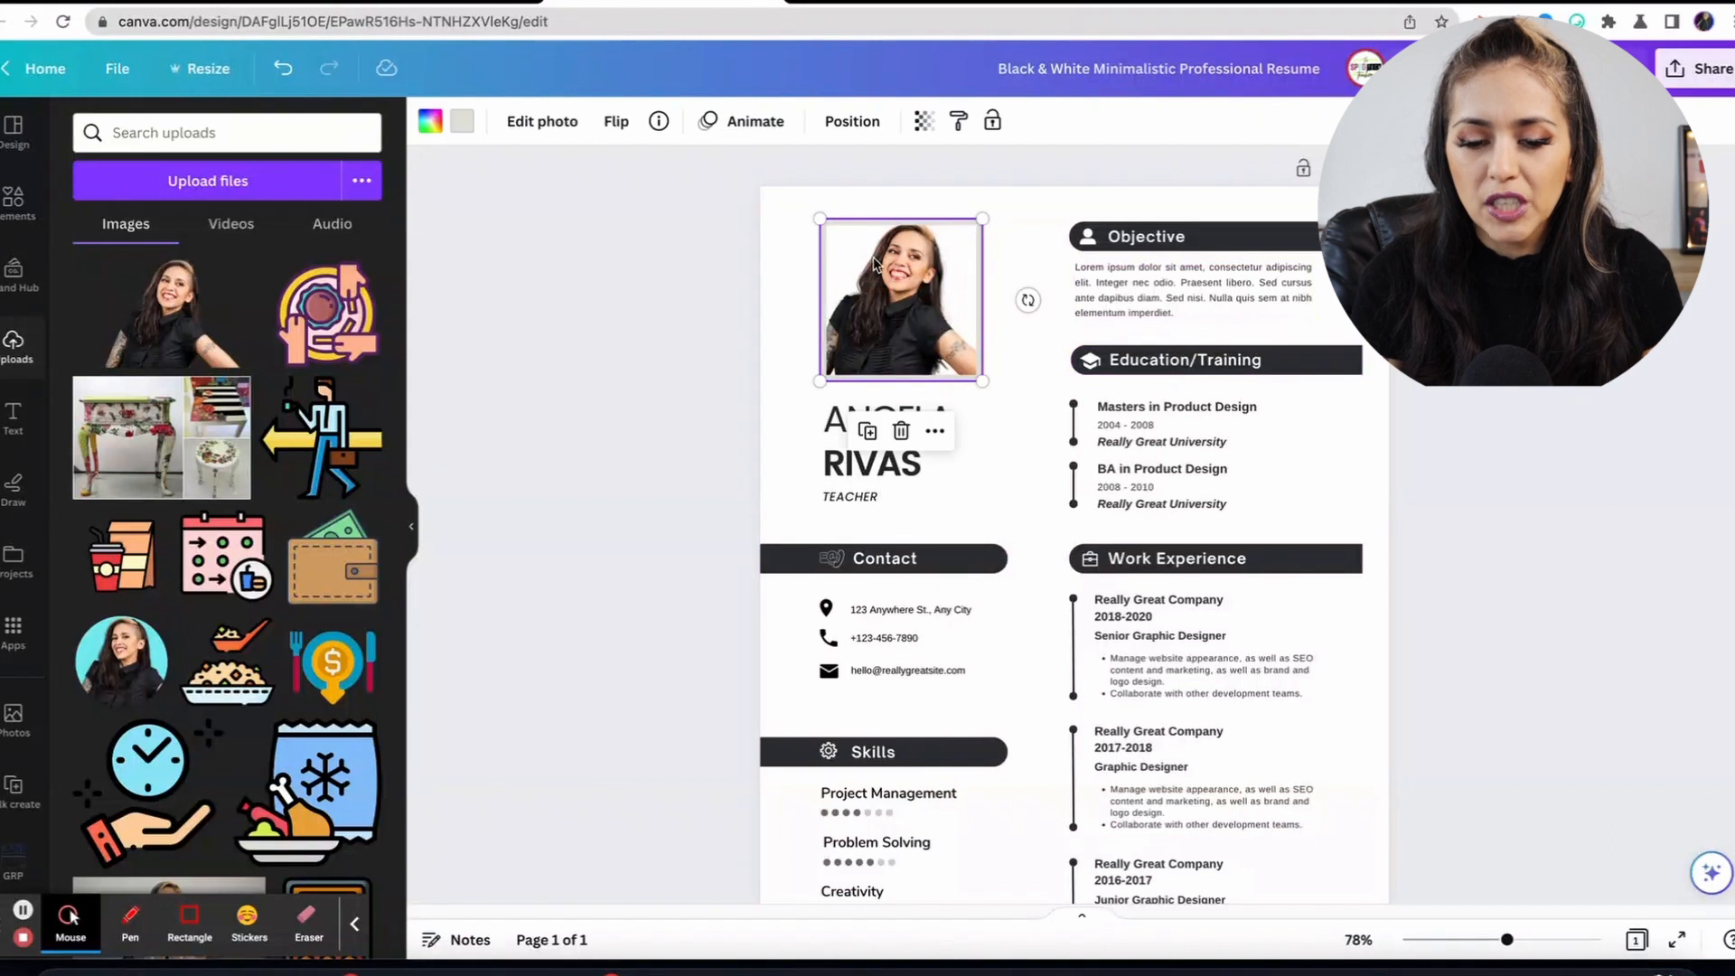
{"action": "left_click", "coordinate": [902, 430]}
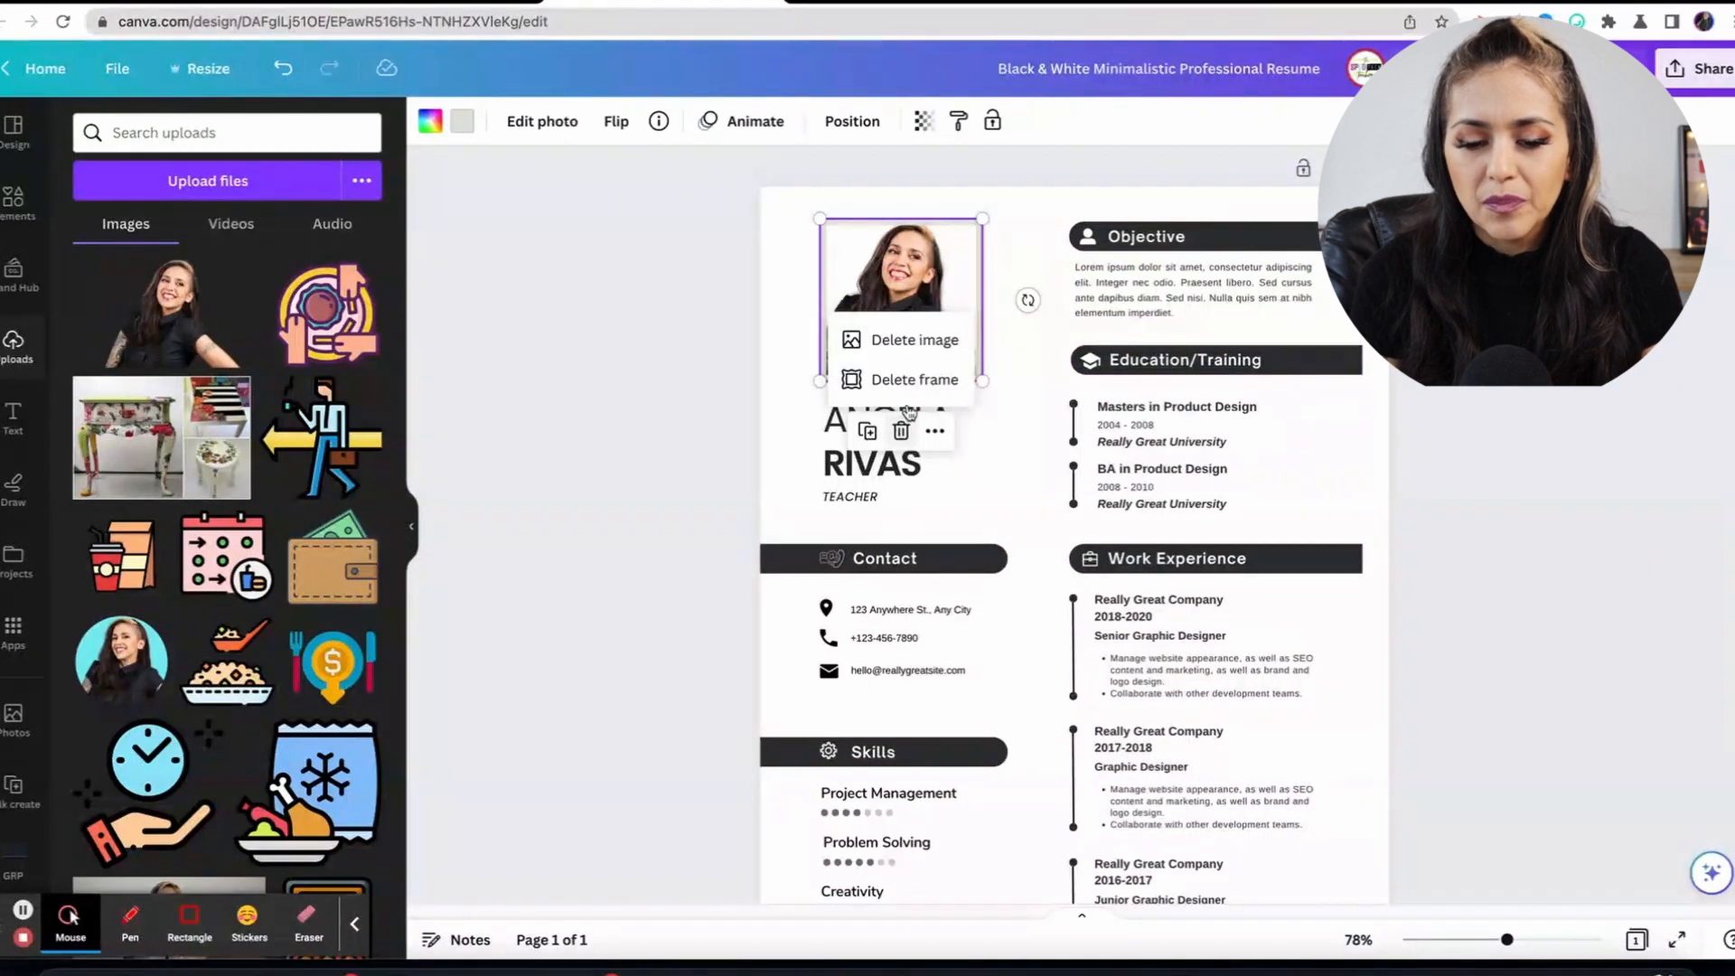
{"action": "left_click", "coordinate": [920, 380]}
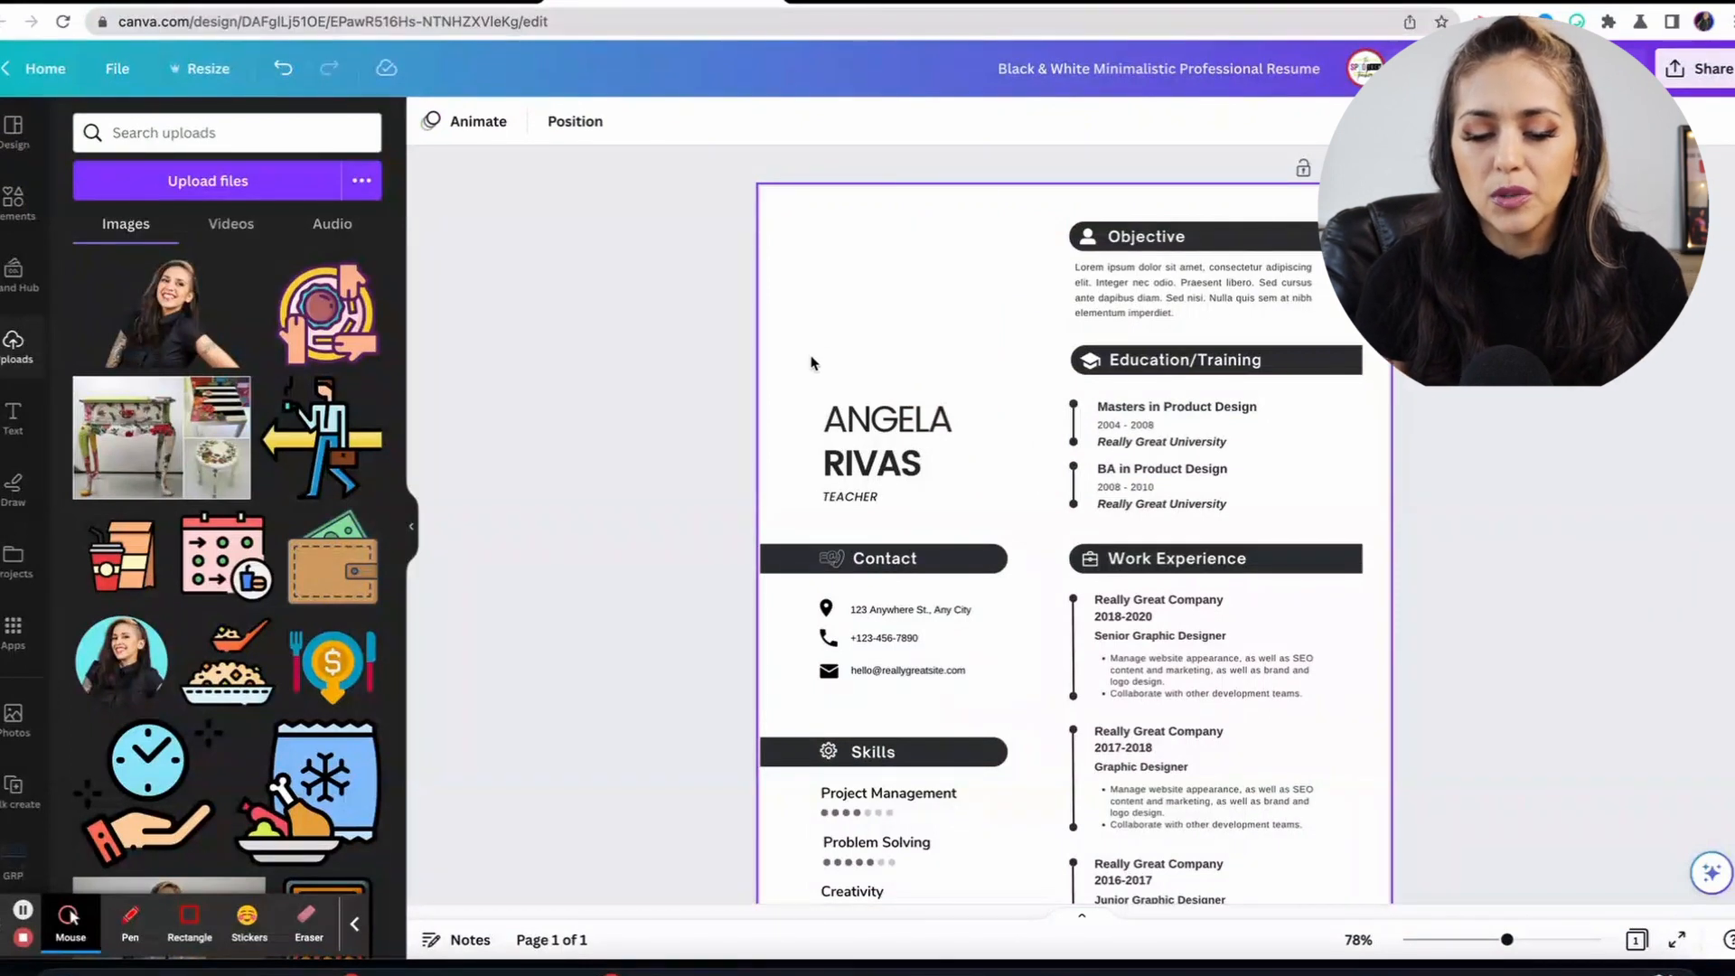
Move the name and TEACHER title block up to the top of the page.
{"action": "left_click_drag", "start_coordinate": [795, 371], "coordinate": [895, 506]}
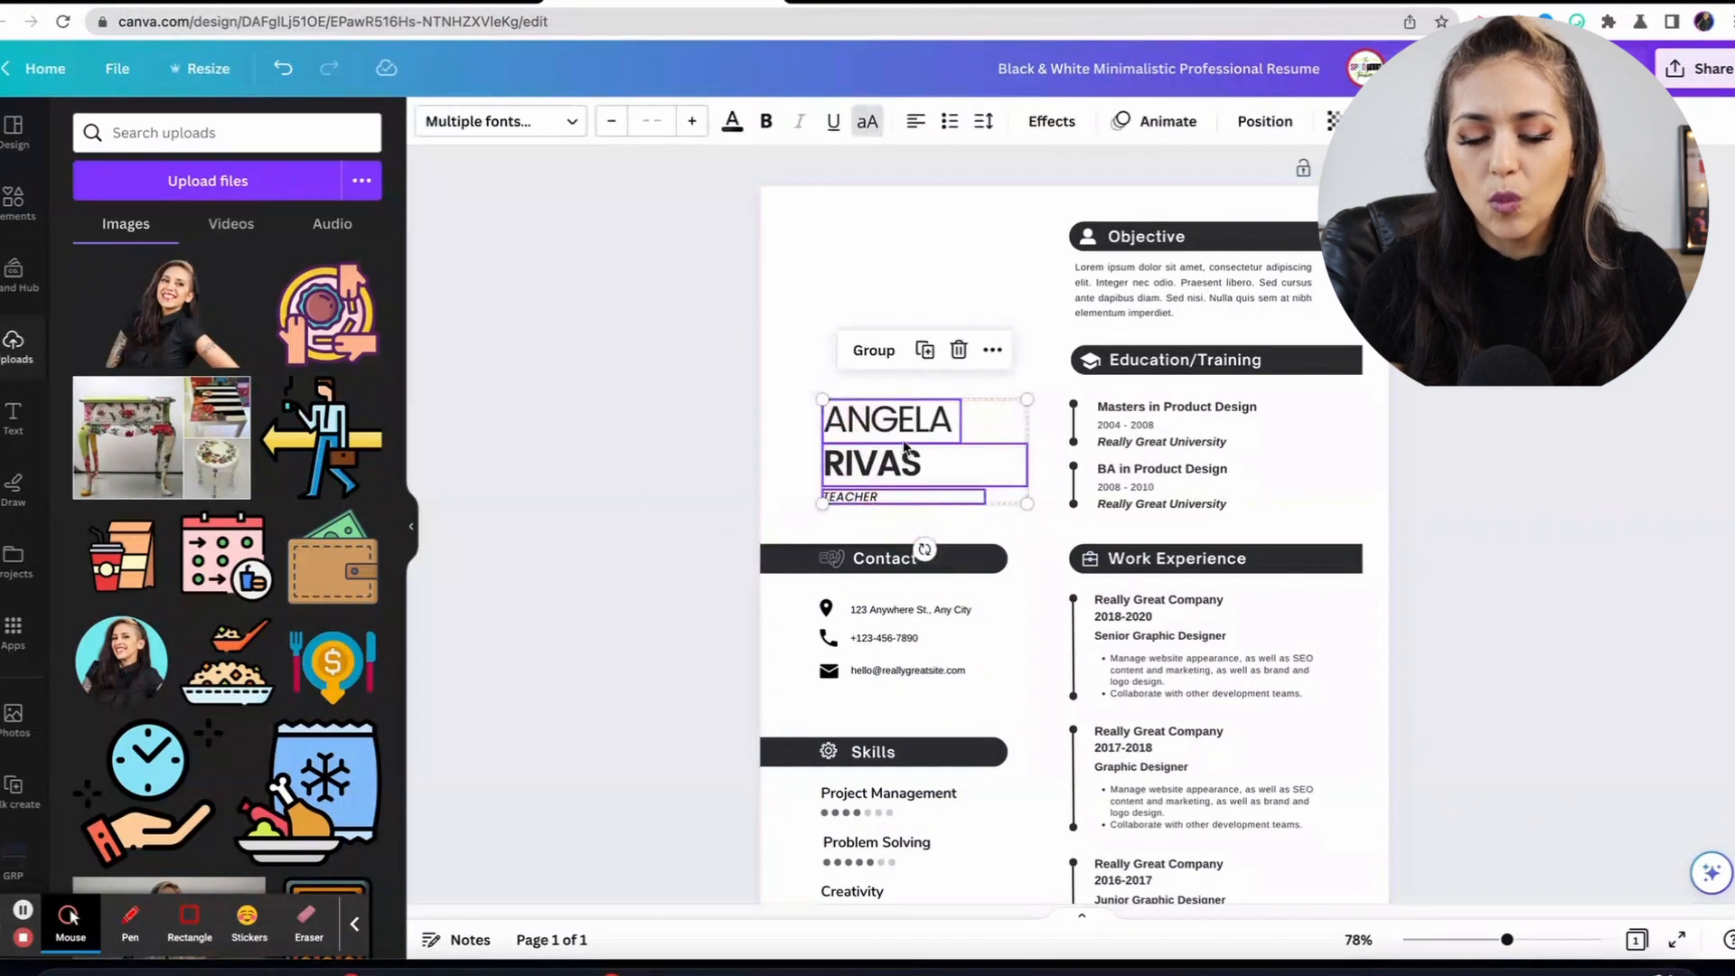
{"action": "left_click_drag", "start_coordinate": [904, 445], "coordinate": [903, 273]}
{"action": "left_click", "coordinate": [929, 426]}
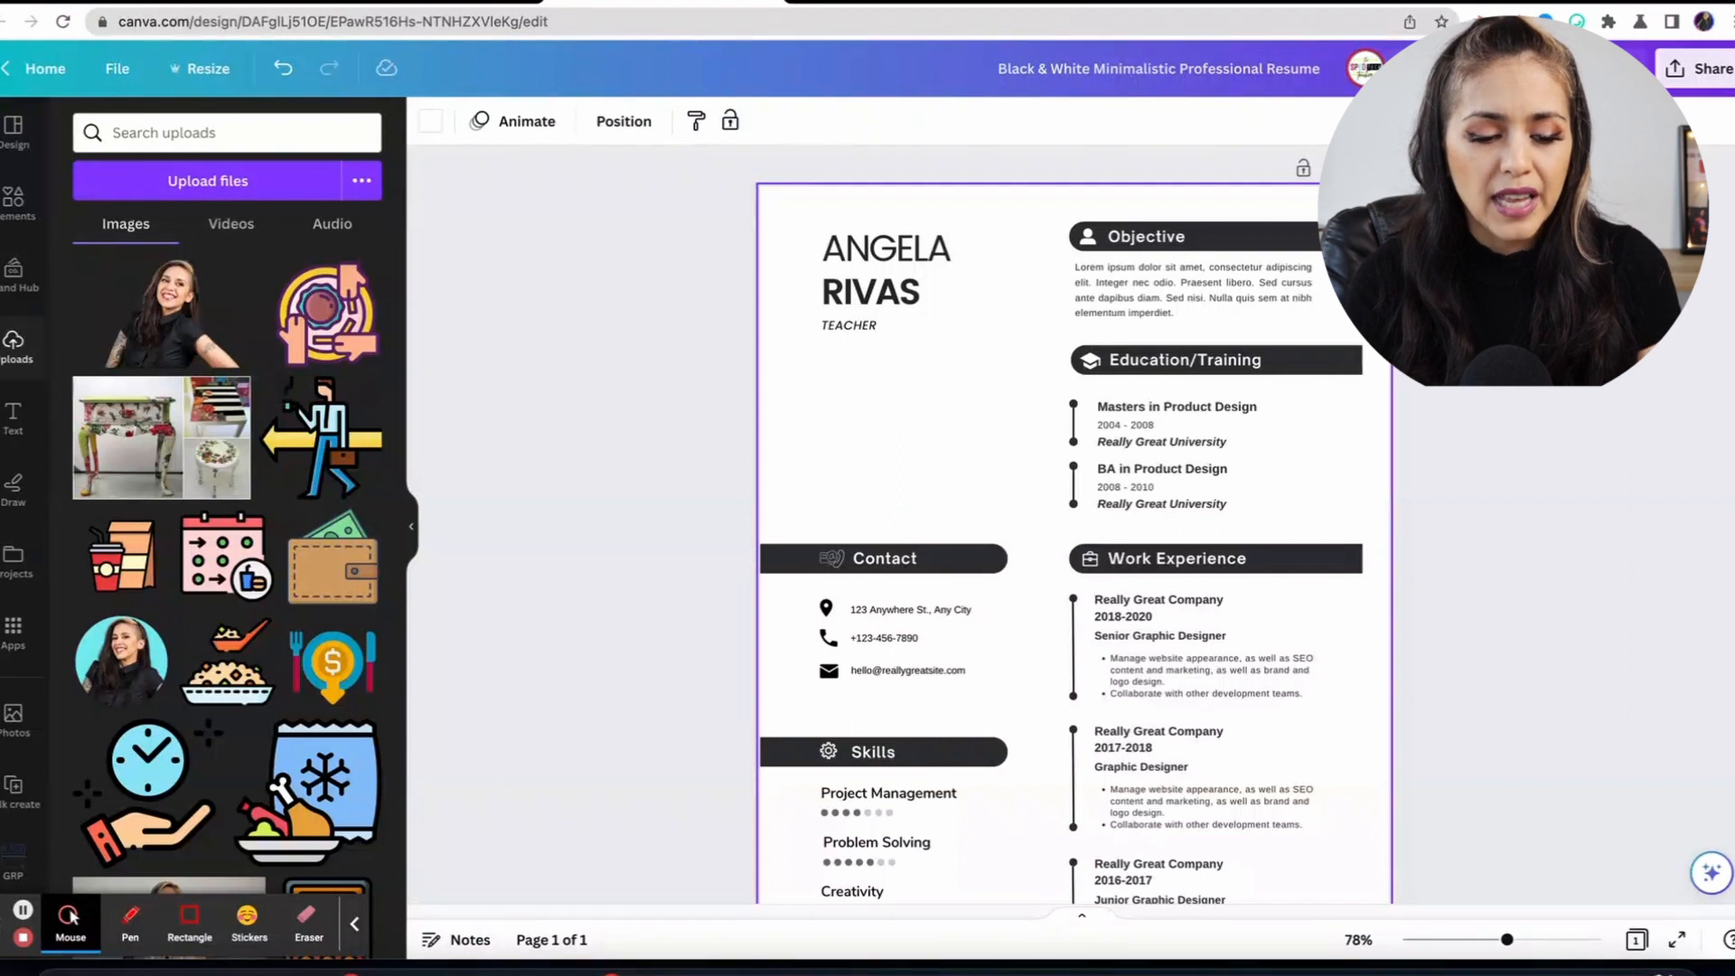
{"action": "left_click", "coordinate": [16, 418]}
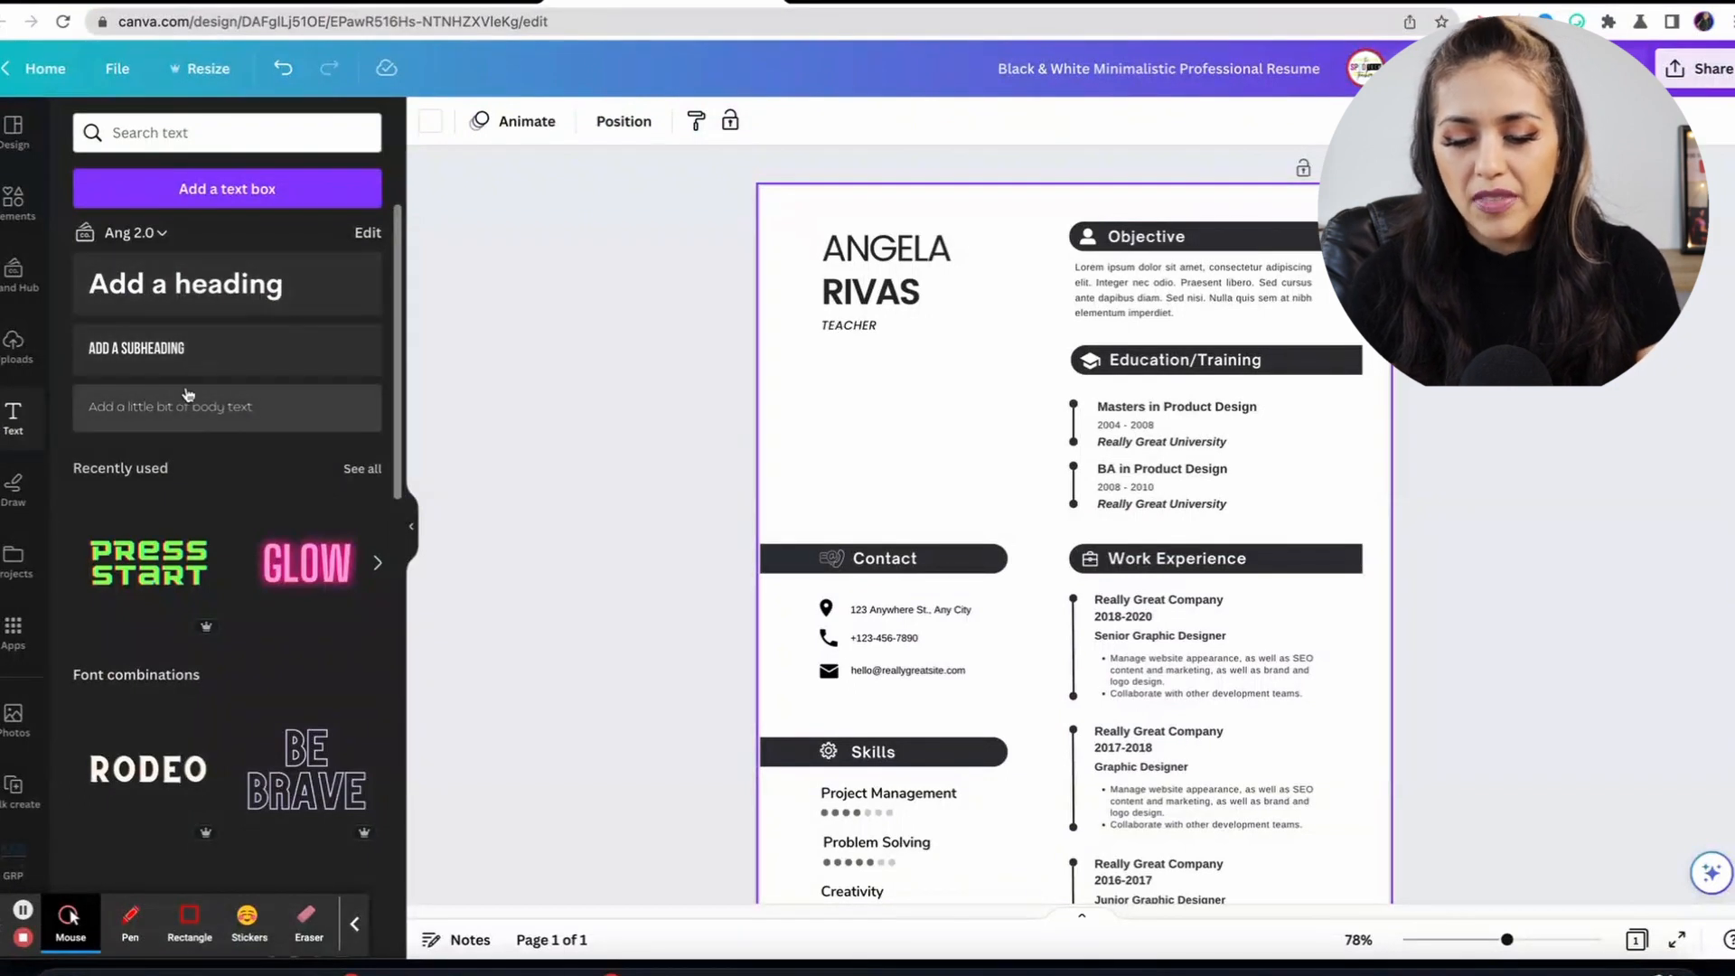
Add a Bebas Neue Cyrillic size-18 'ADD A SUBHEADING' text box just below TEACHER.
{"action": "left_click", "coordinate": [174, 353]}
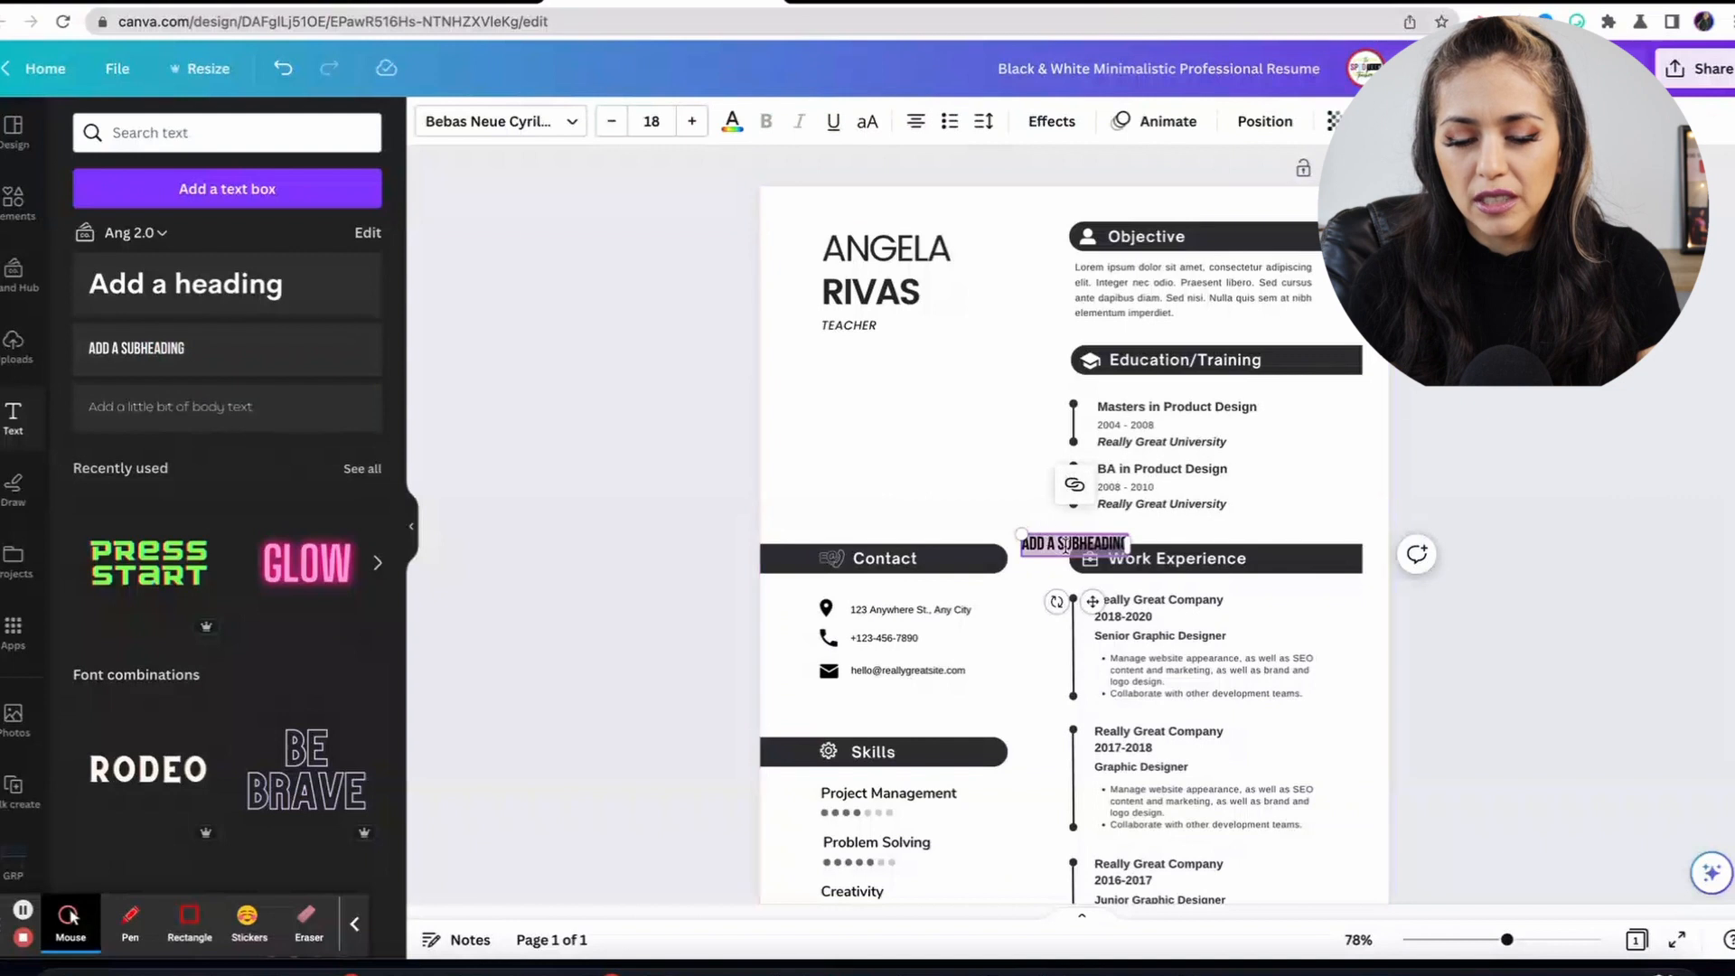
{"action": "left_click", "coordinate": [1016, 494]}
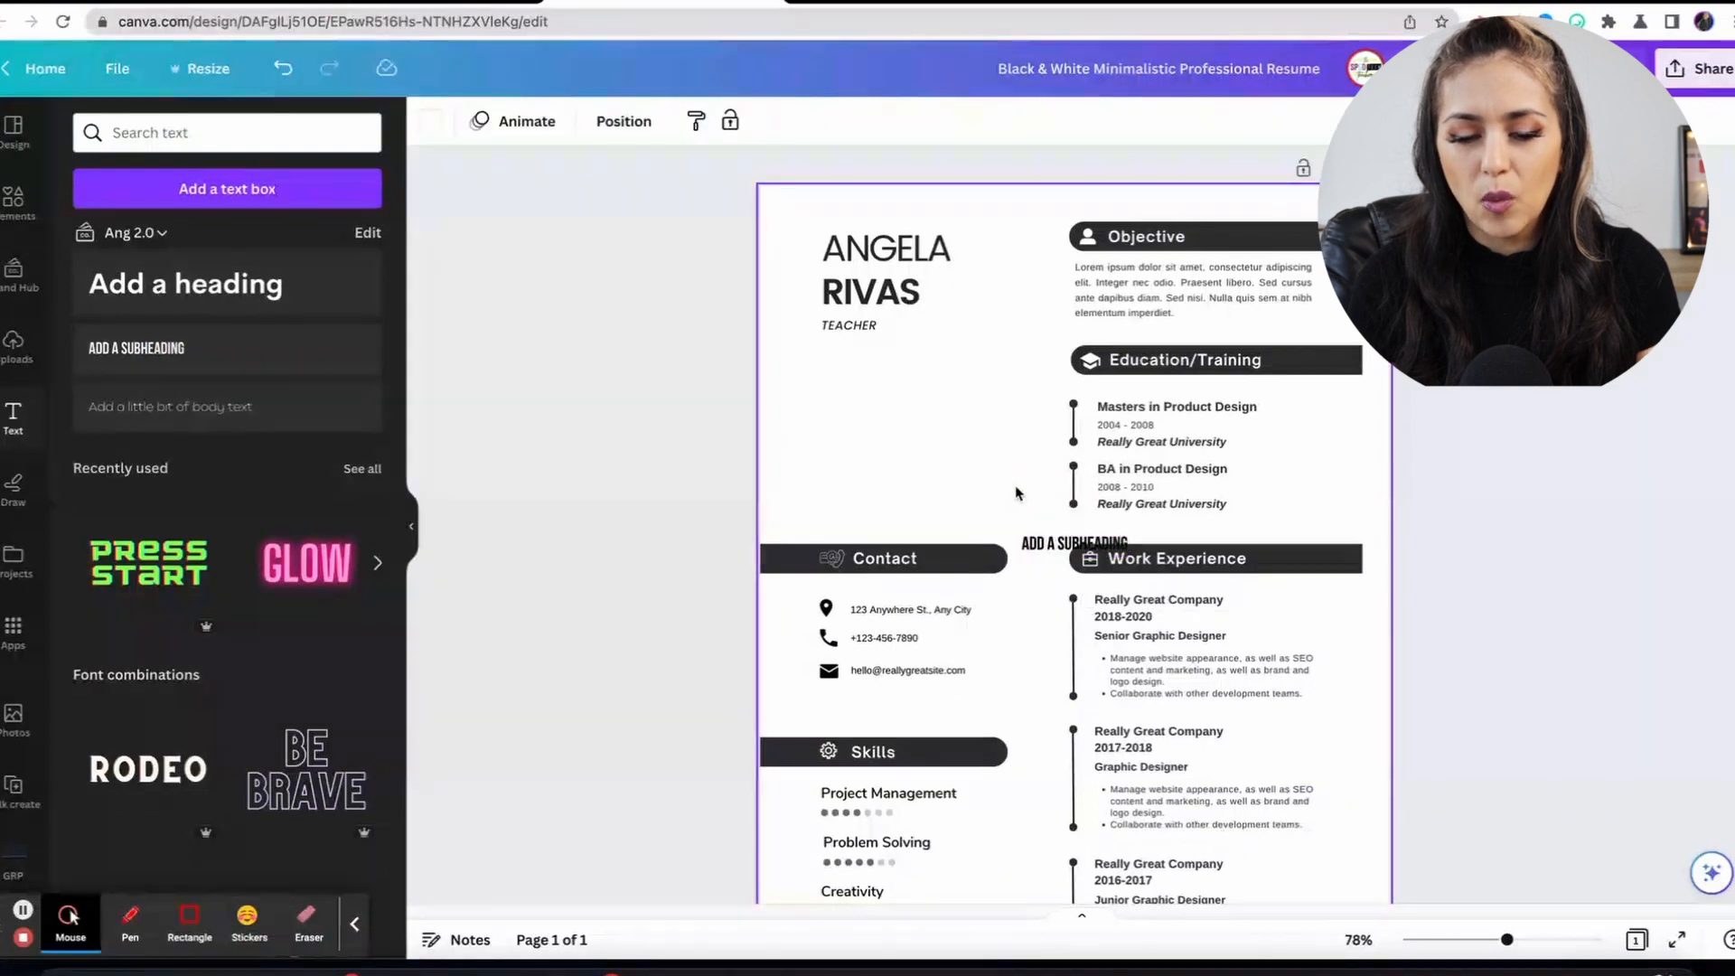
{"action": "left_click_drag", "start_coordinate": [1059, 547], "coordinate": [856, 370]}
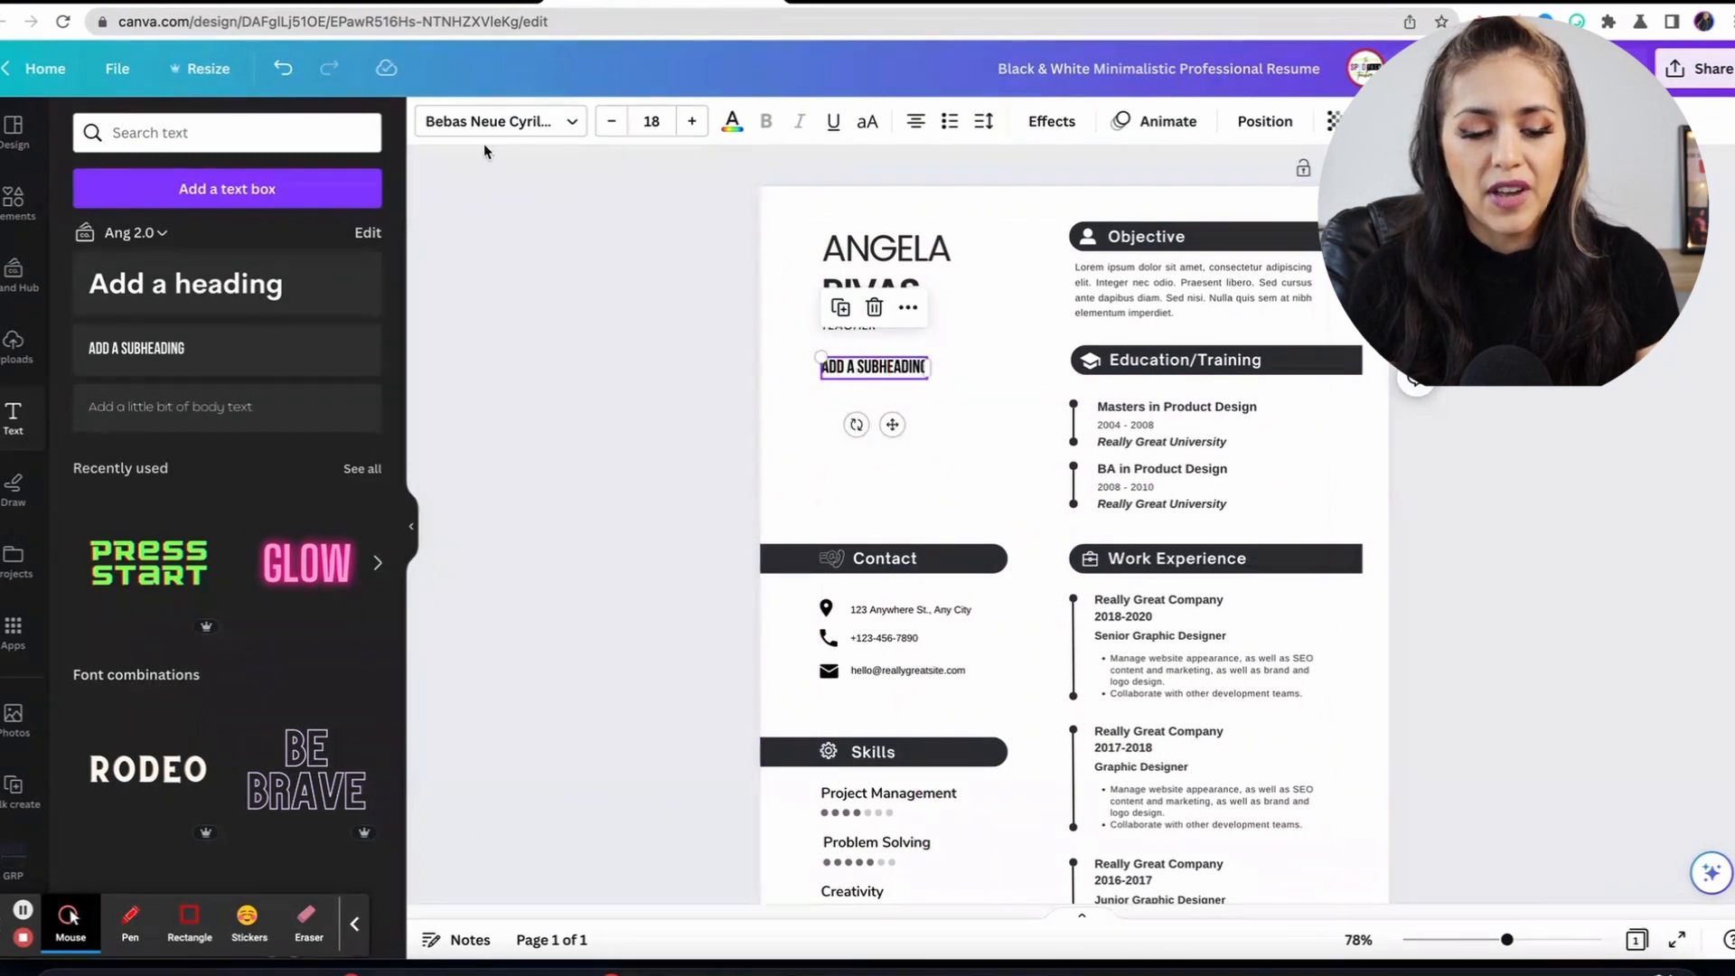
{"action": "left_click", "coordinate": [540, 127]}
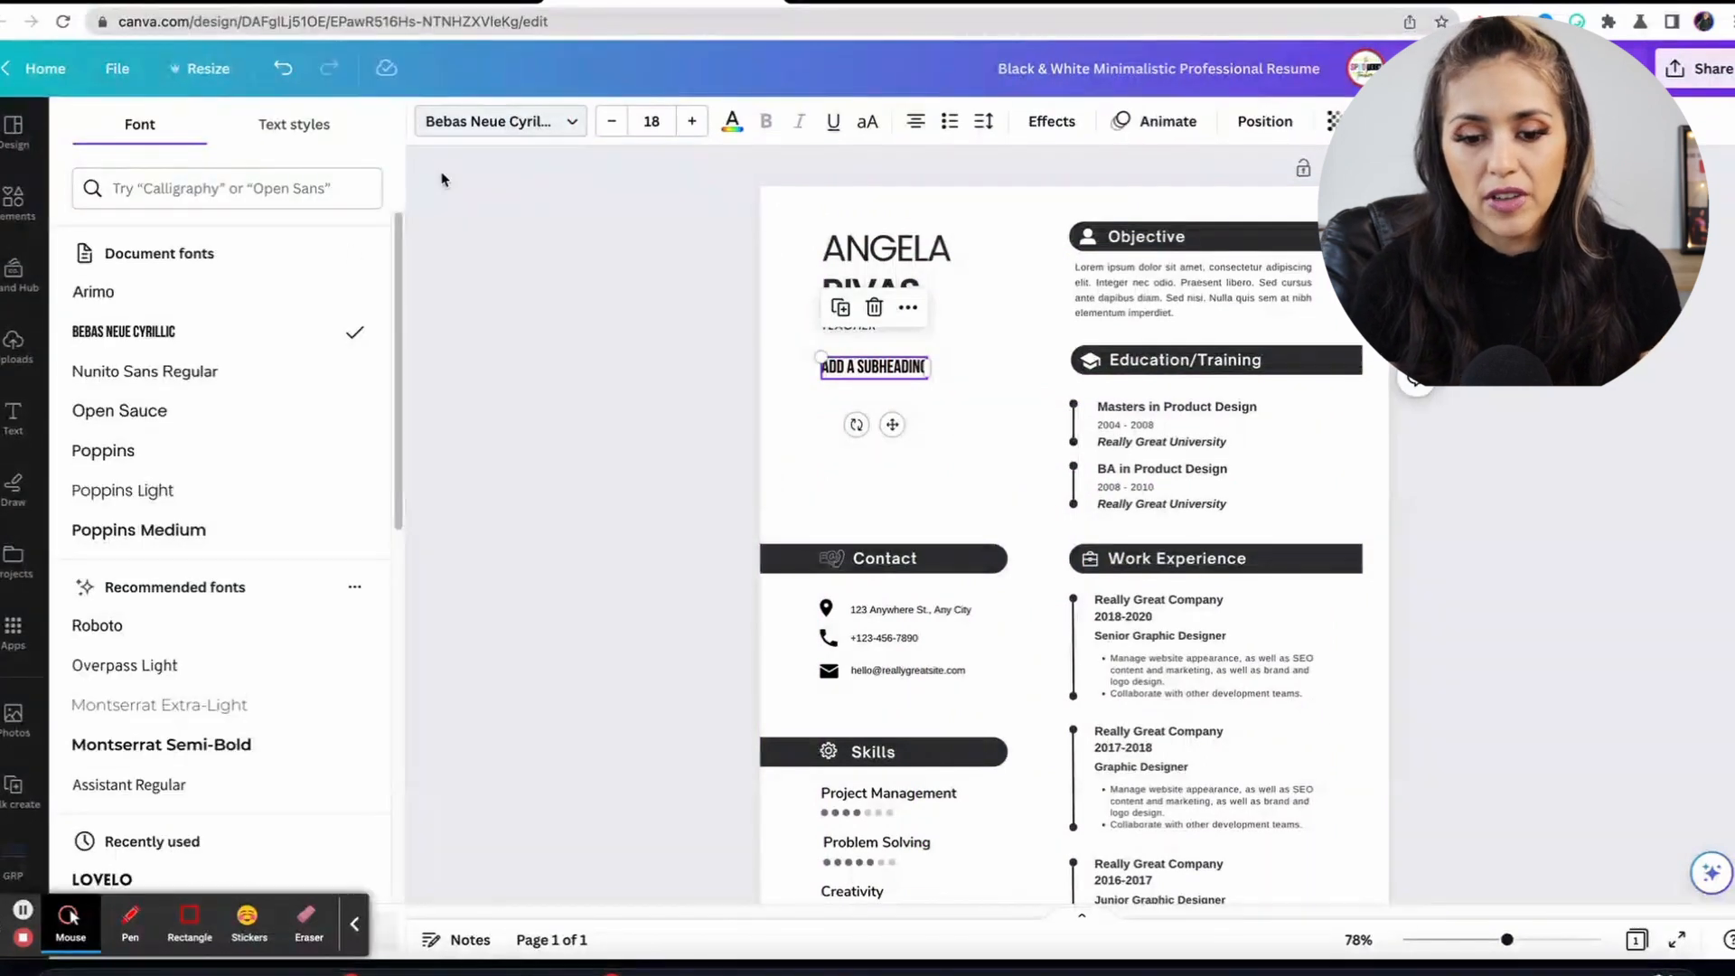
{"action": "scroll", "coordinate": [252, 425], "scroll_direction": "down", "scroll_amount": 3}
{"action": "scroll", "coordinate": [251, 424], "scroll_direction": "down", "scroll_amount": 2}
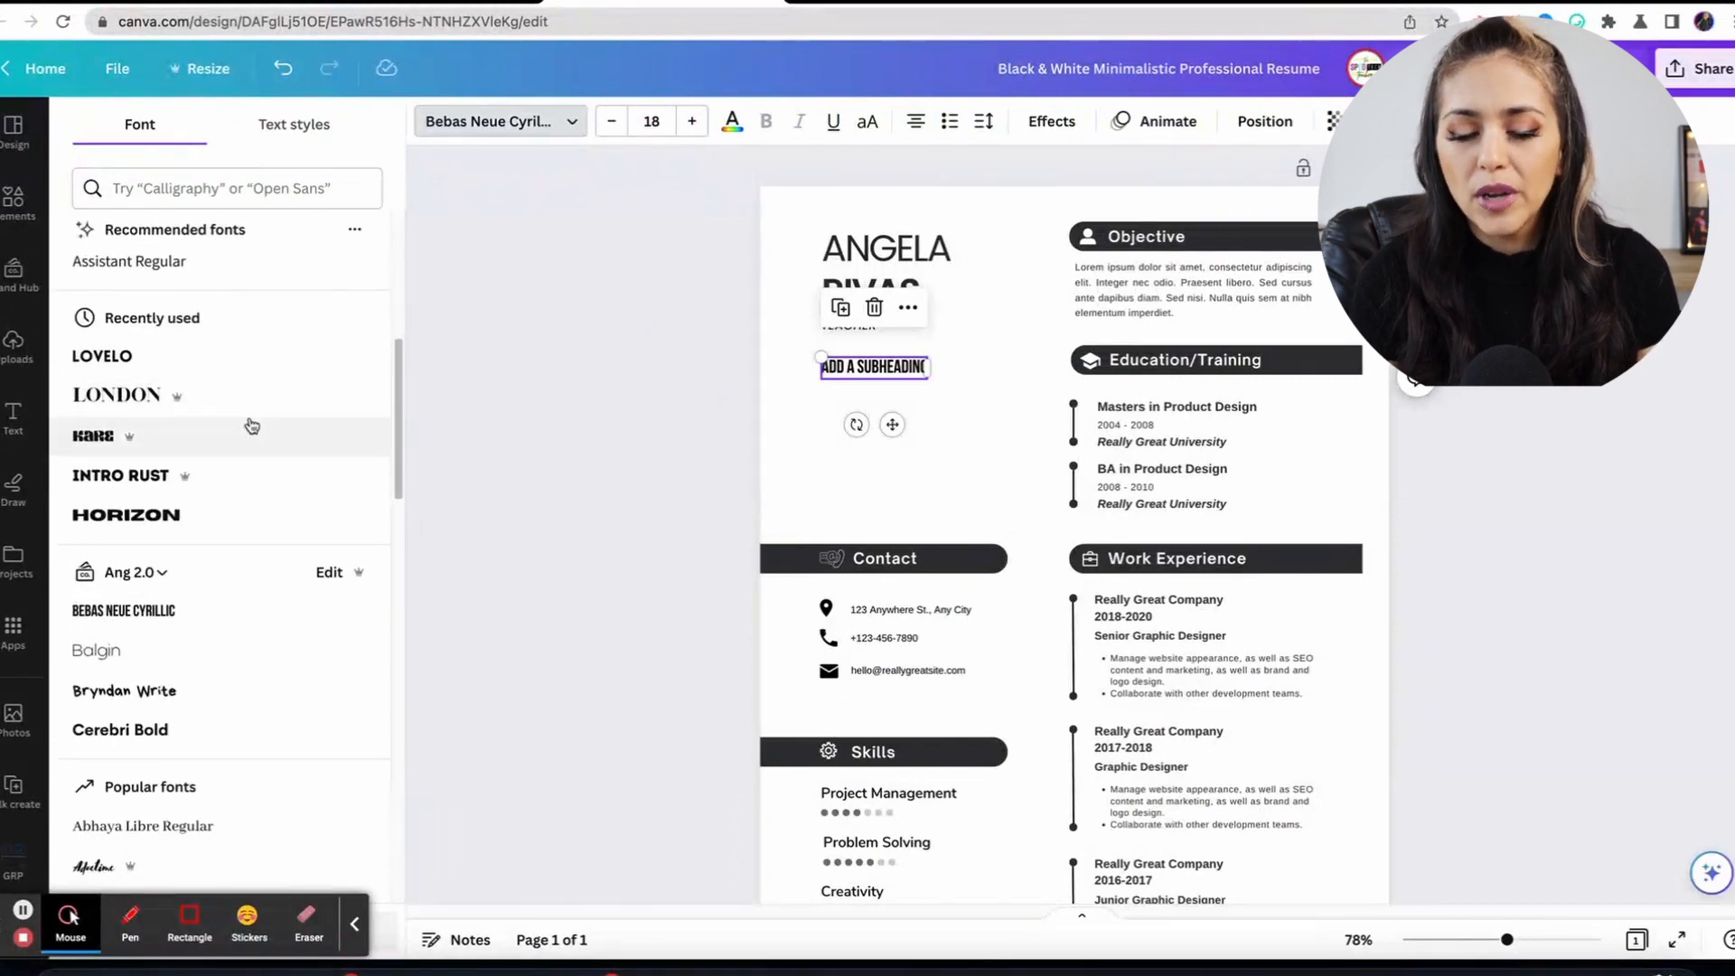
{"action": "double_click", "coordinate": [880, 366]}
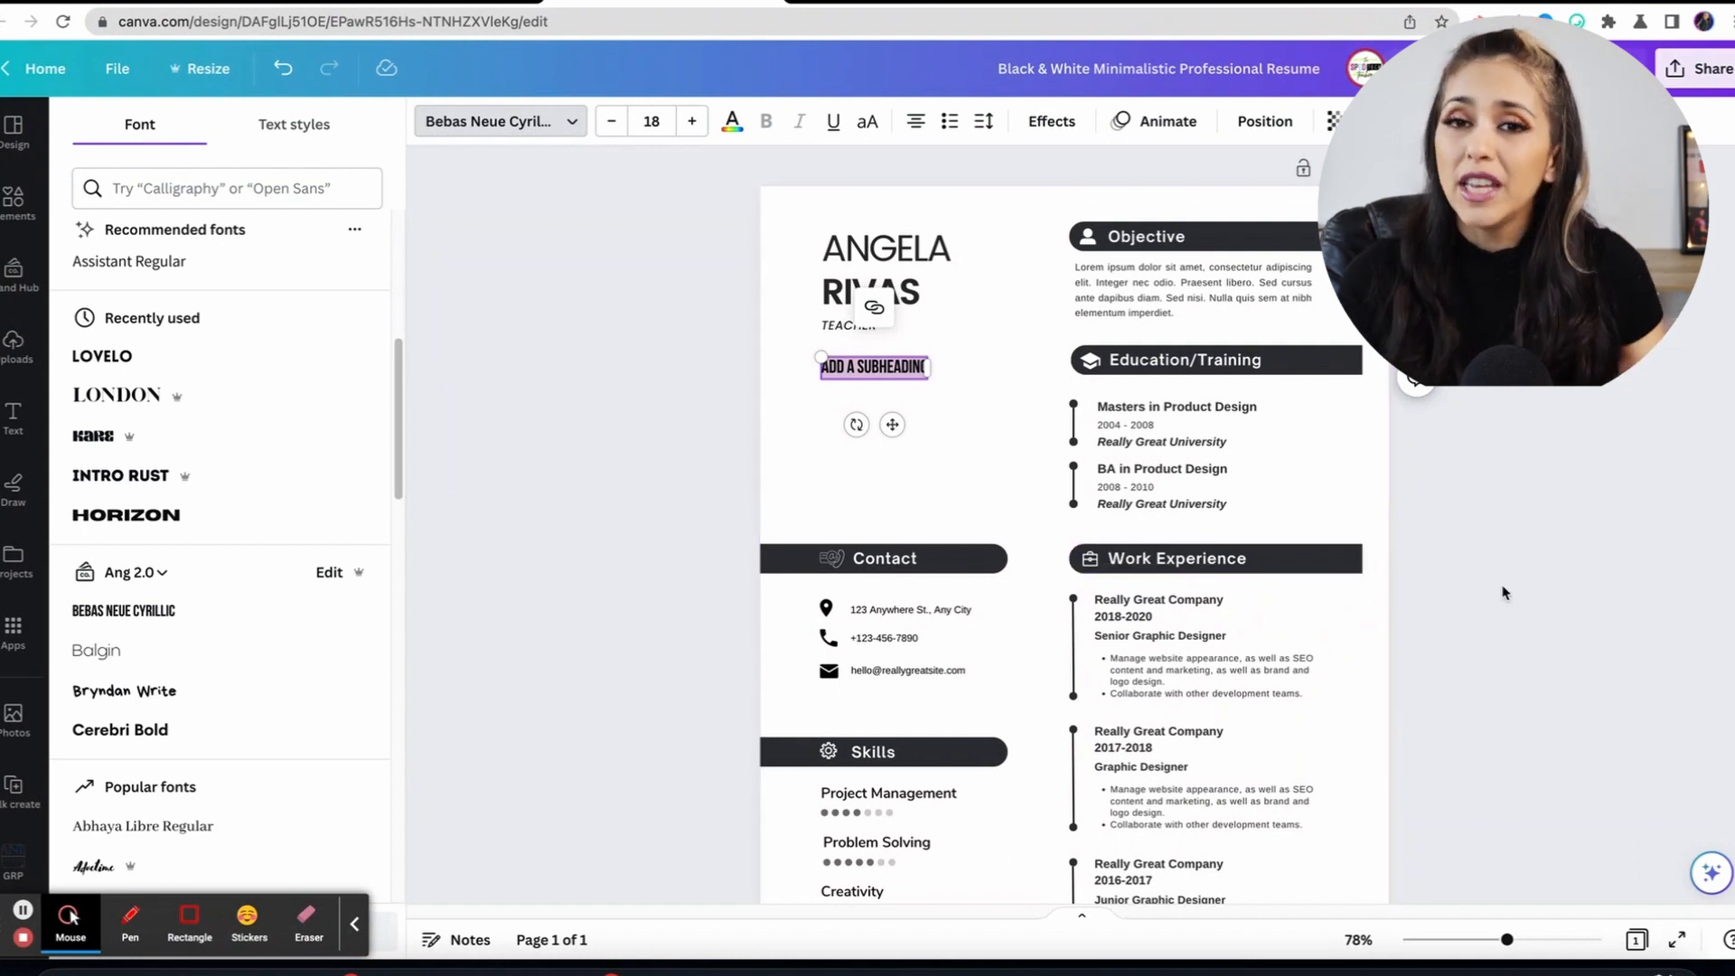
{"action": "scroll", "coordinate": [1395, 592], "scroll_direction": "down", "scroll_amount": 2}
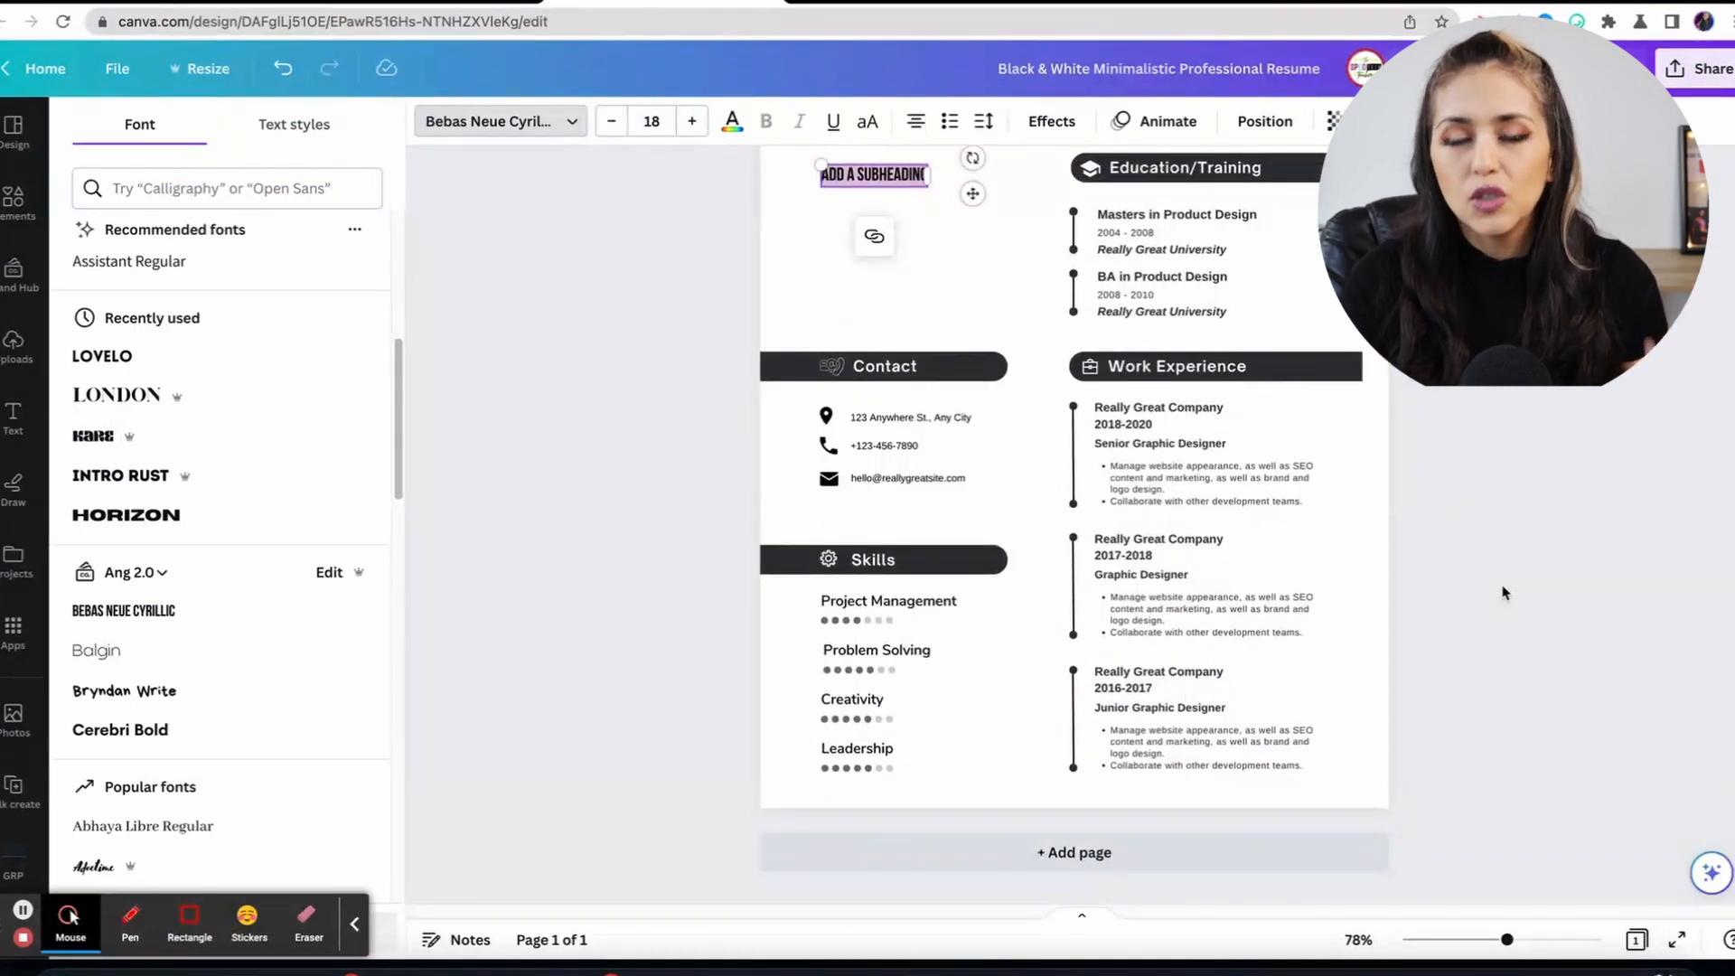
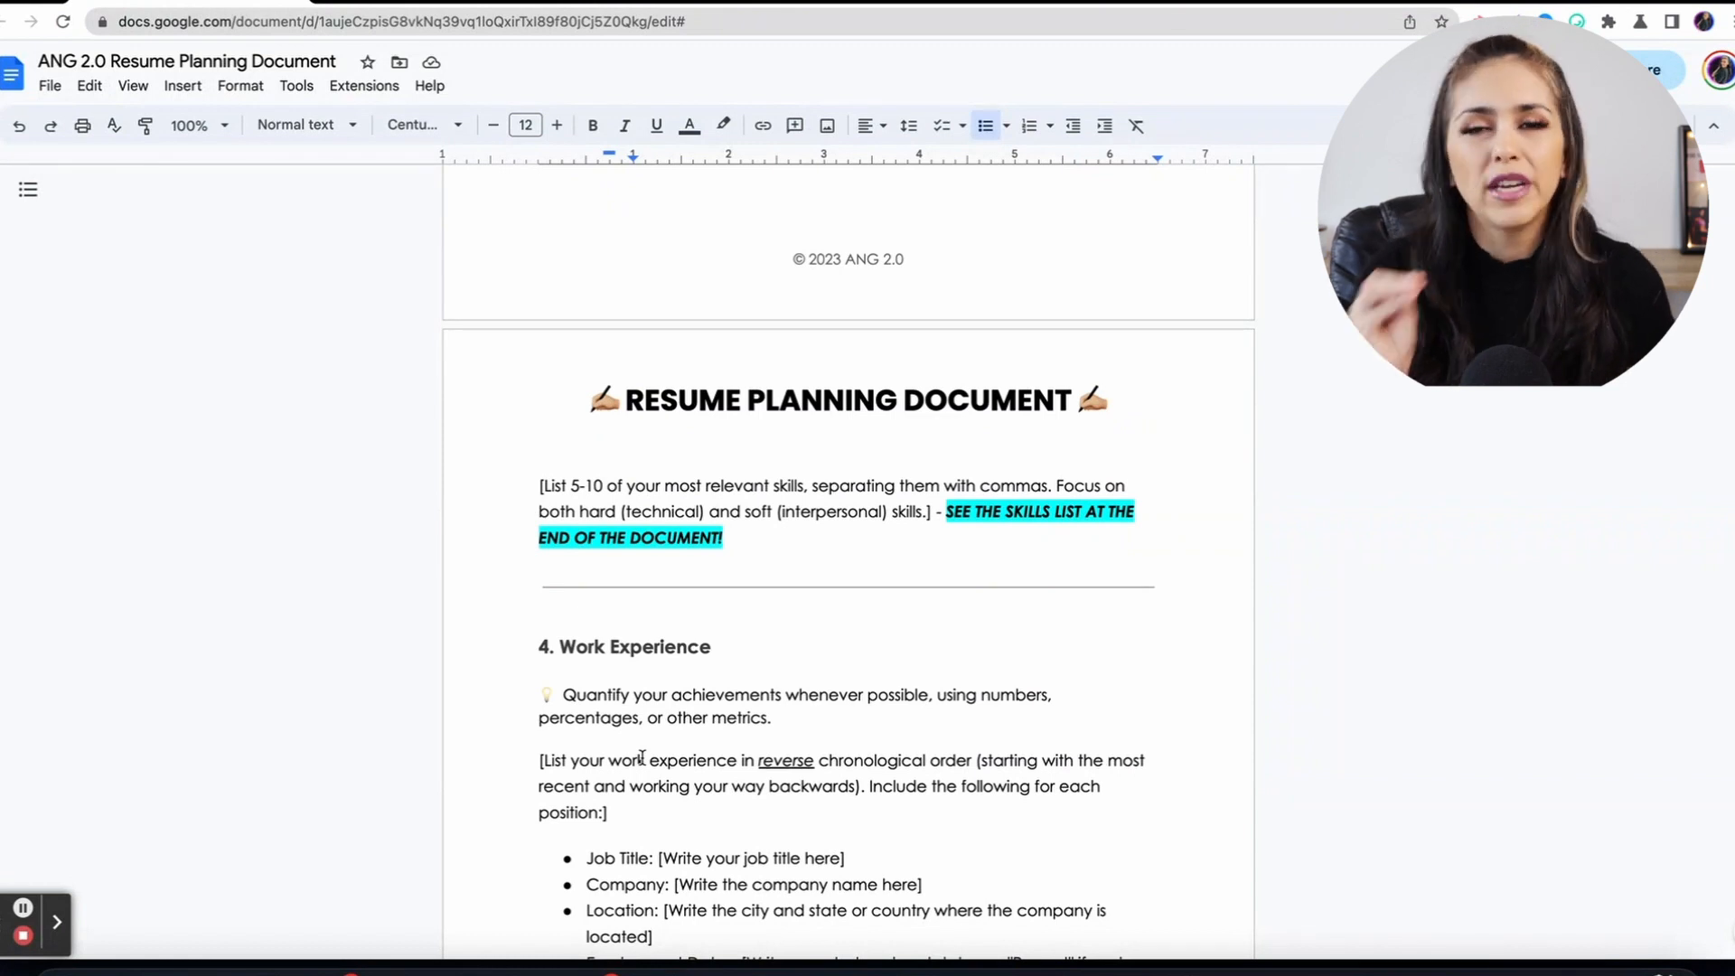
Read the Resume Planning Document down to the 8. Administrative Skills list, then return to the Canva design.
{"action": "scroll", "coordinate": [641, 757], "scroll_direction": "down", "scroll_amount": 2}
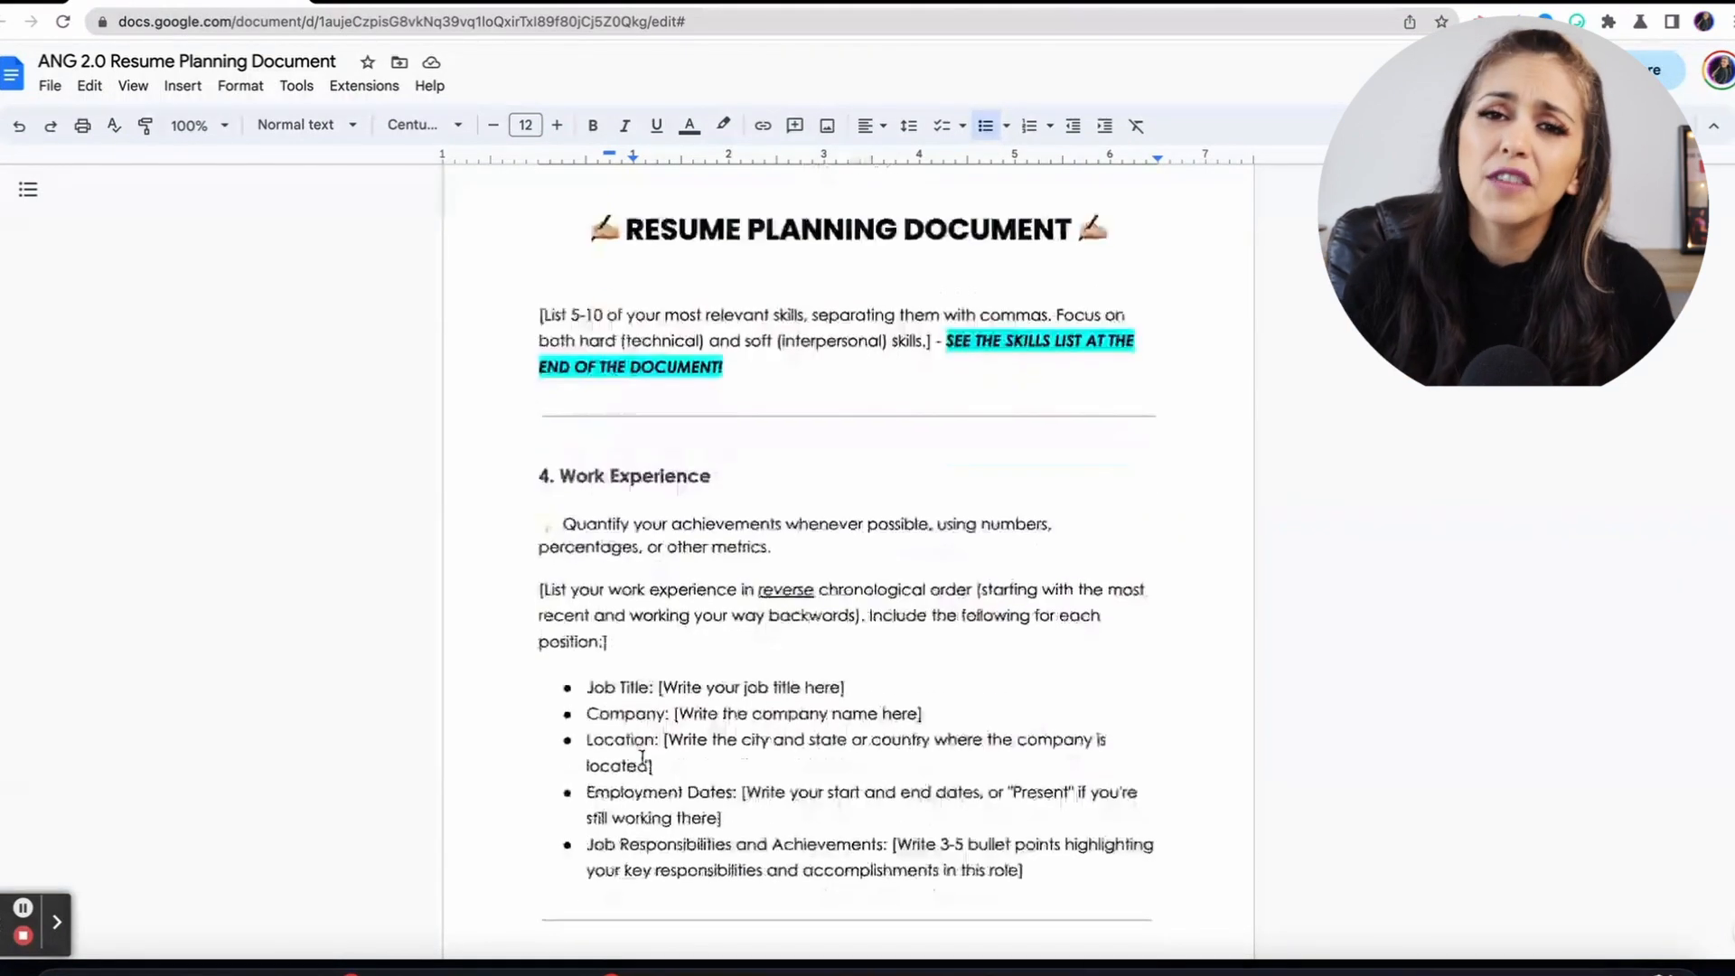
{"action": "scroll", "coordinate": [642, 757], "scroll_direction": "down", "scroll_amount": 10}
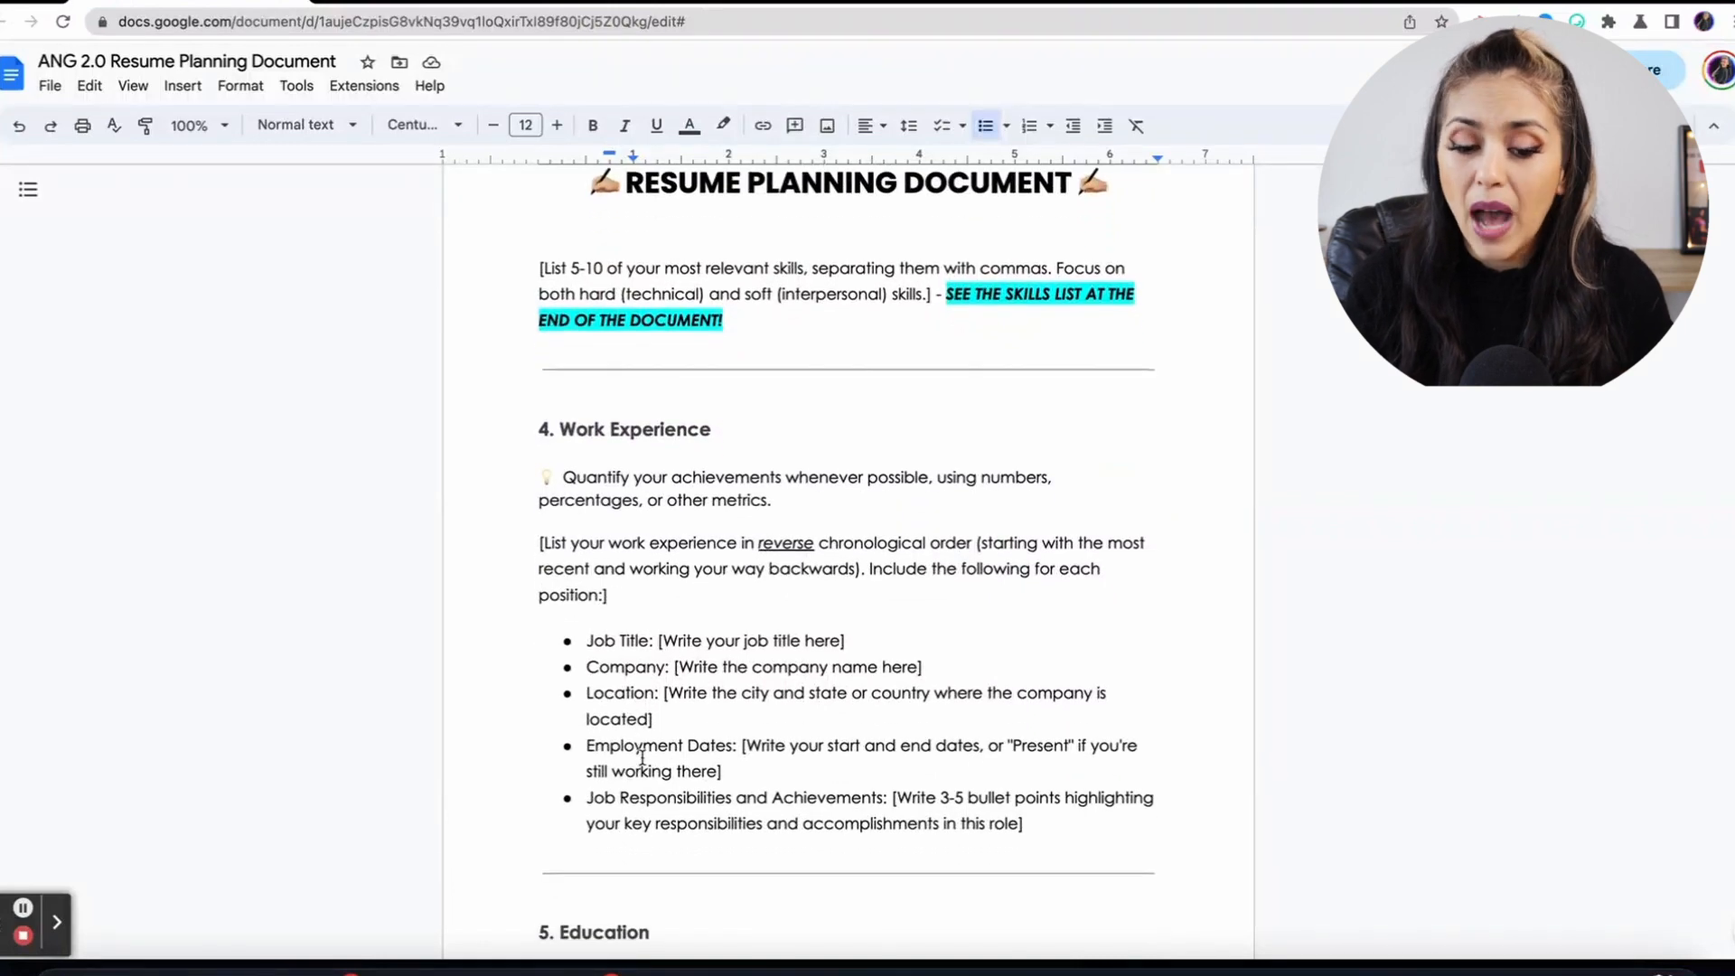
{"action": "scroll", "coordinate": [642, 757], "scroll_direction": "down", "scroll_amount": 20}
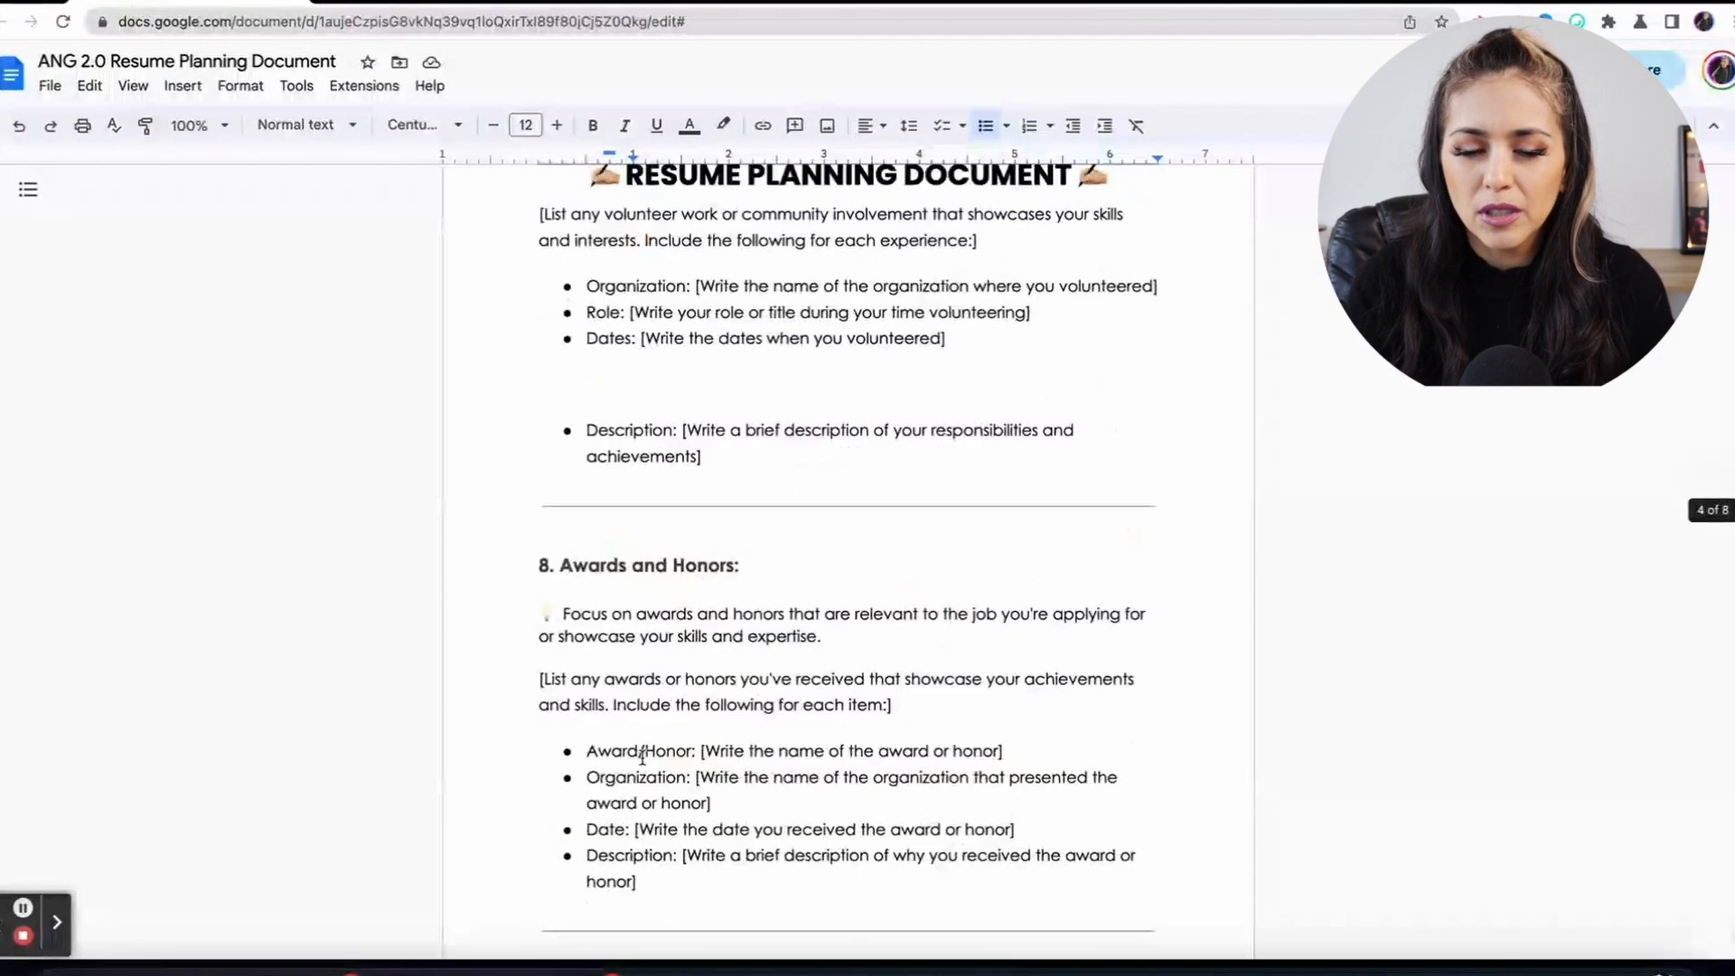
{"action": "scroll", "coordinate": [642, 757], "scroll_direction": "down", "scroll_amount": 20}
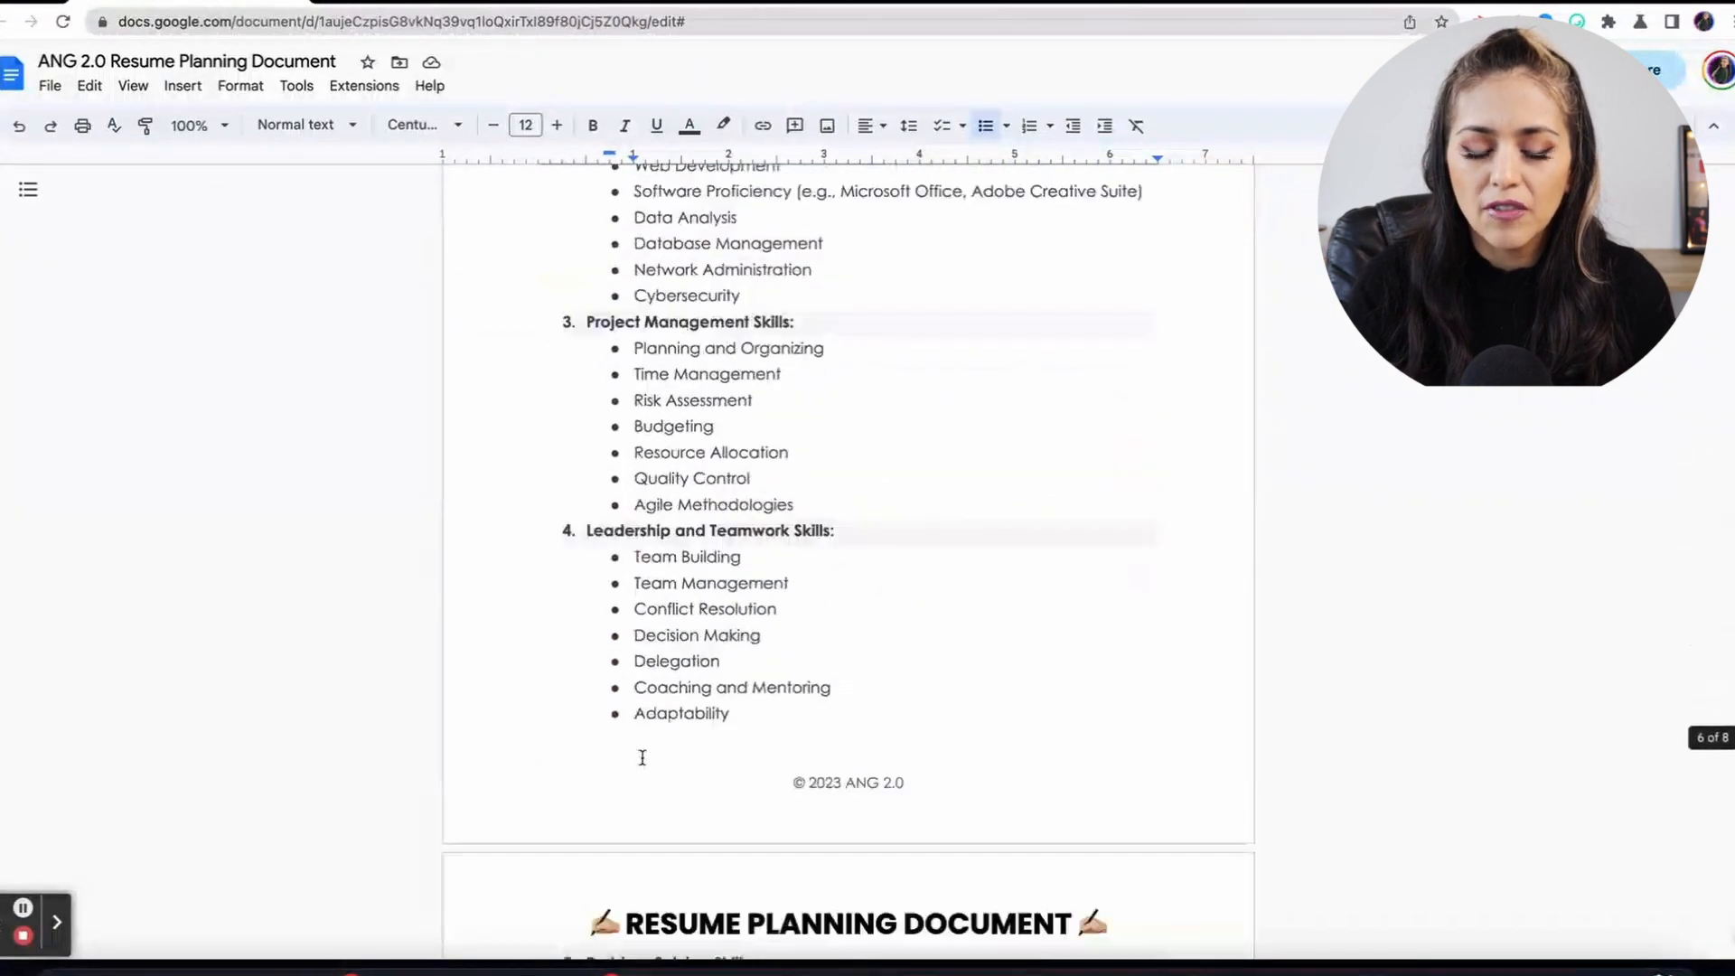
{"action": "scroll", "coordinate": [642, 758], "scroll_direction": "up", "scroll_amount": 4}
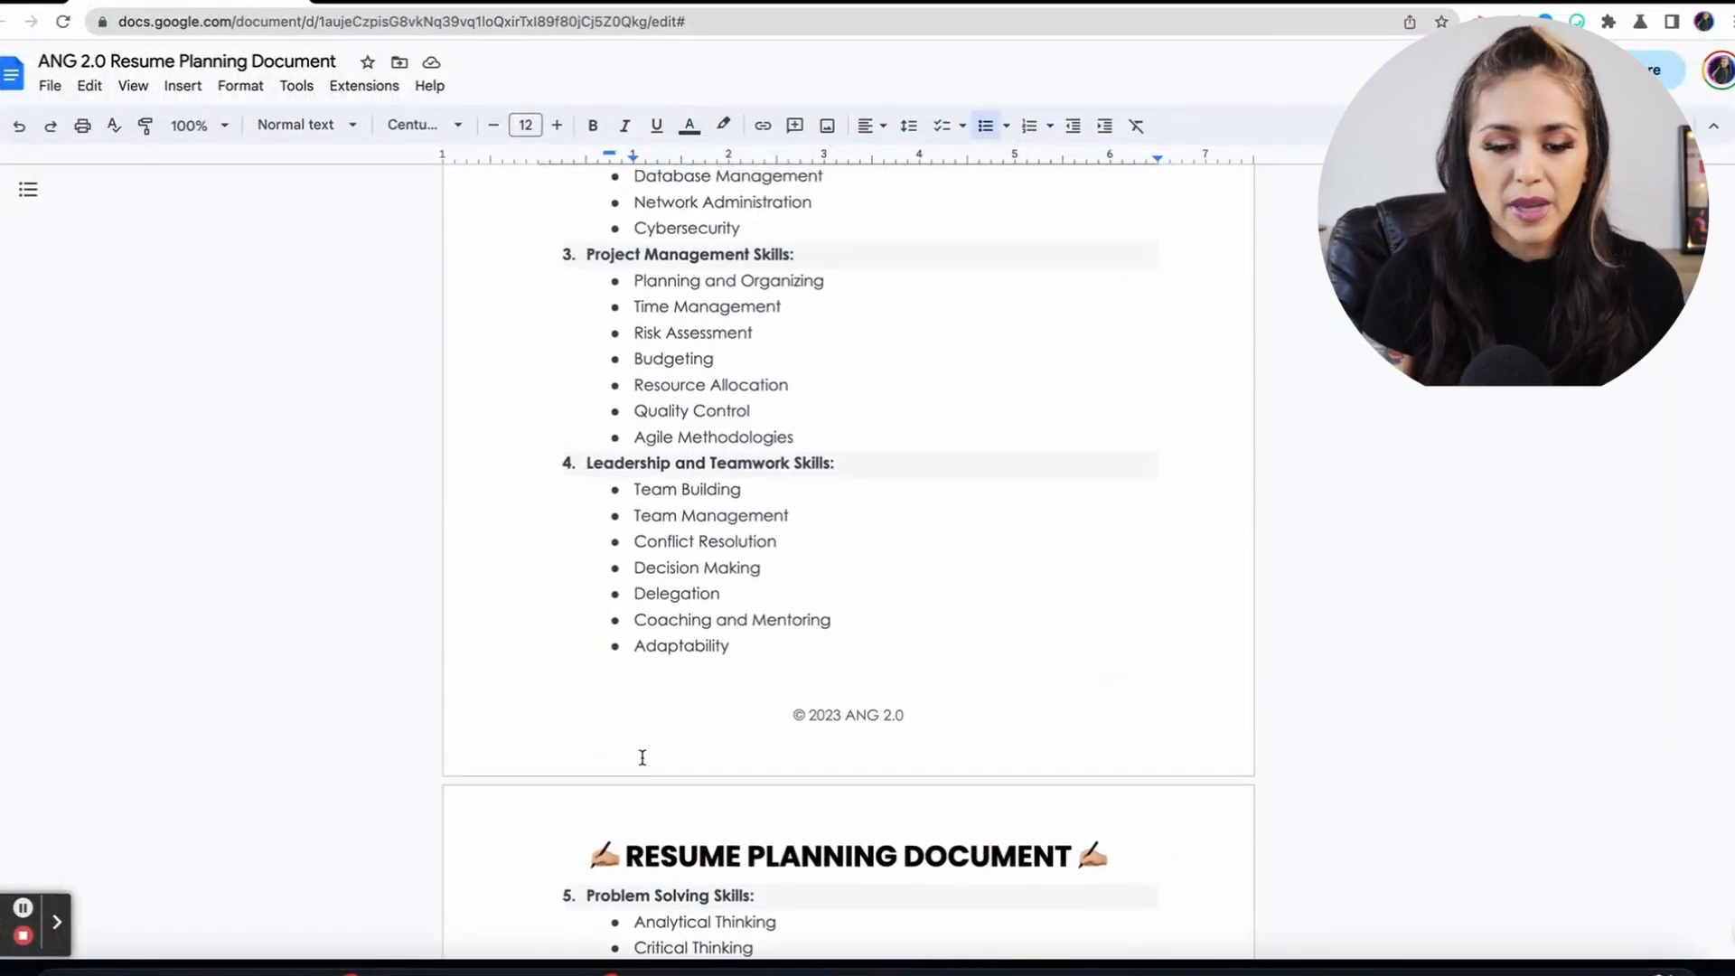
{"action": "scroll", "coordinate": [642, 757], "scroll_direction": "down", "scroll_amount": 2}
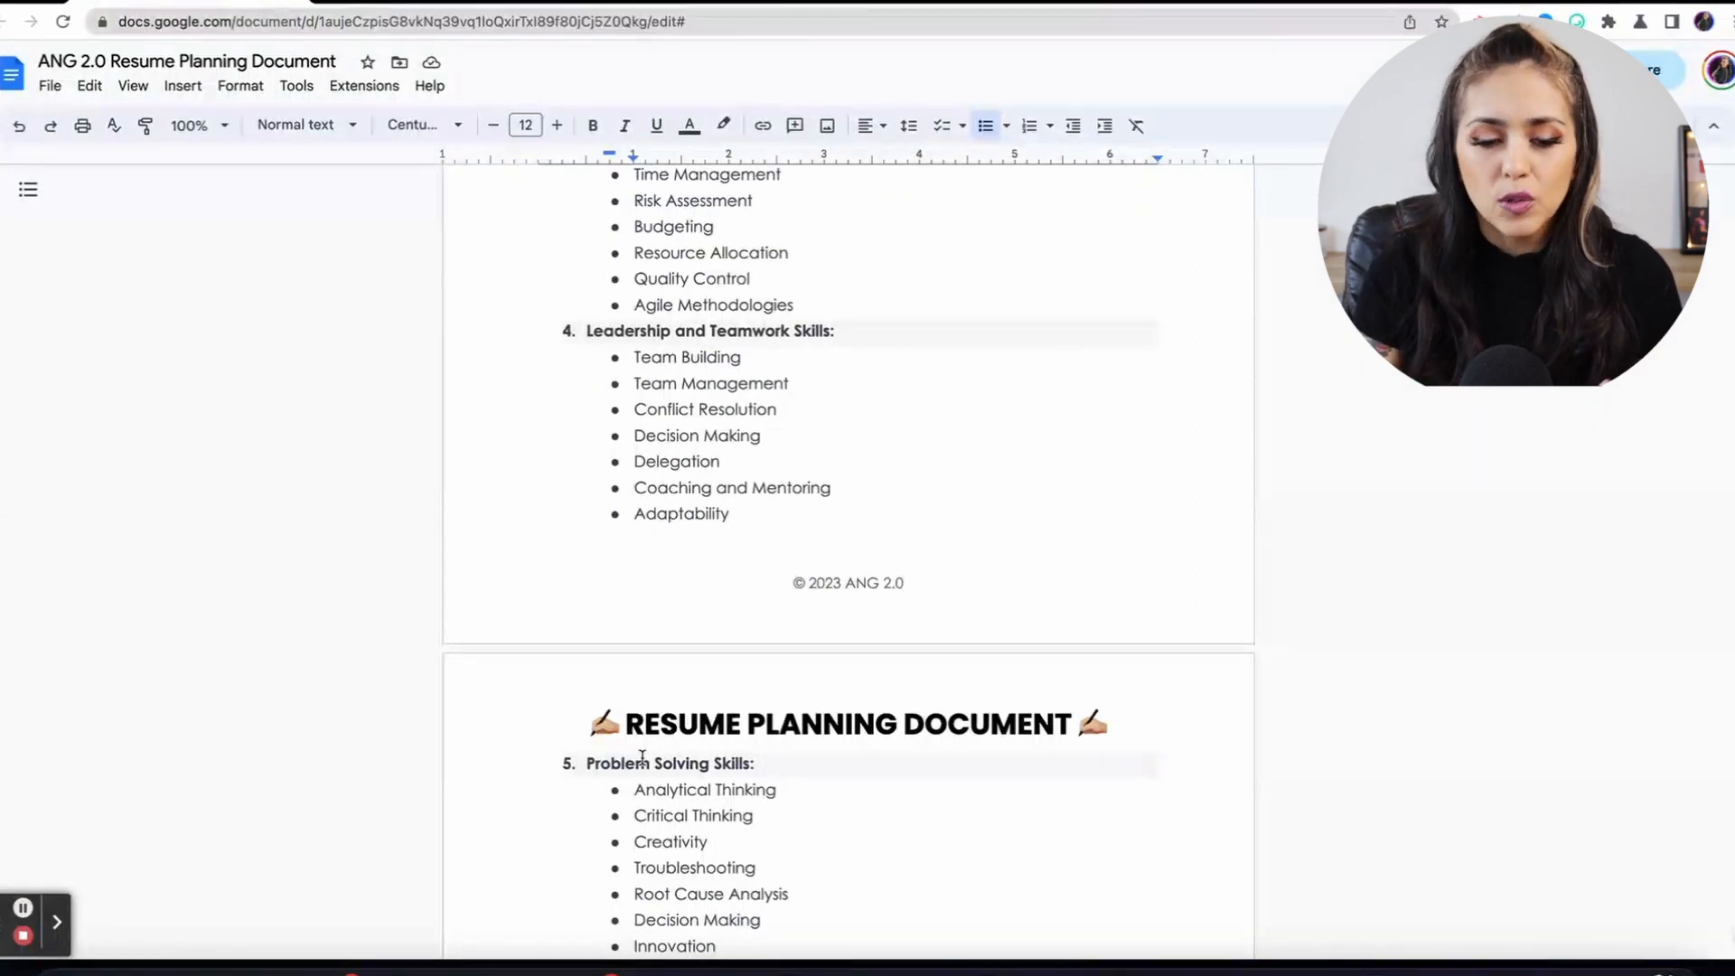
{"action": "scroll", "coordinate": [641, 757], "scroll_direction": "down", "scroll_amount": 1}
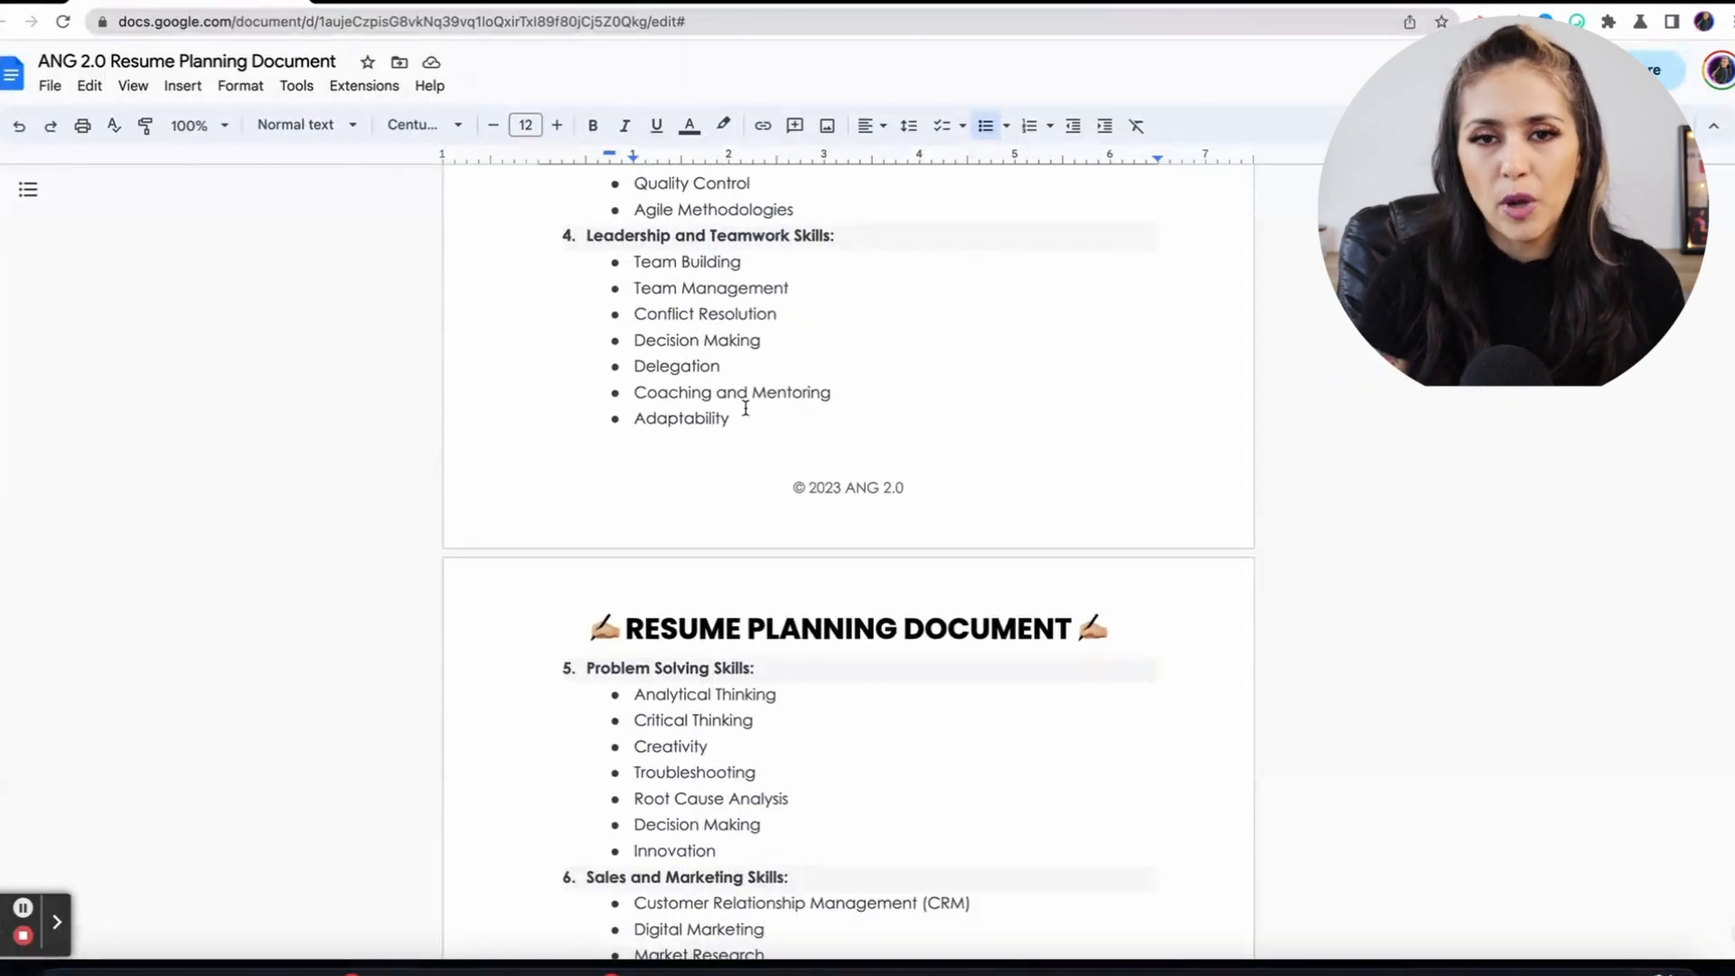
{"action": "scroll", "coordinate": [746, 408], "scroll_direction": "down", "scroll_amount": 5}
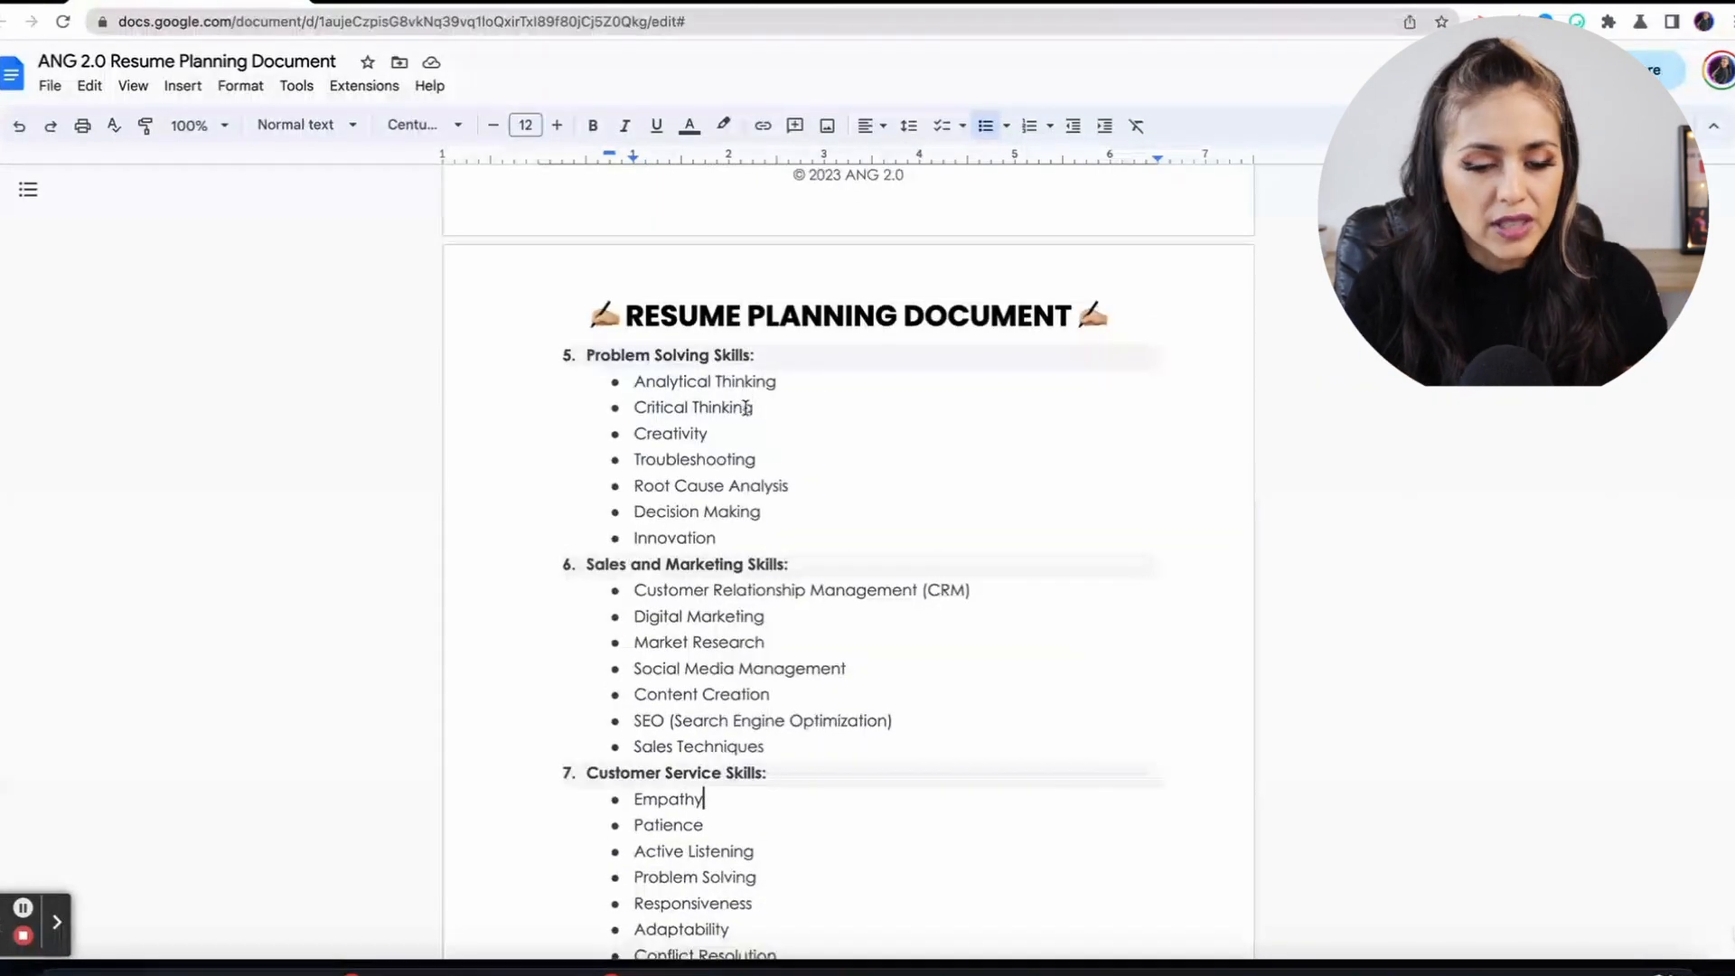
{"action": "scroll", "coordinate": [746, 408], "scroll_direction": "down", "scroll_amount": 3}
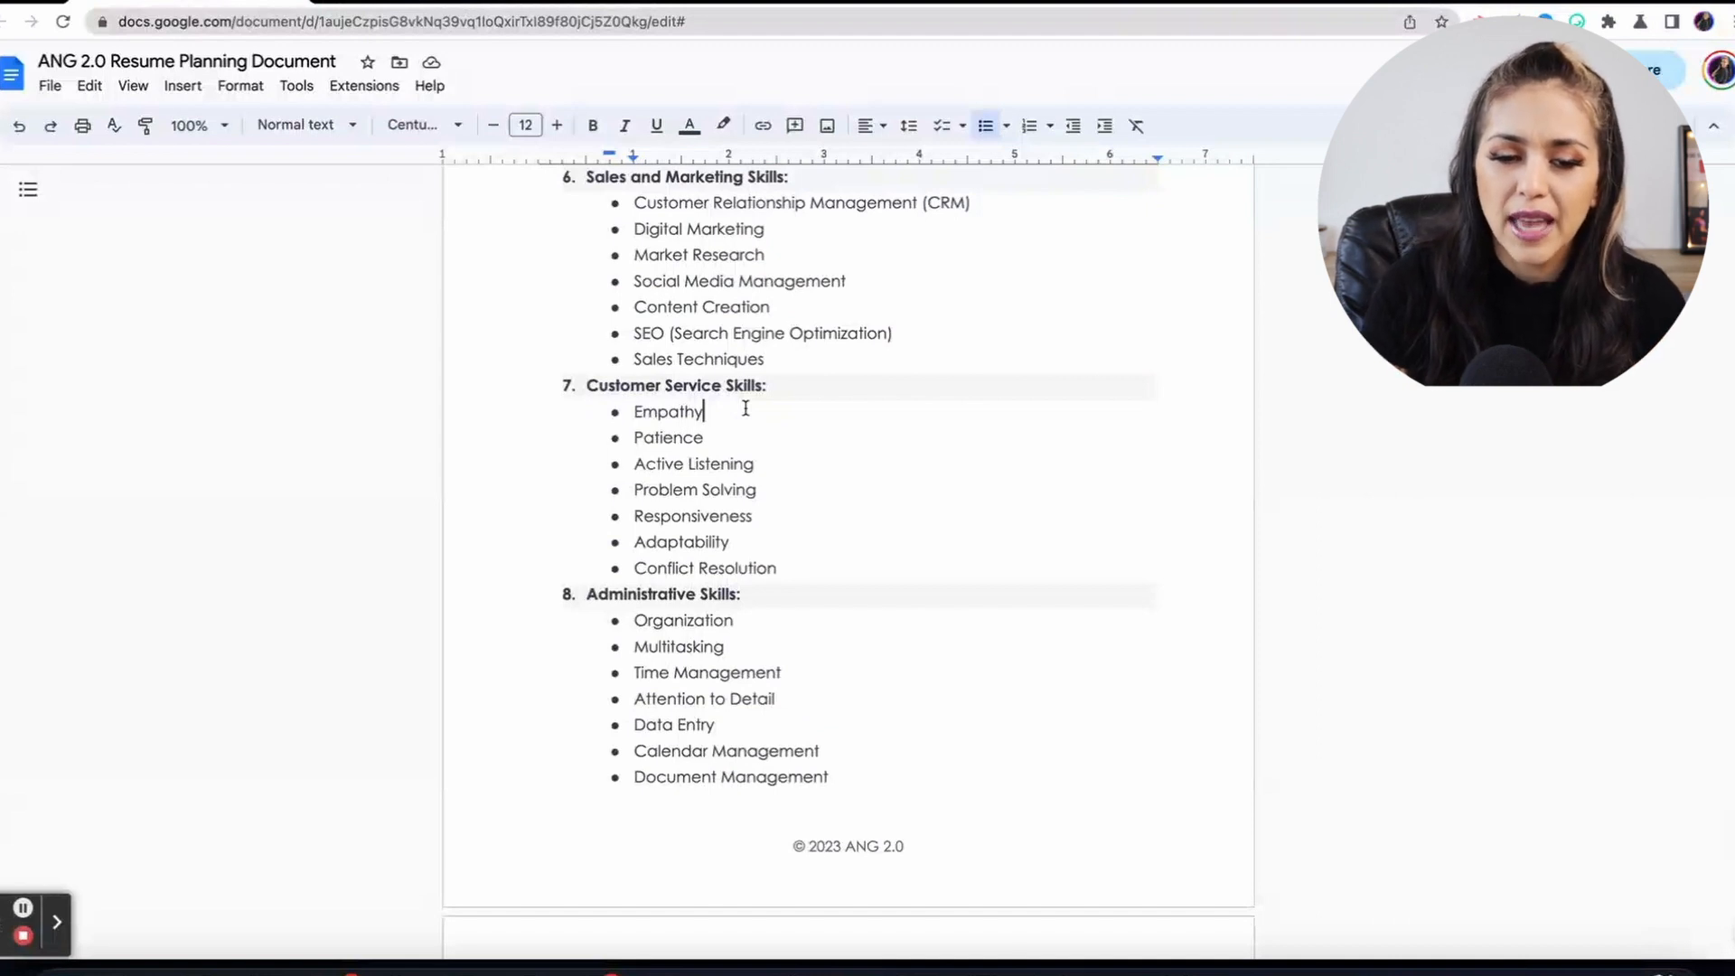
{"action": "left_click", "coordinate": [654, 7]}
Pick the blue-and-charcoal photo resume template from the Design panel's Templates list.
{"action": "scroll", "coordinate": [1157, 523], "scroll_direction": "down", "scroll_amount": 2}
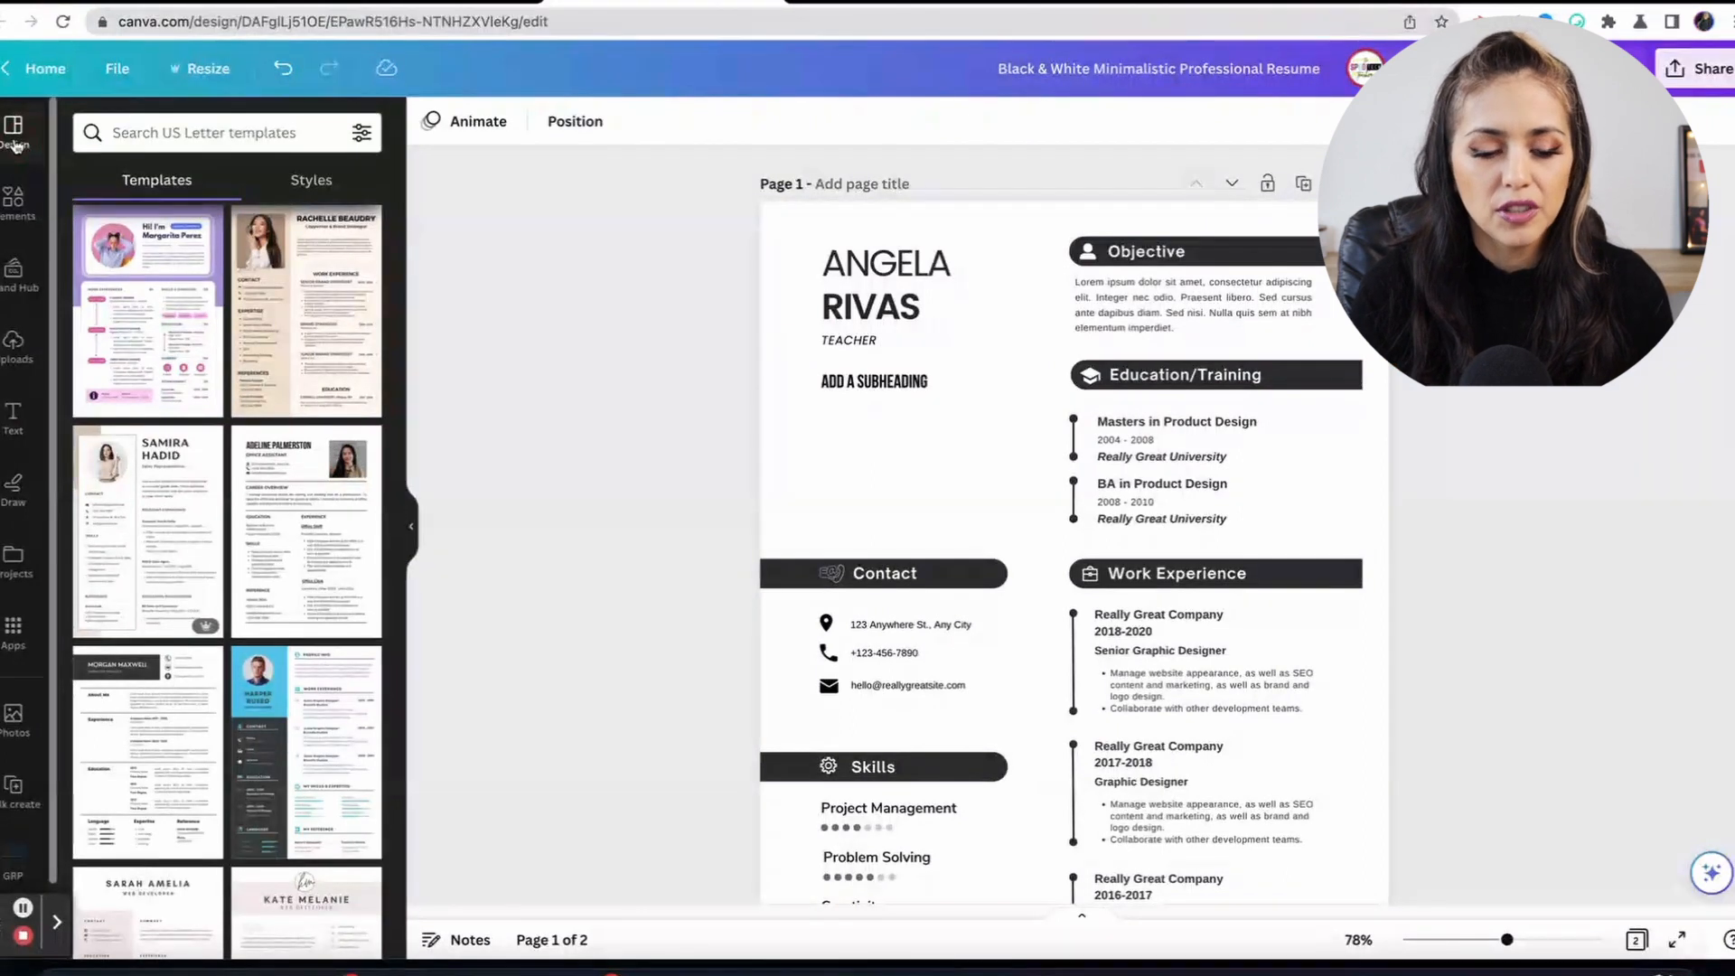
{"action": "scroll", "coordinate": [272, 680], "scroll_direction": "down", "scroll_amount": 10}
{"action": "scroll", "coordinate": [272, 680], "scroll_direction": "down", "scroll_amount": 1}
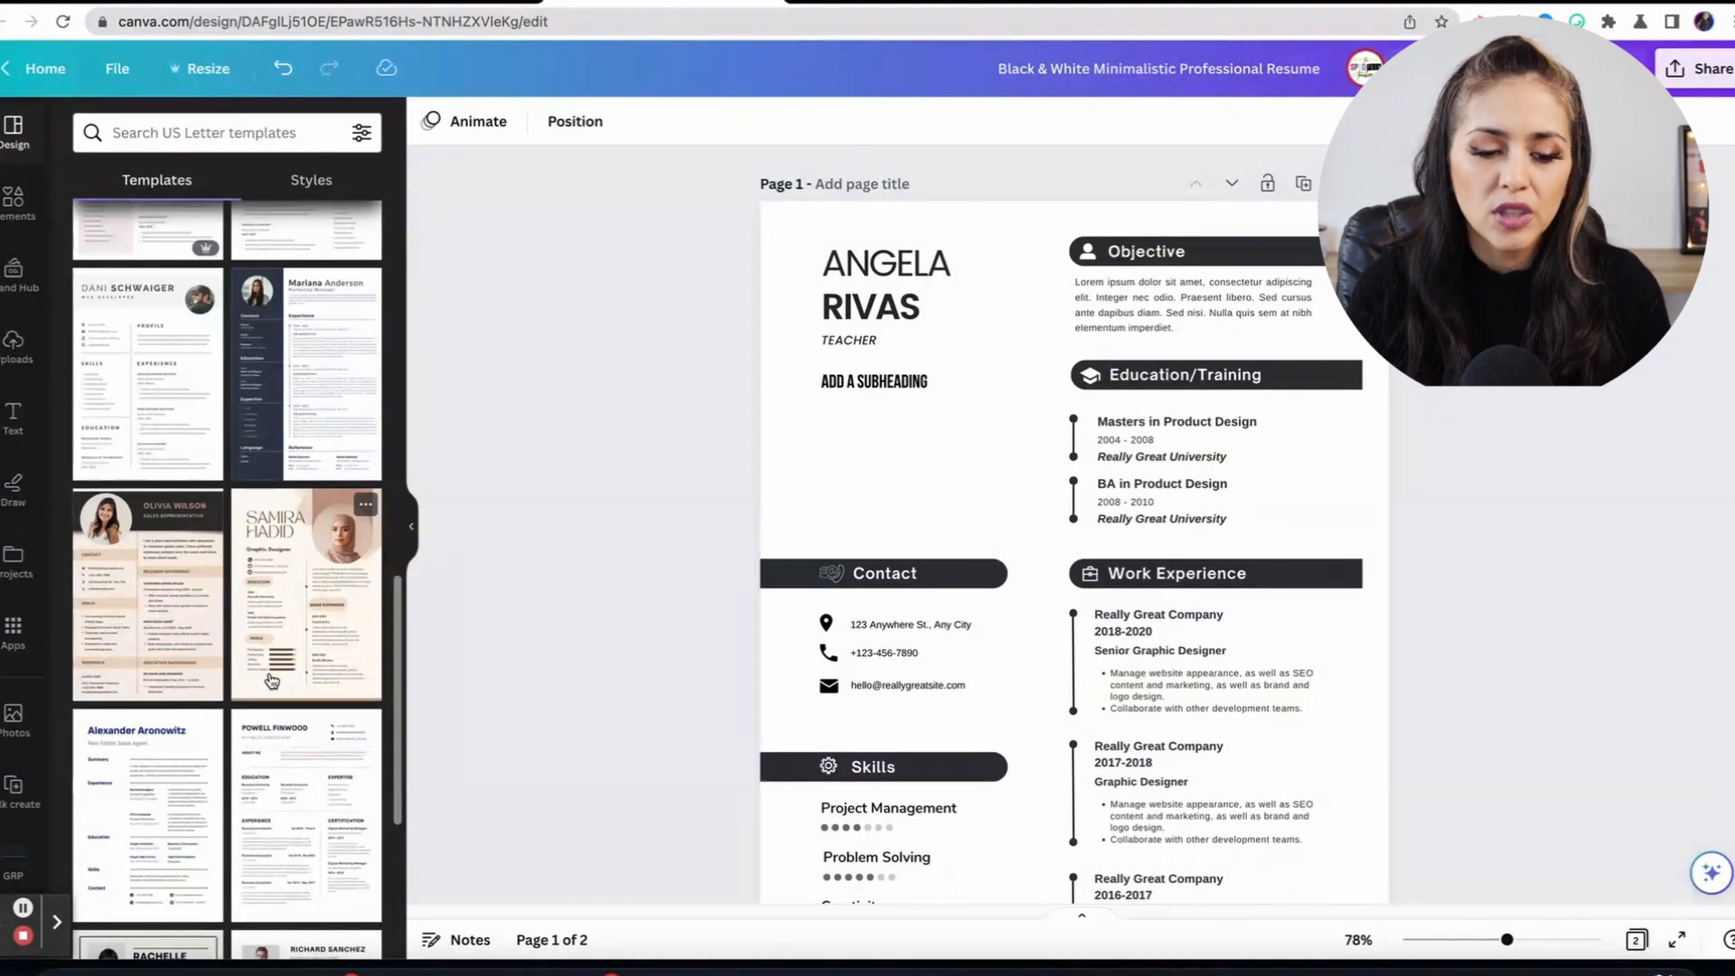
{"action": "scroll", "coordinate": [281, 651], "scroll_direction": "up", "scroll_amount": 5}
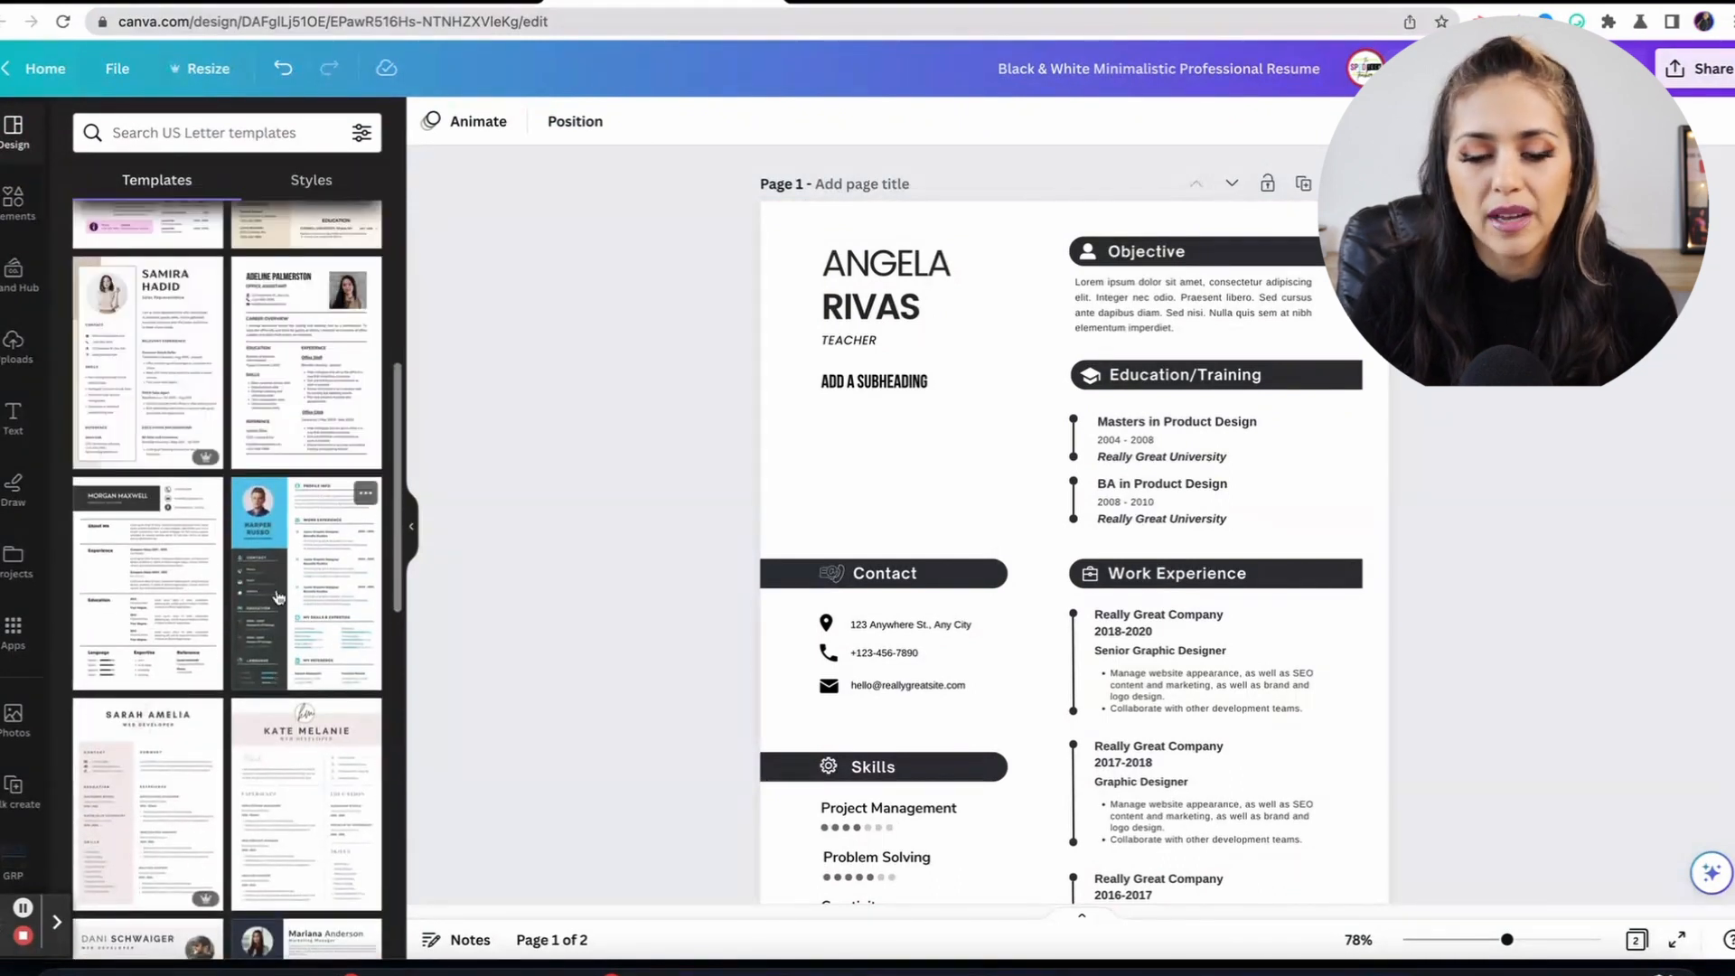
{"action": "left_click", "coordinate": [277, 597]}
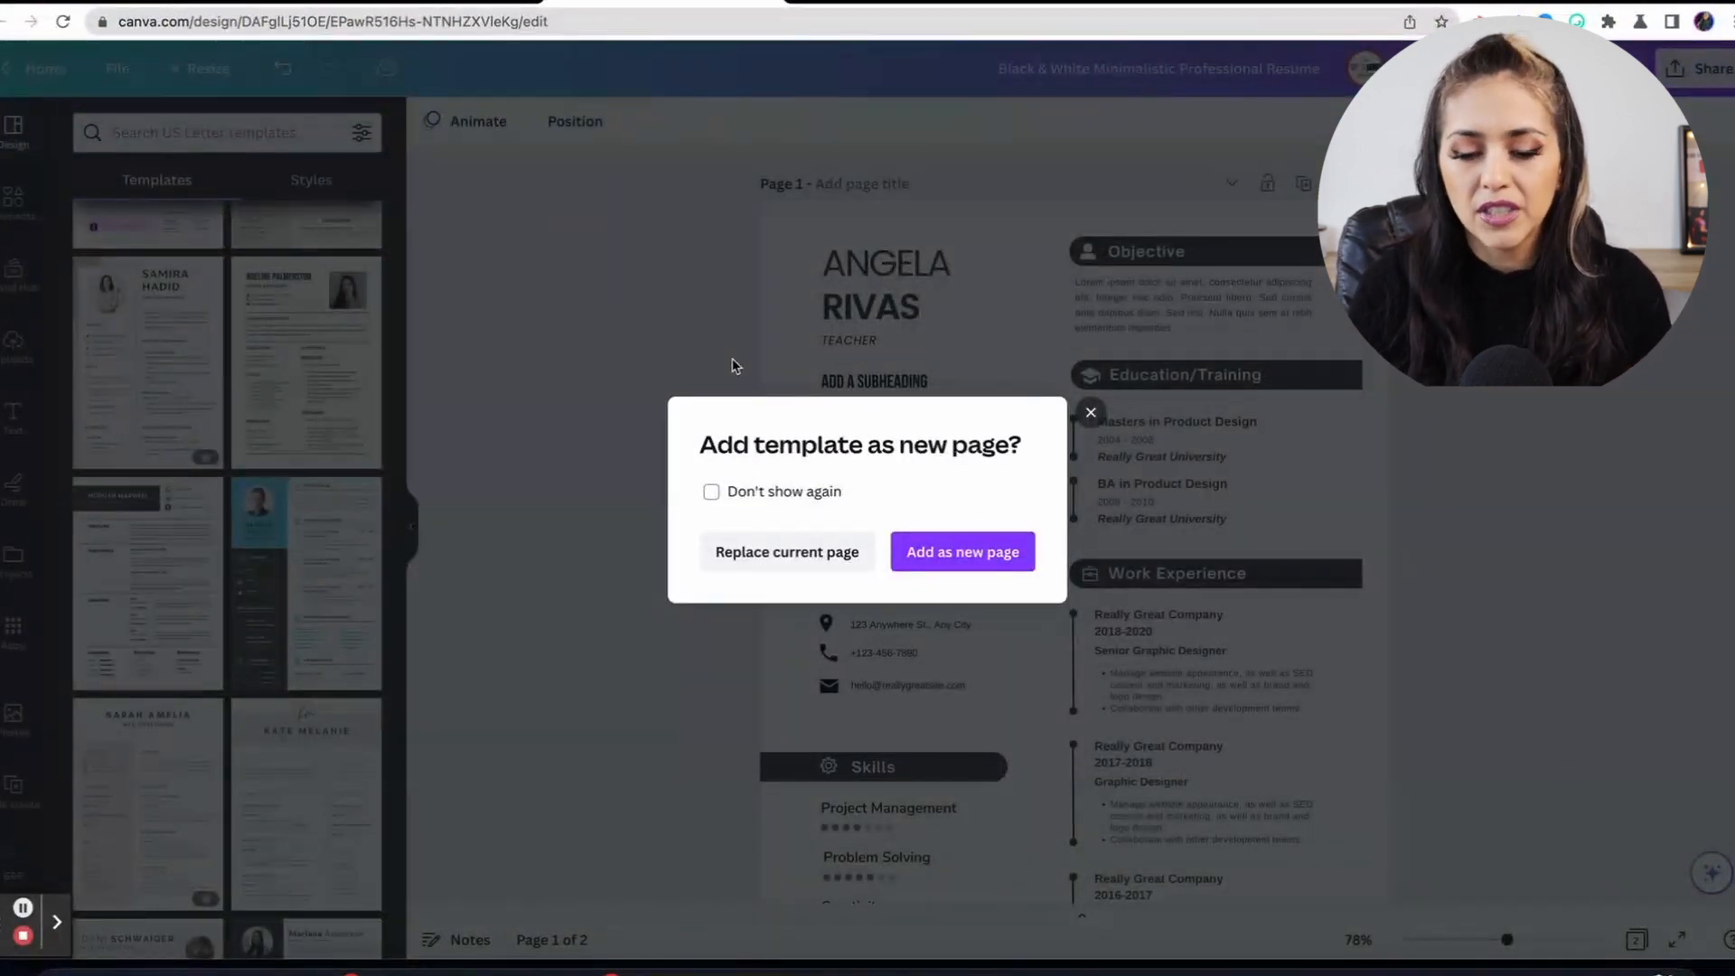
{"action": "left_click", "coordinate": [816, 554]}
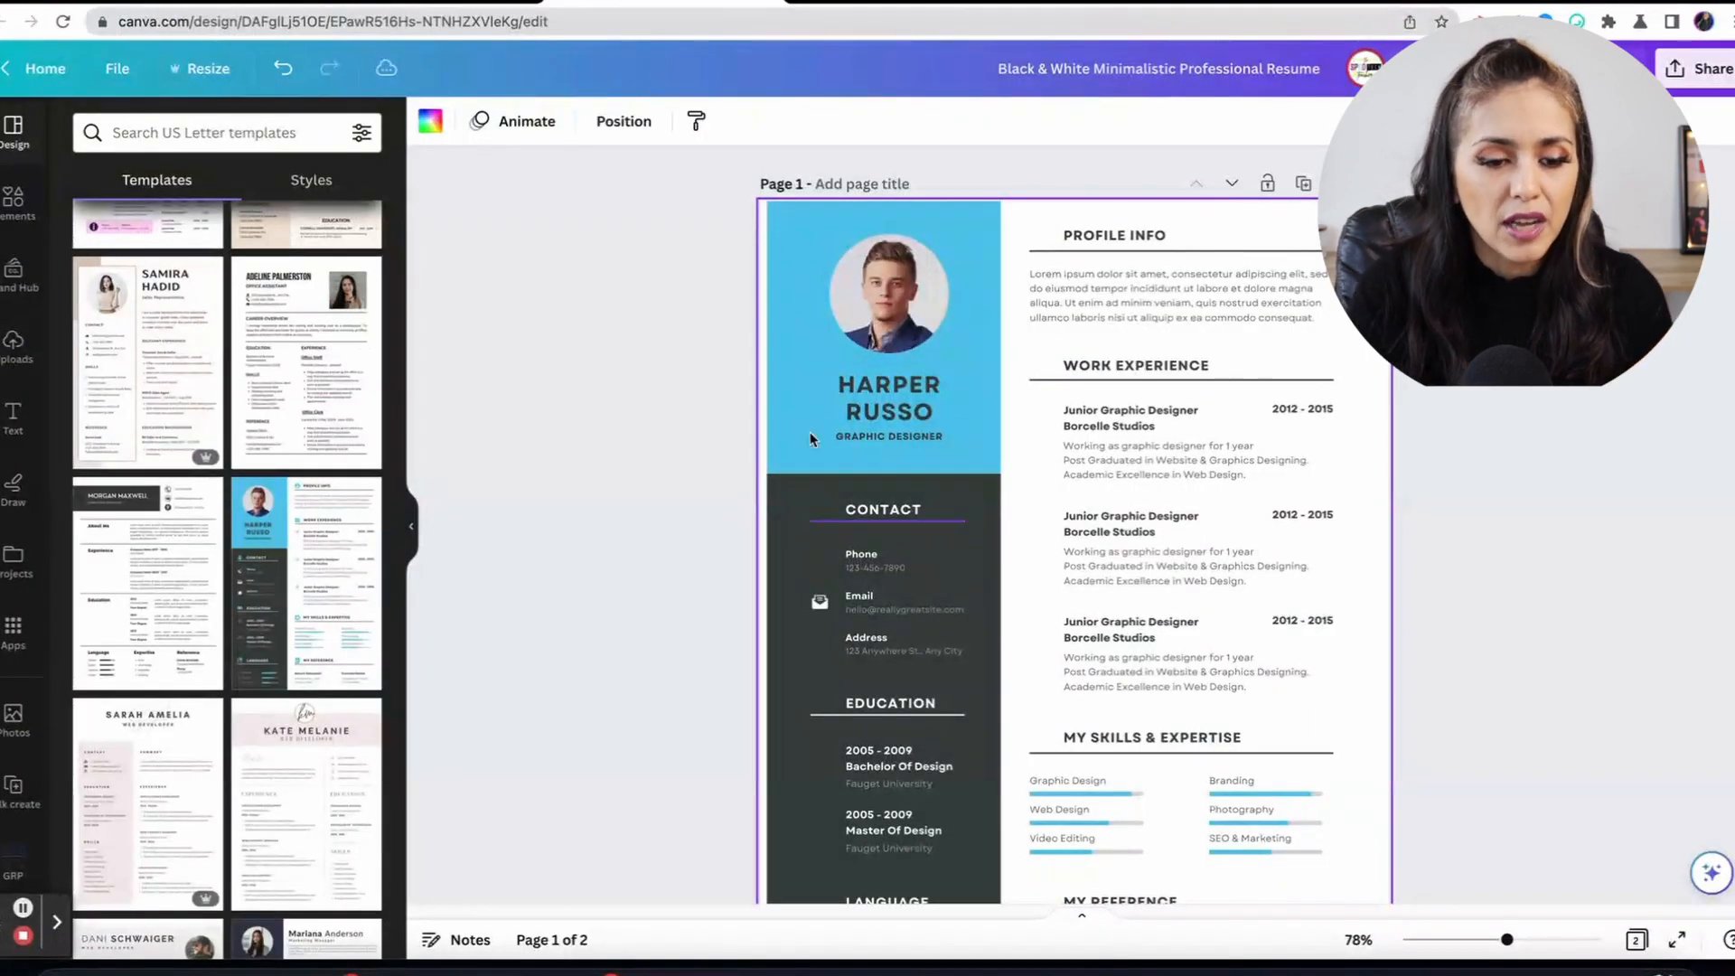
{"action": "left_click", "coordinate": [283, 73]}
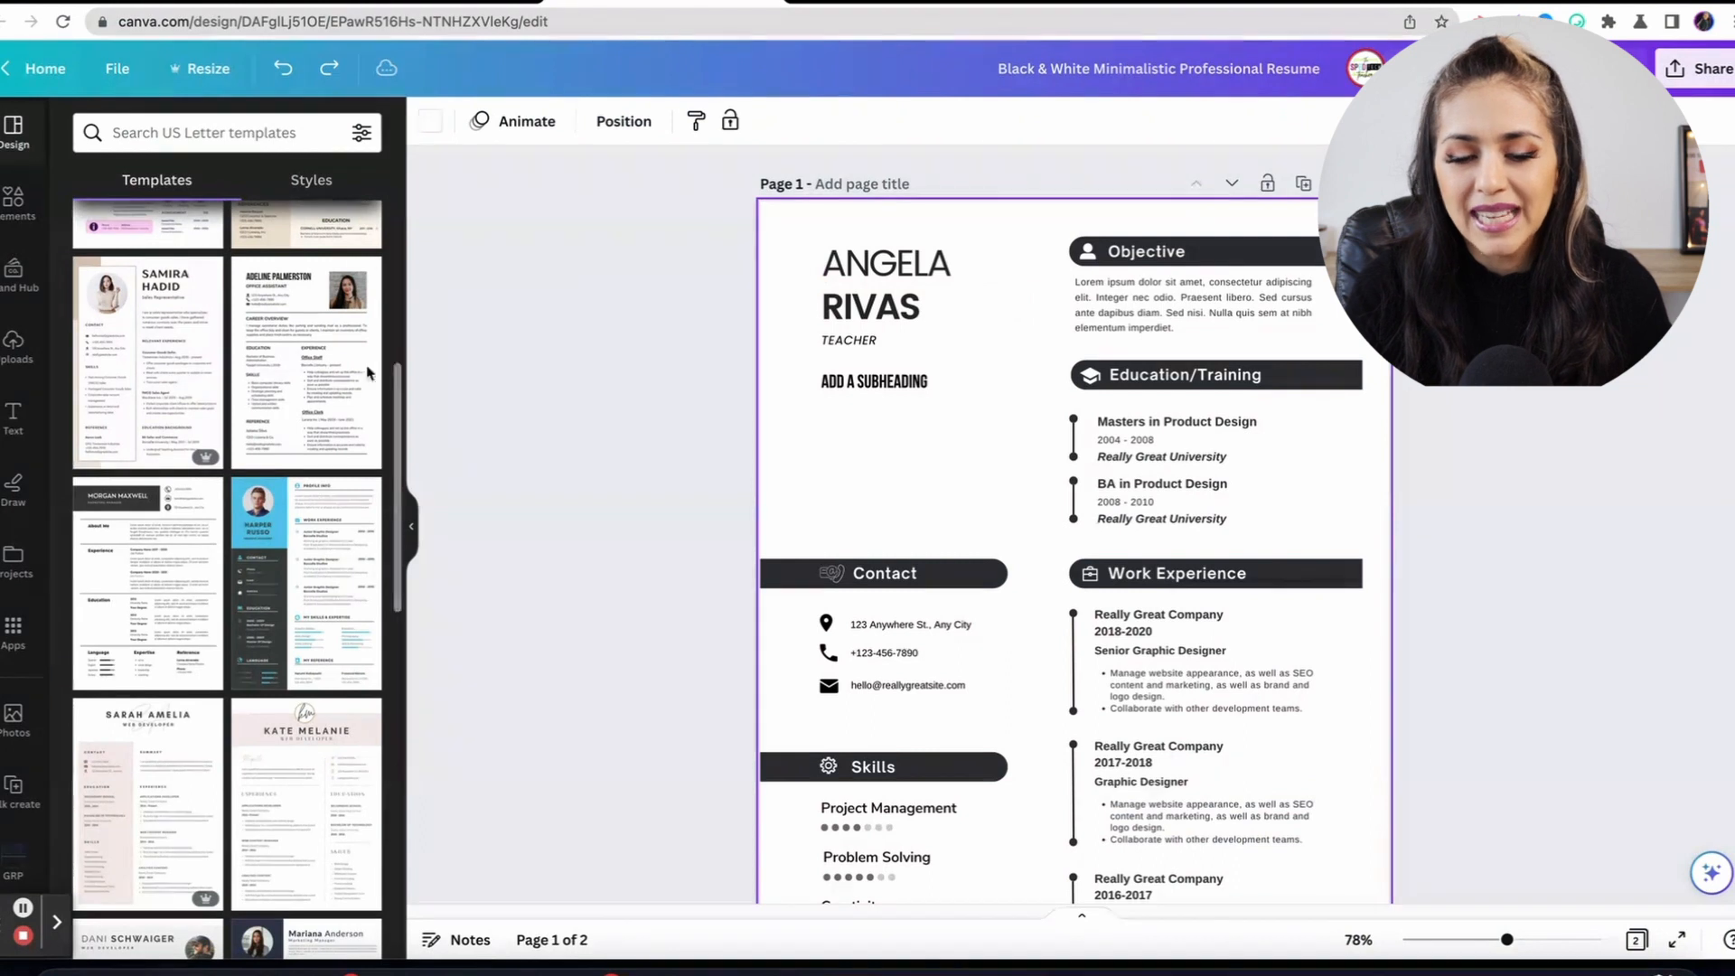
{"action": "left_click", "coordinate": [297, 551]}
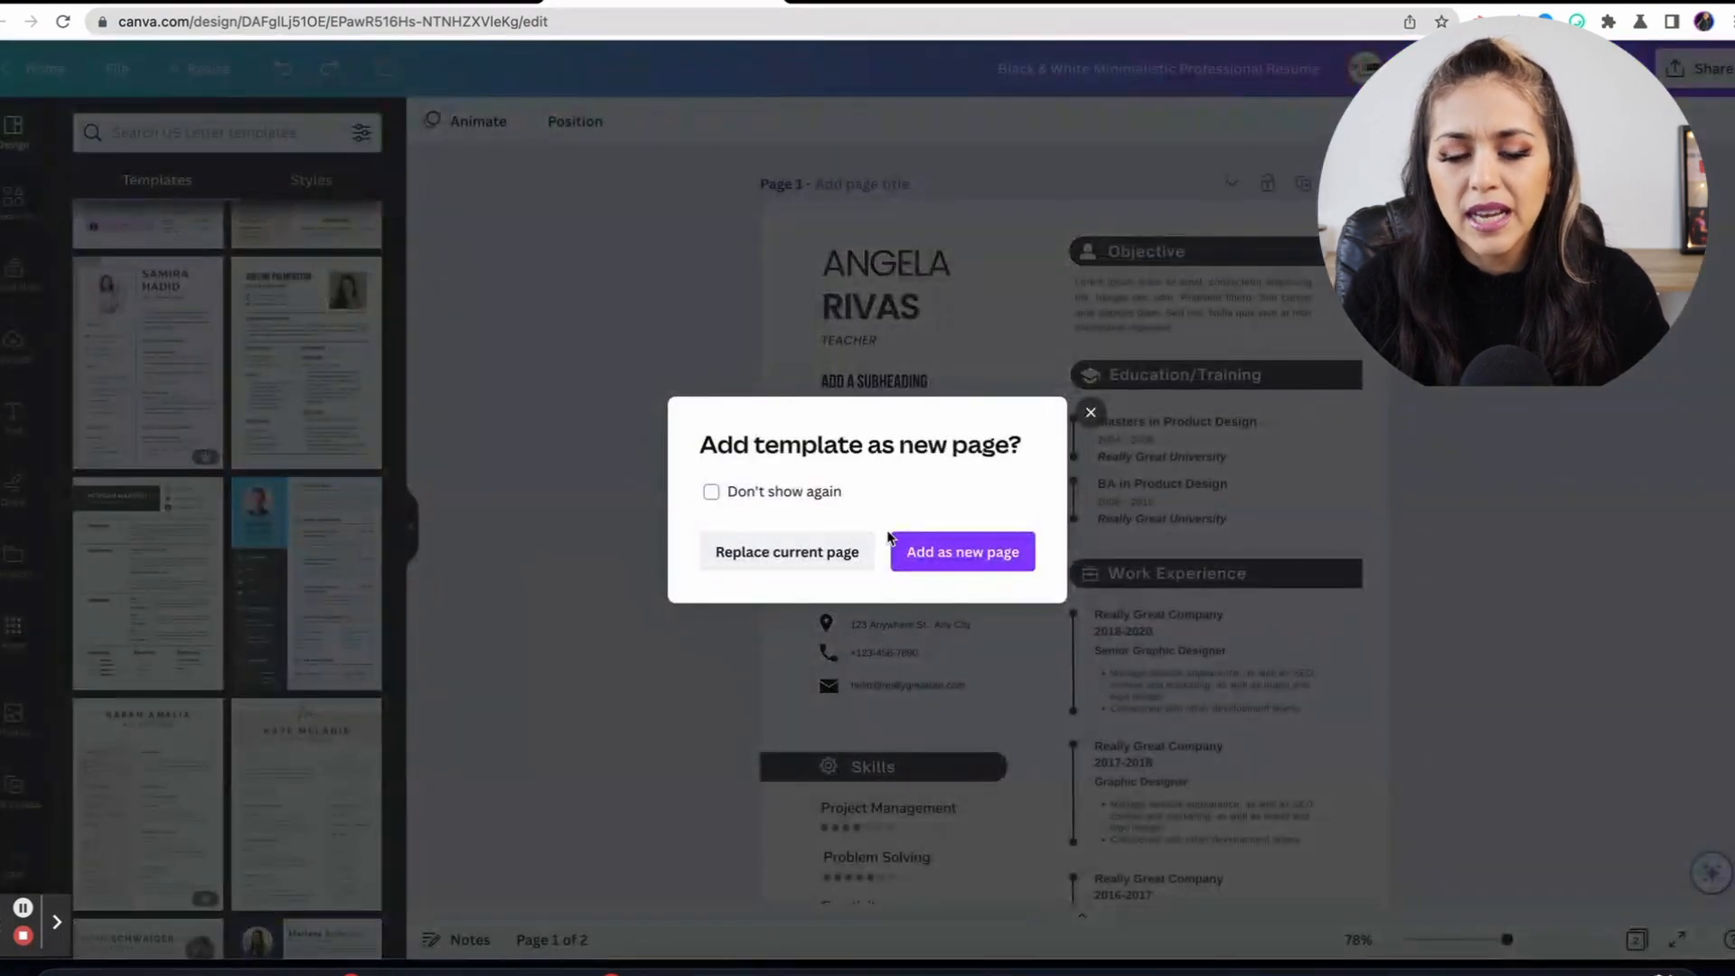
{"action": "left_click", "coordinate": [926, 552]}
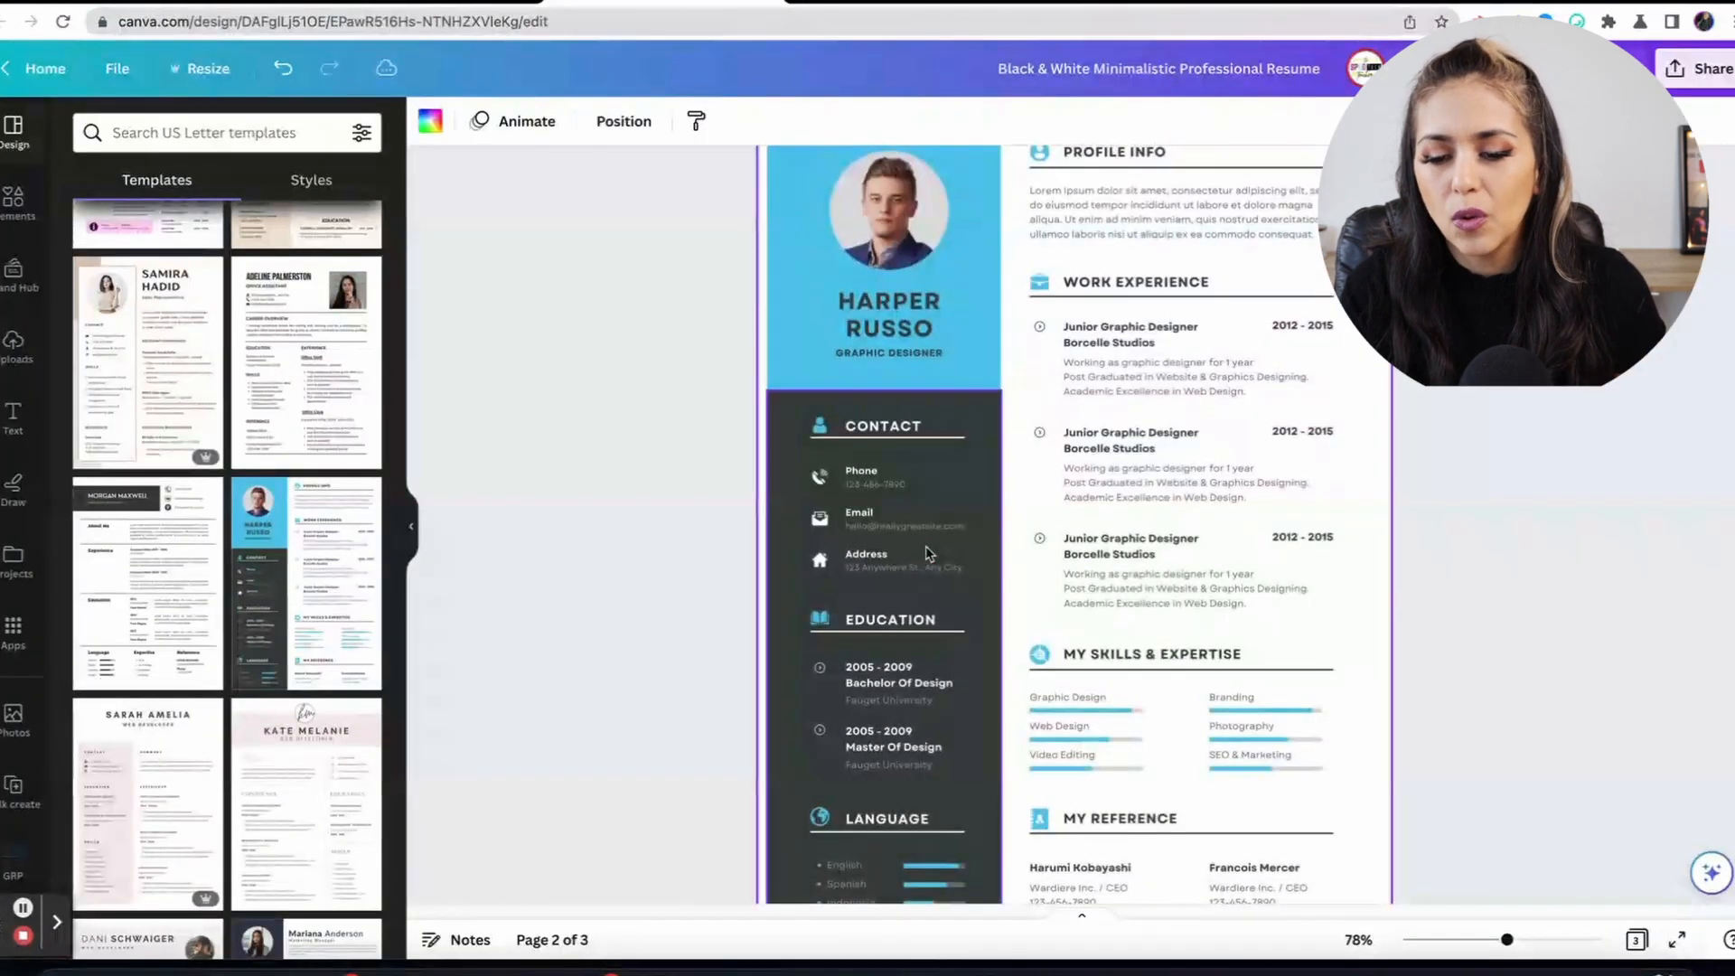
{"action": "scroll", "coordinate": [926, 552], "scroll_direction": "up", "scroll_amount": 10}
{"action": "scroll", "coordinate": [926, 553], "scroll_direction": "down", "scroll_amount": 10}
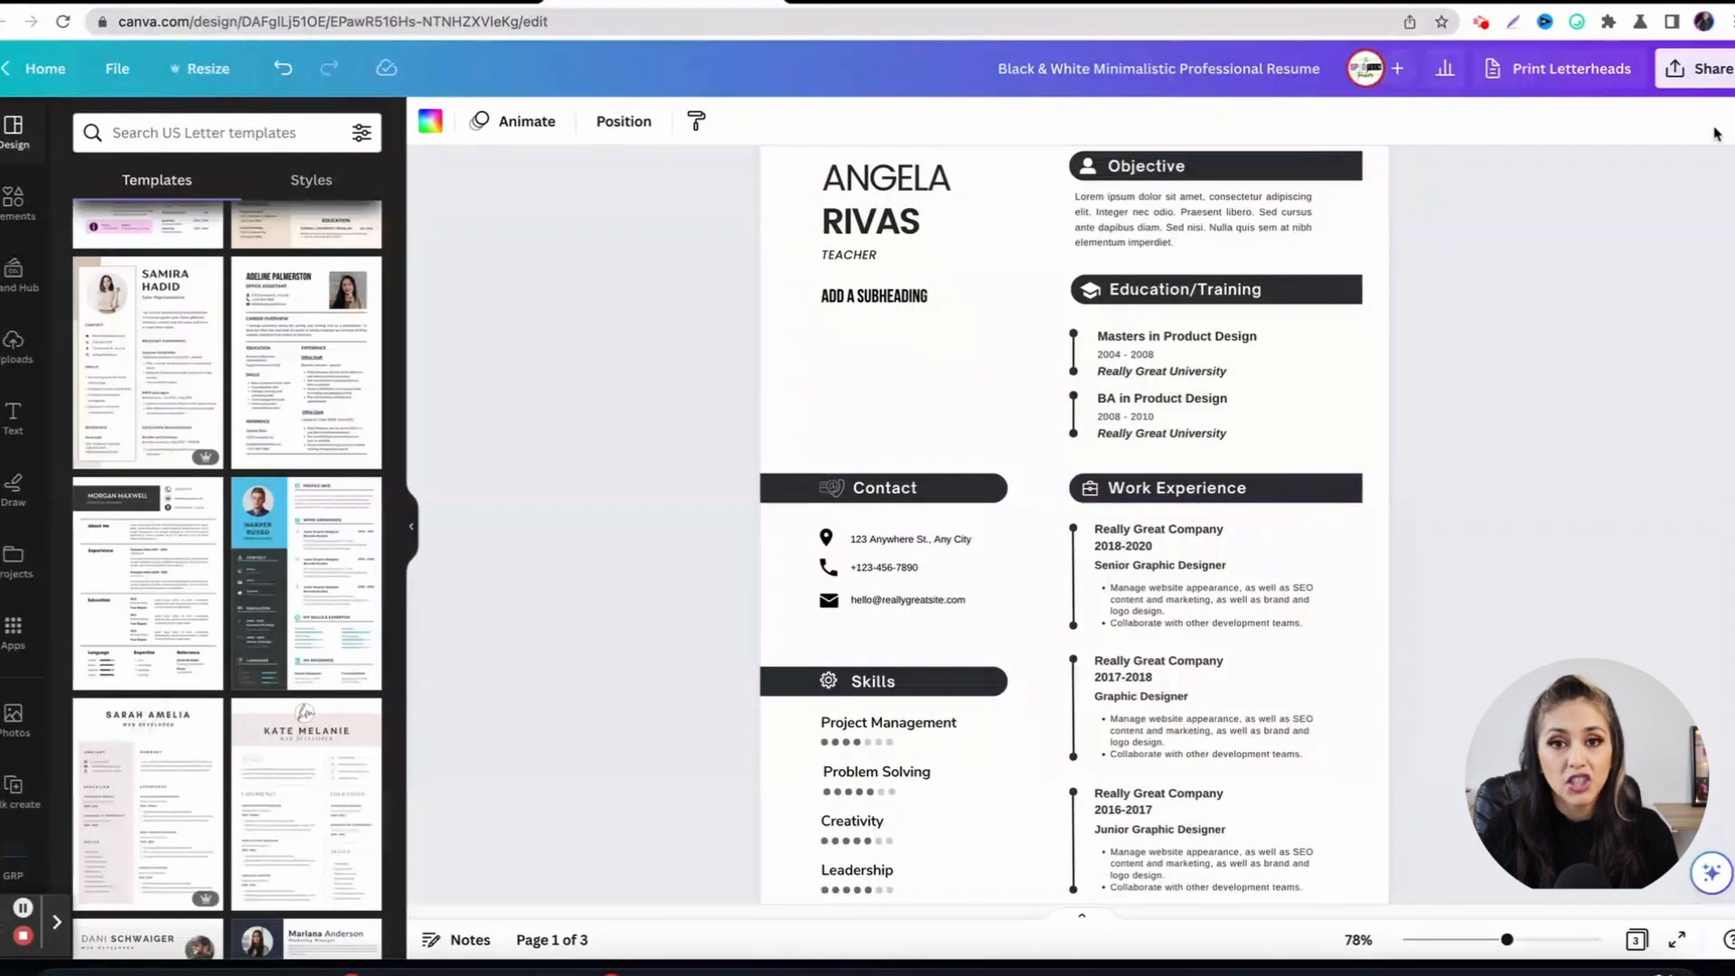
Download the resume as a PDF Standard file with Flatten PDF turned on.
{"action": "left_click", "coordinate": [1708, 78]}
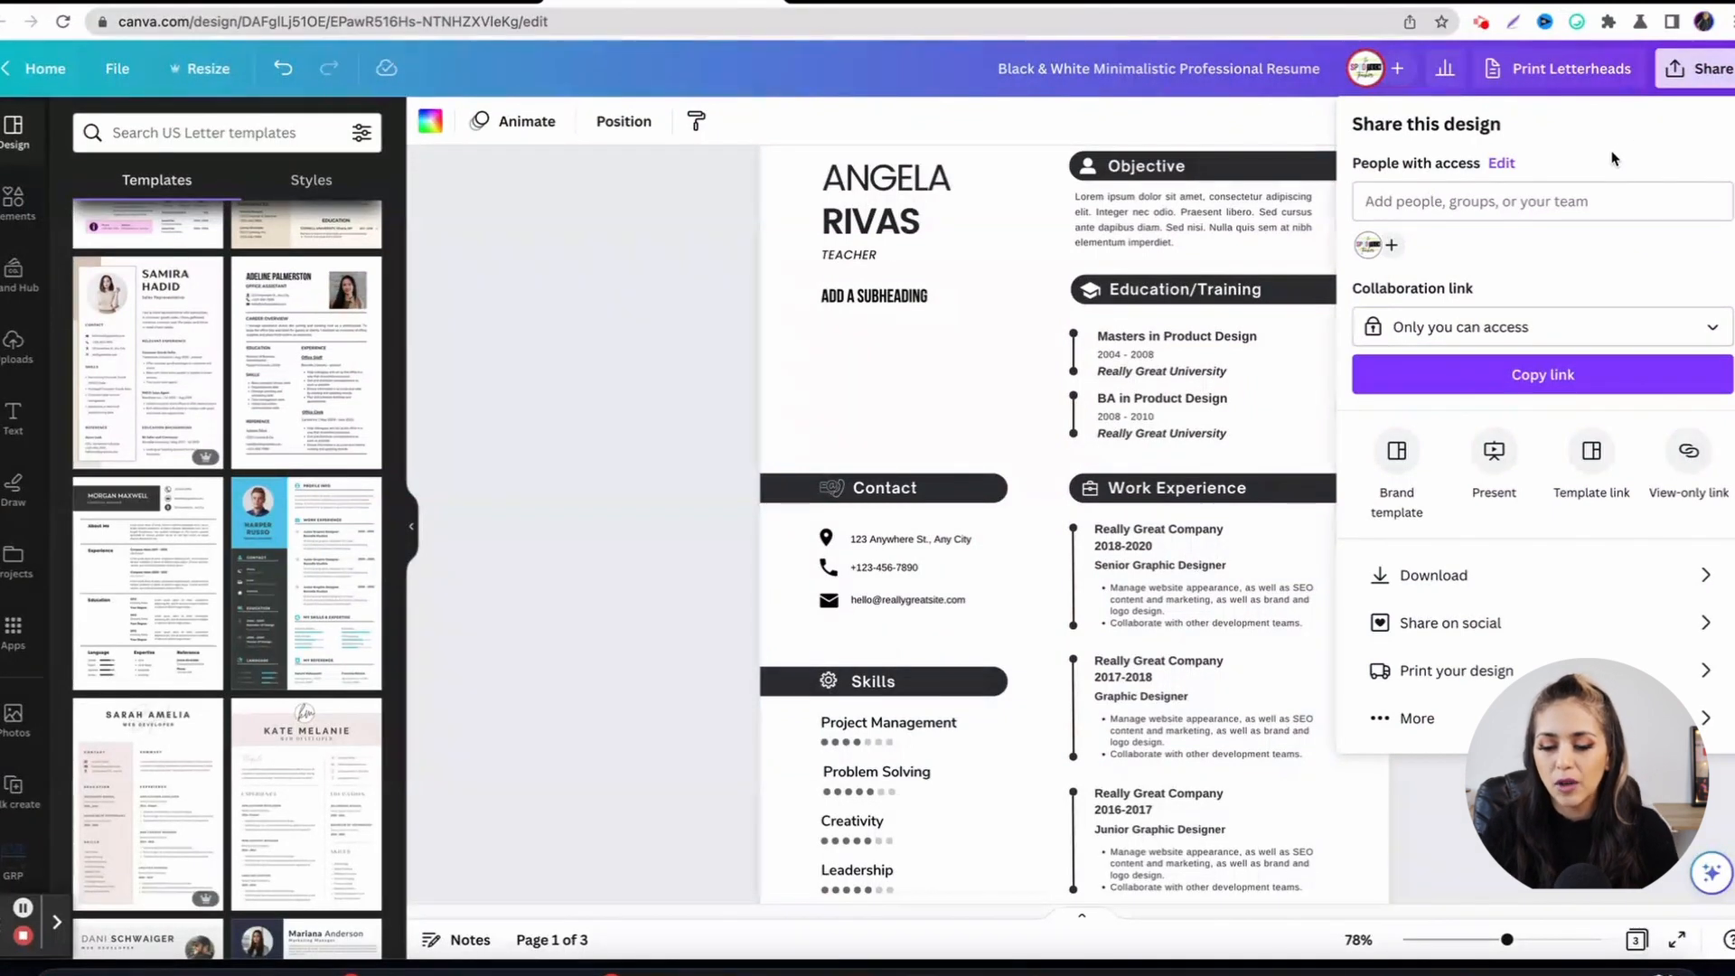
{"action": "left_click", "coordinate": [1471, 573]}
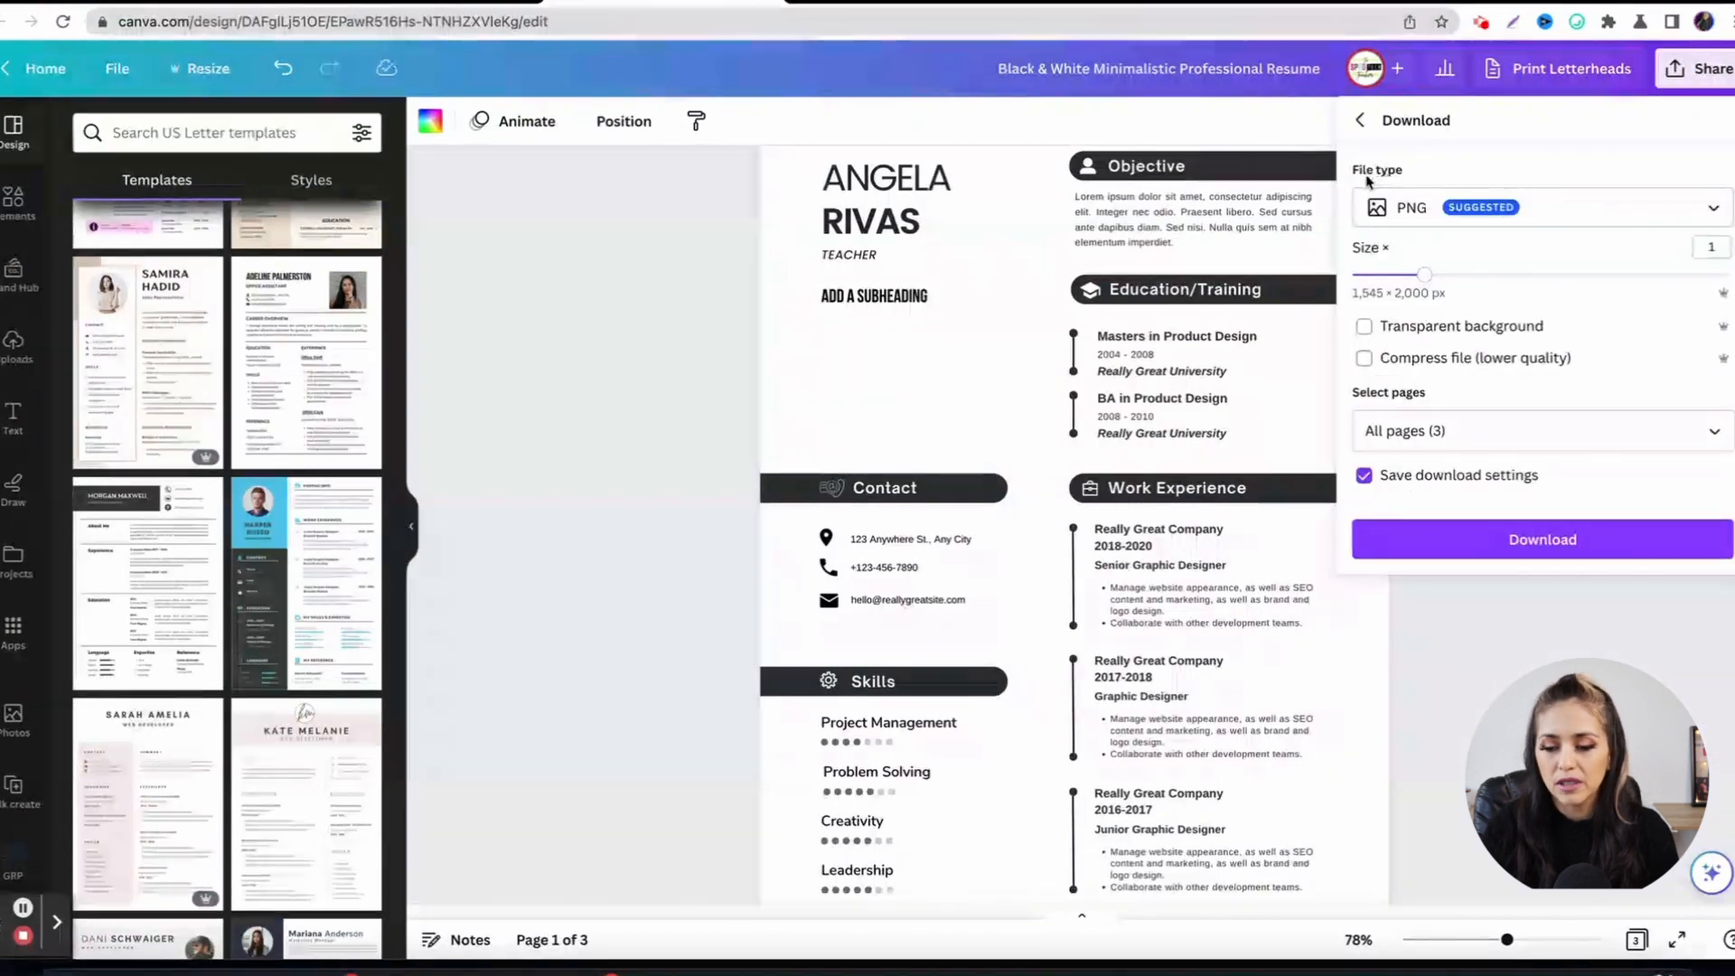
{"action": "left_click", "coordinate": [1592, 215]}
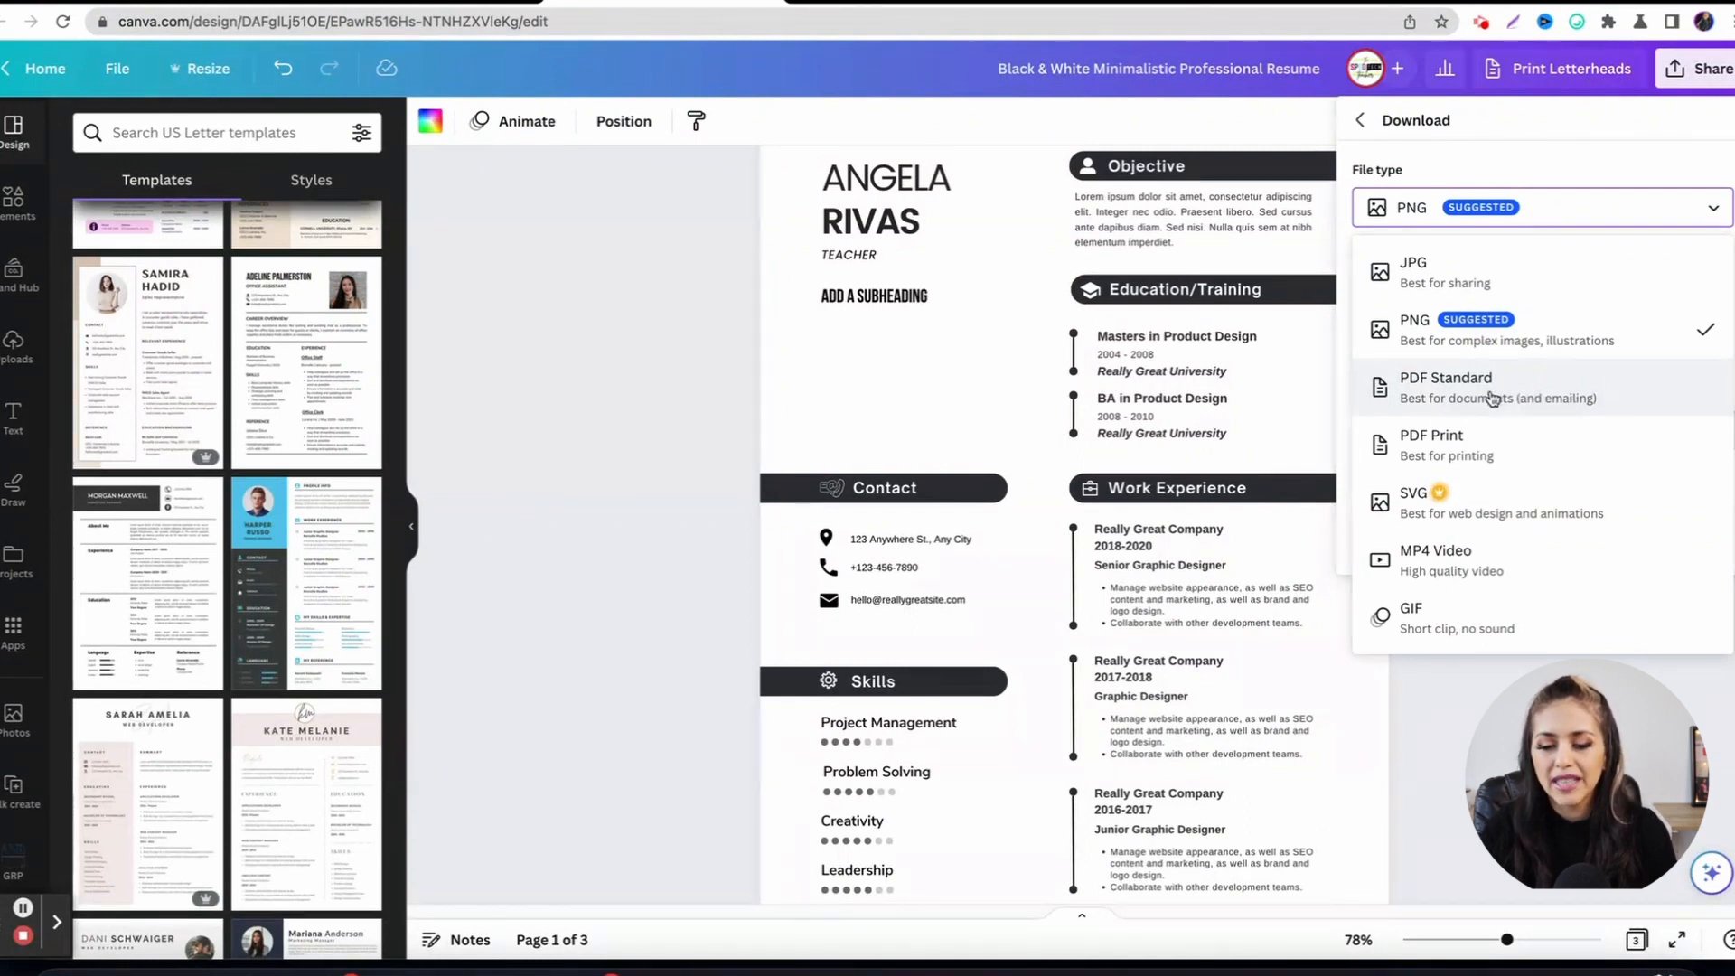
{"action": "left_click", "coordinate": [1493, 399]}
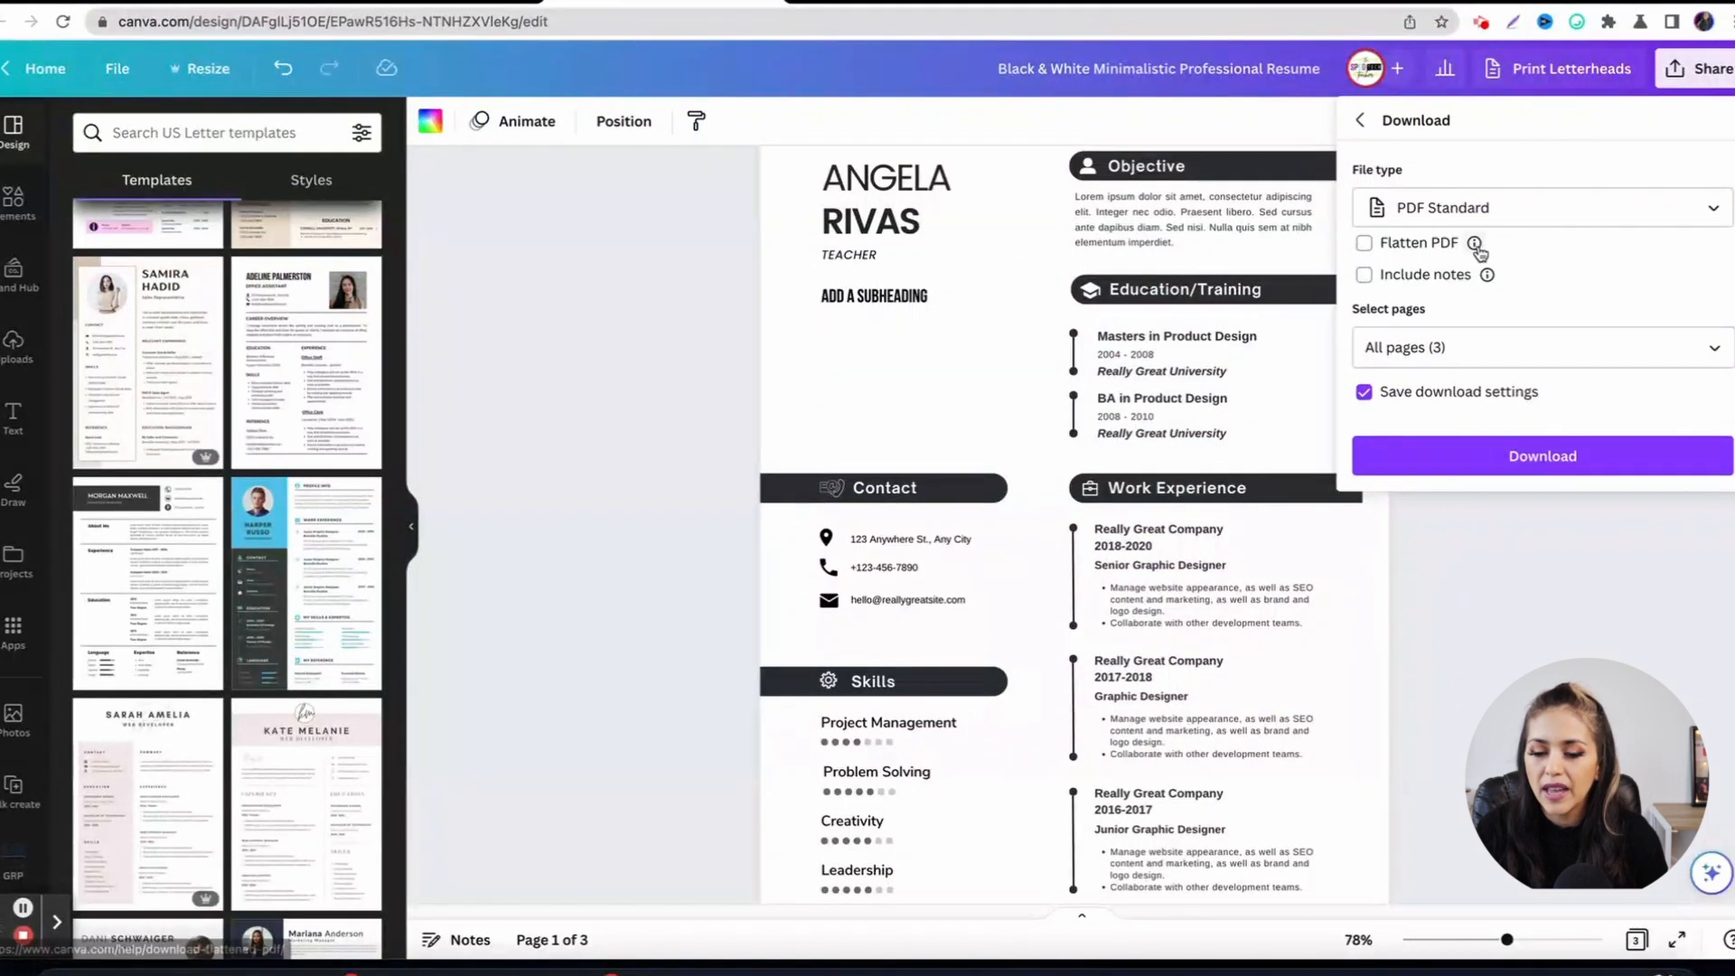
{"action": "mouse_move", "coordinate": [1476, 250]}
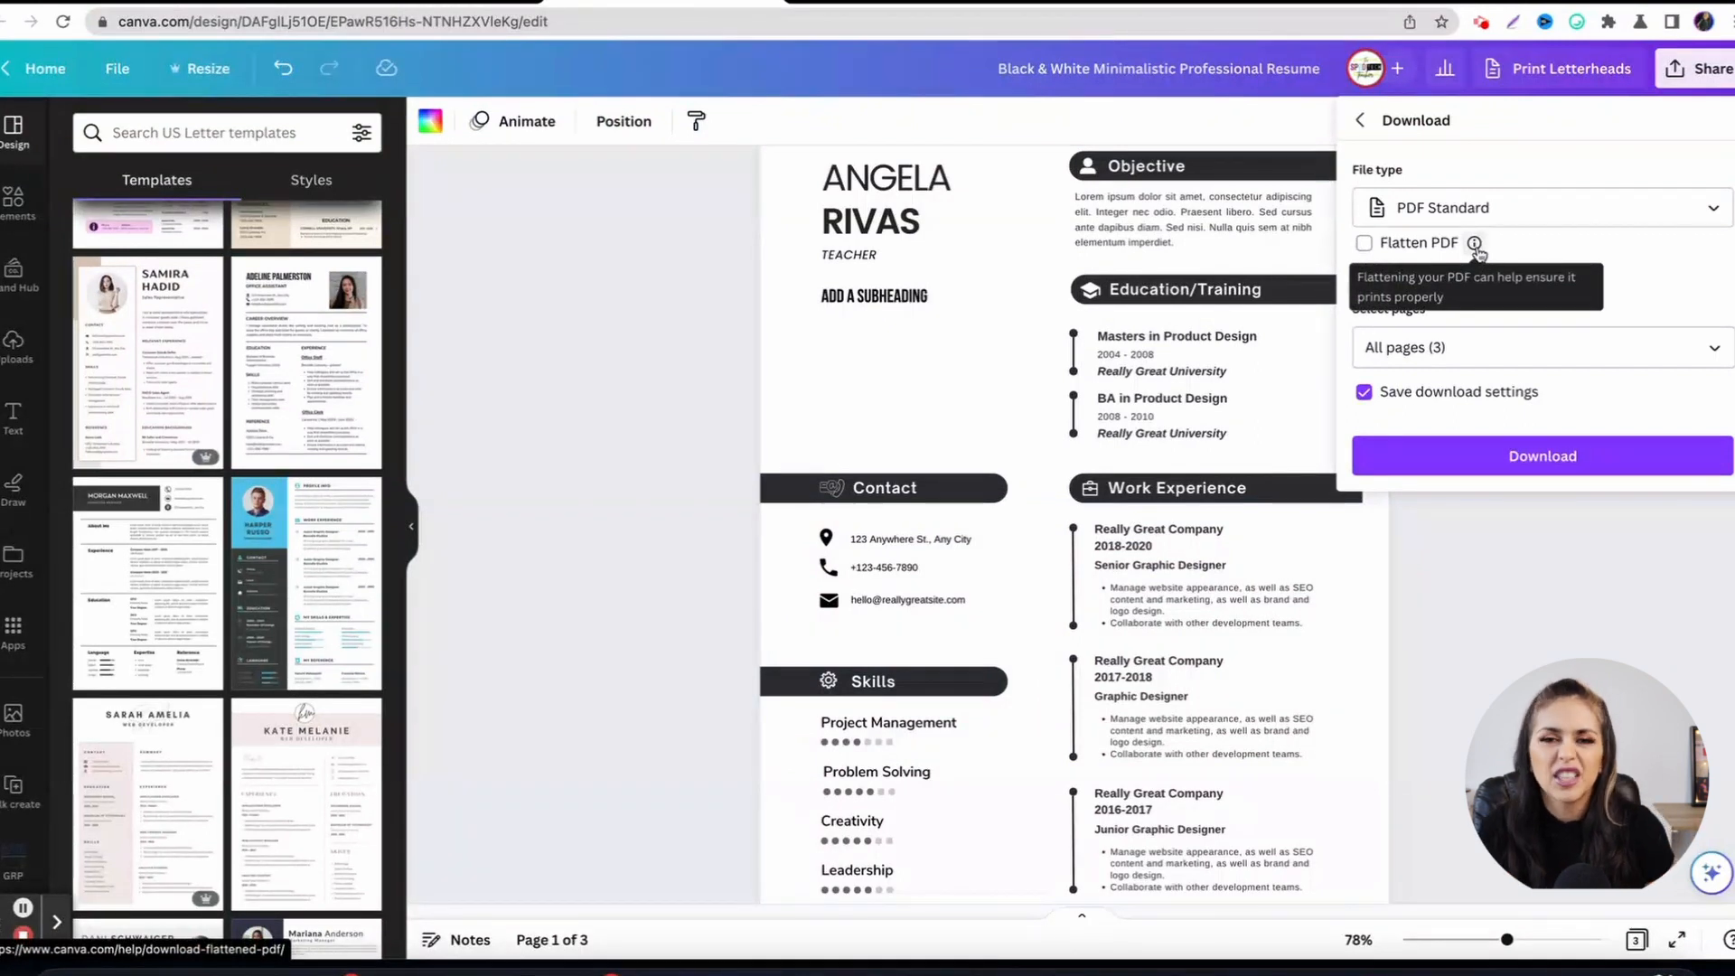
{"action": "left_click", "coordinate": [1364, 243]}
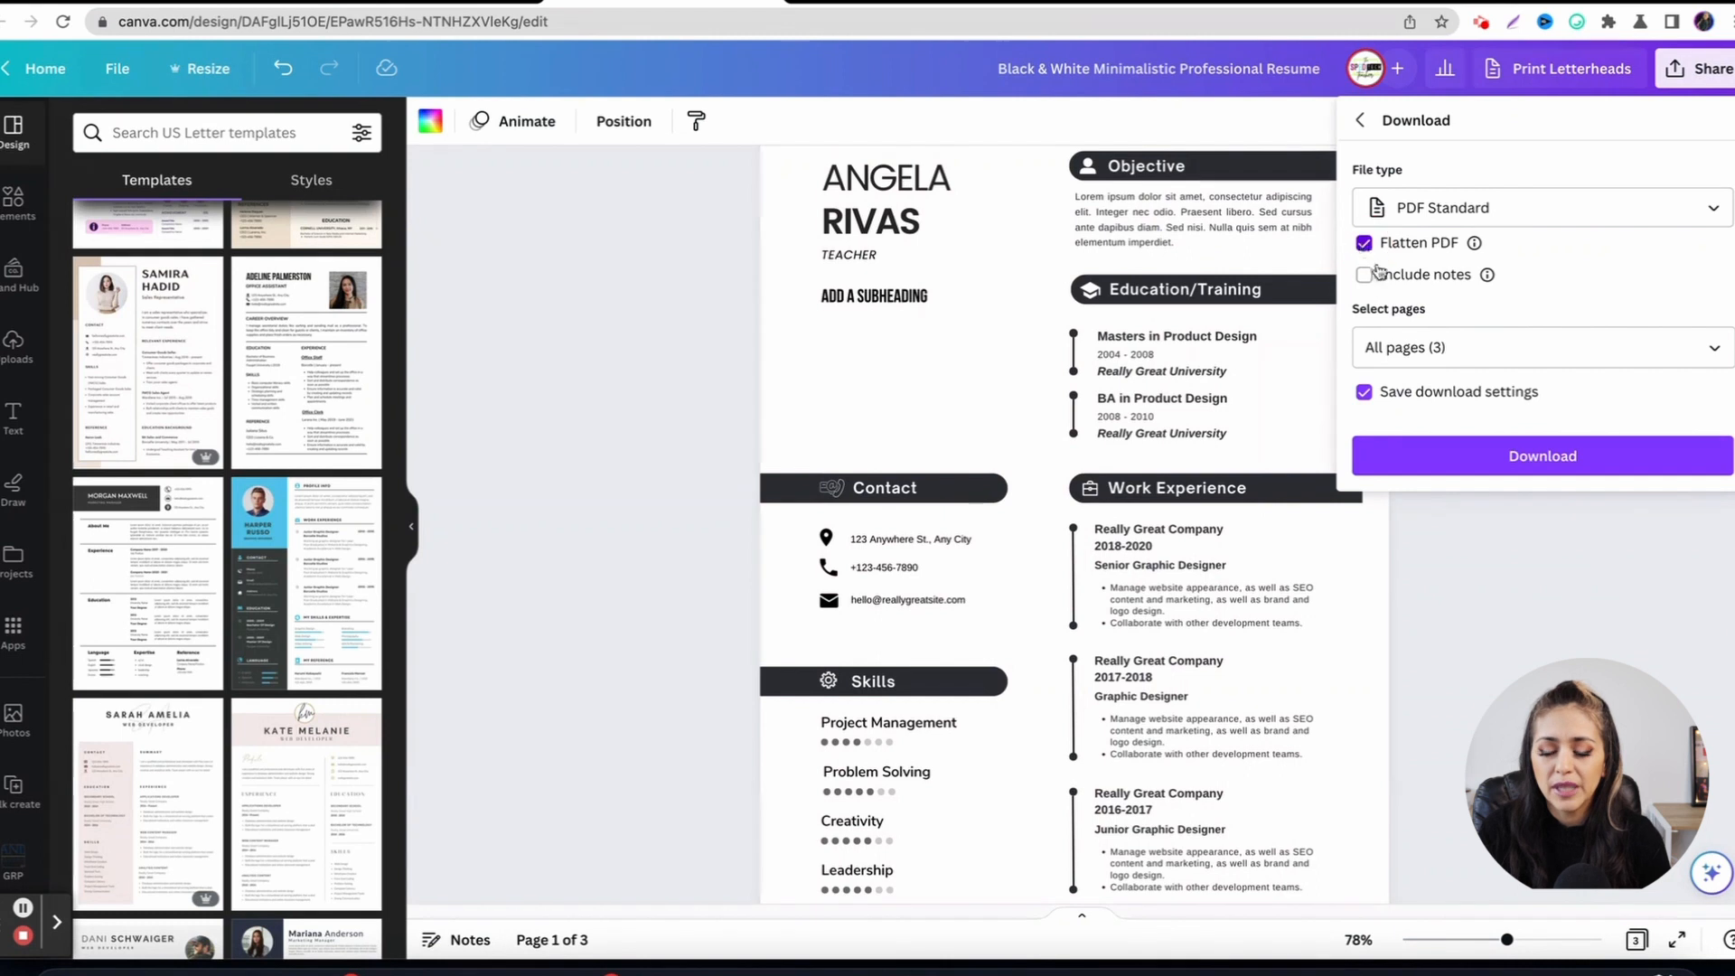
{"action": "left_click", "coordinate": [1474, 459]}
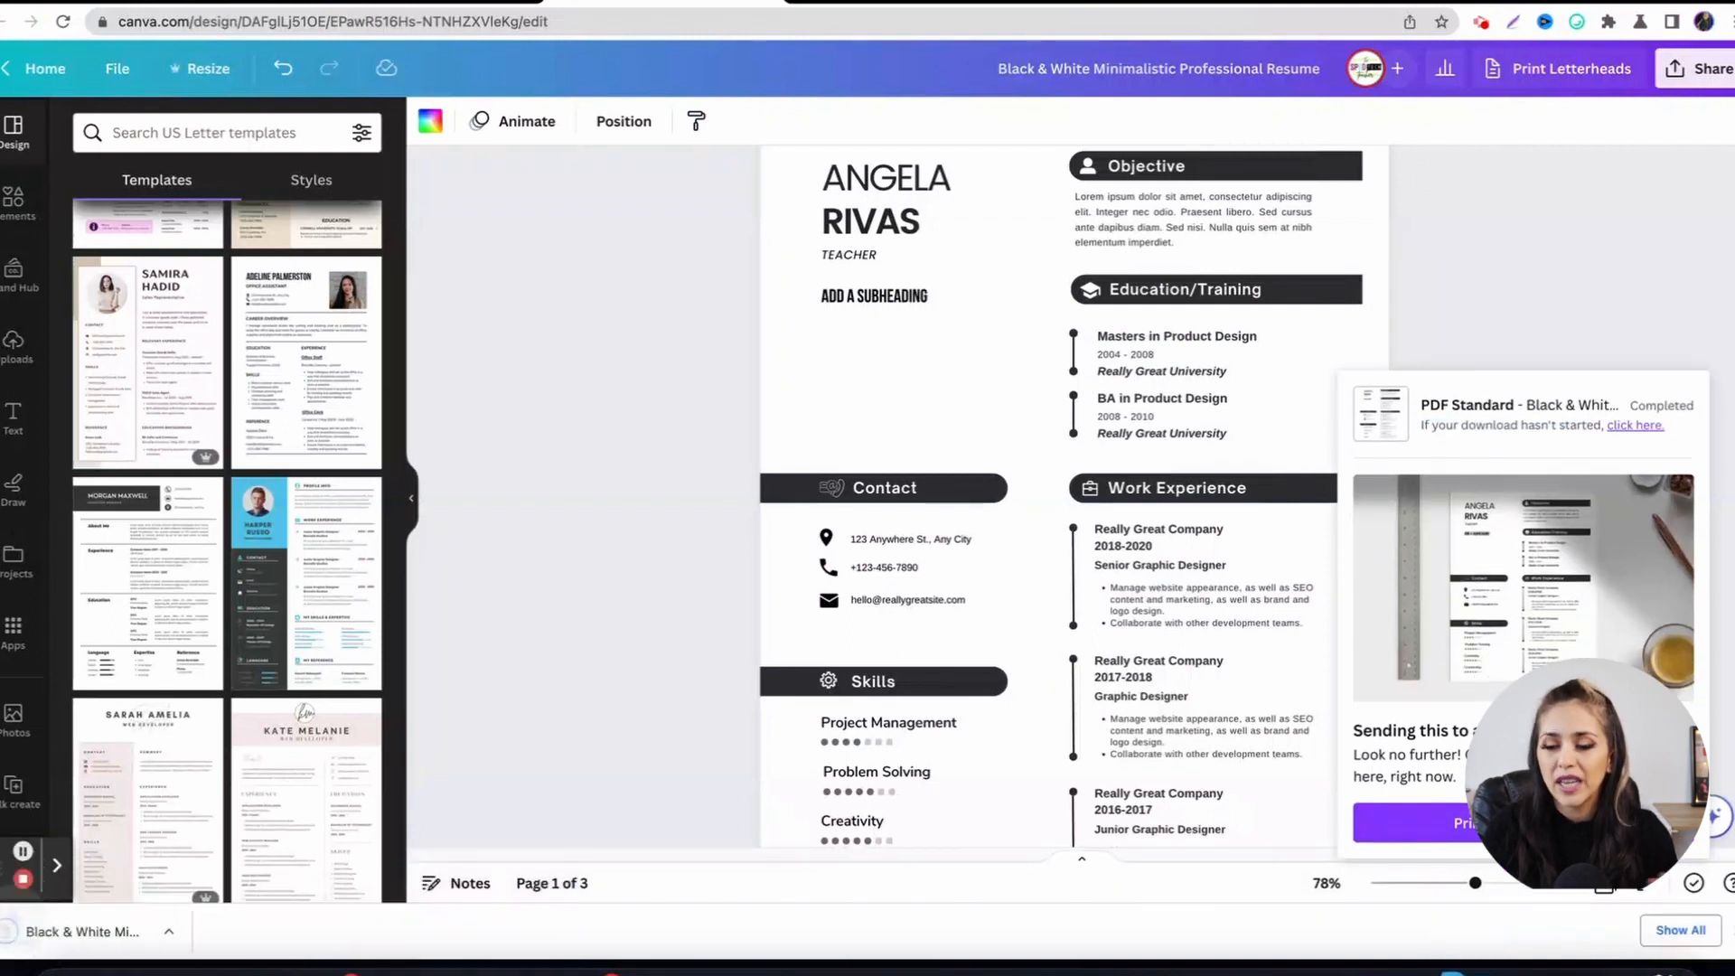
Confirm all three pages are included in the export, then open the downloaded resume PDF in the browser.
{"action": "left_click", "coordinate": [1711, 77]}
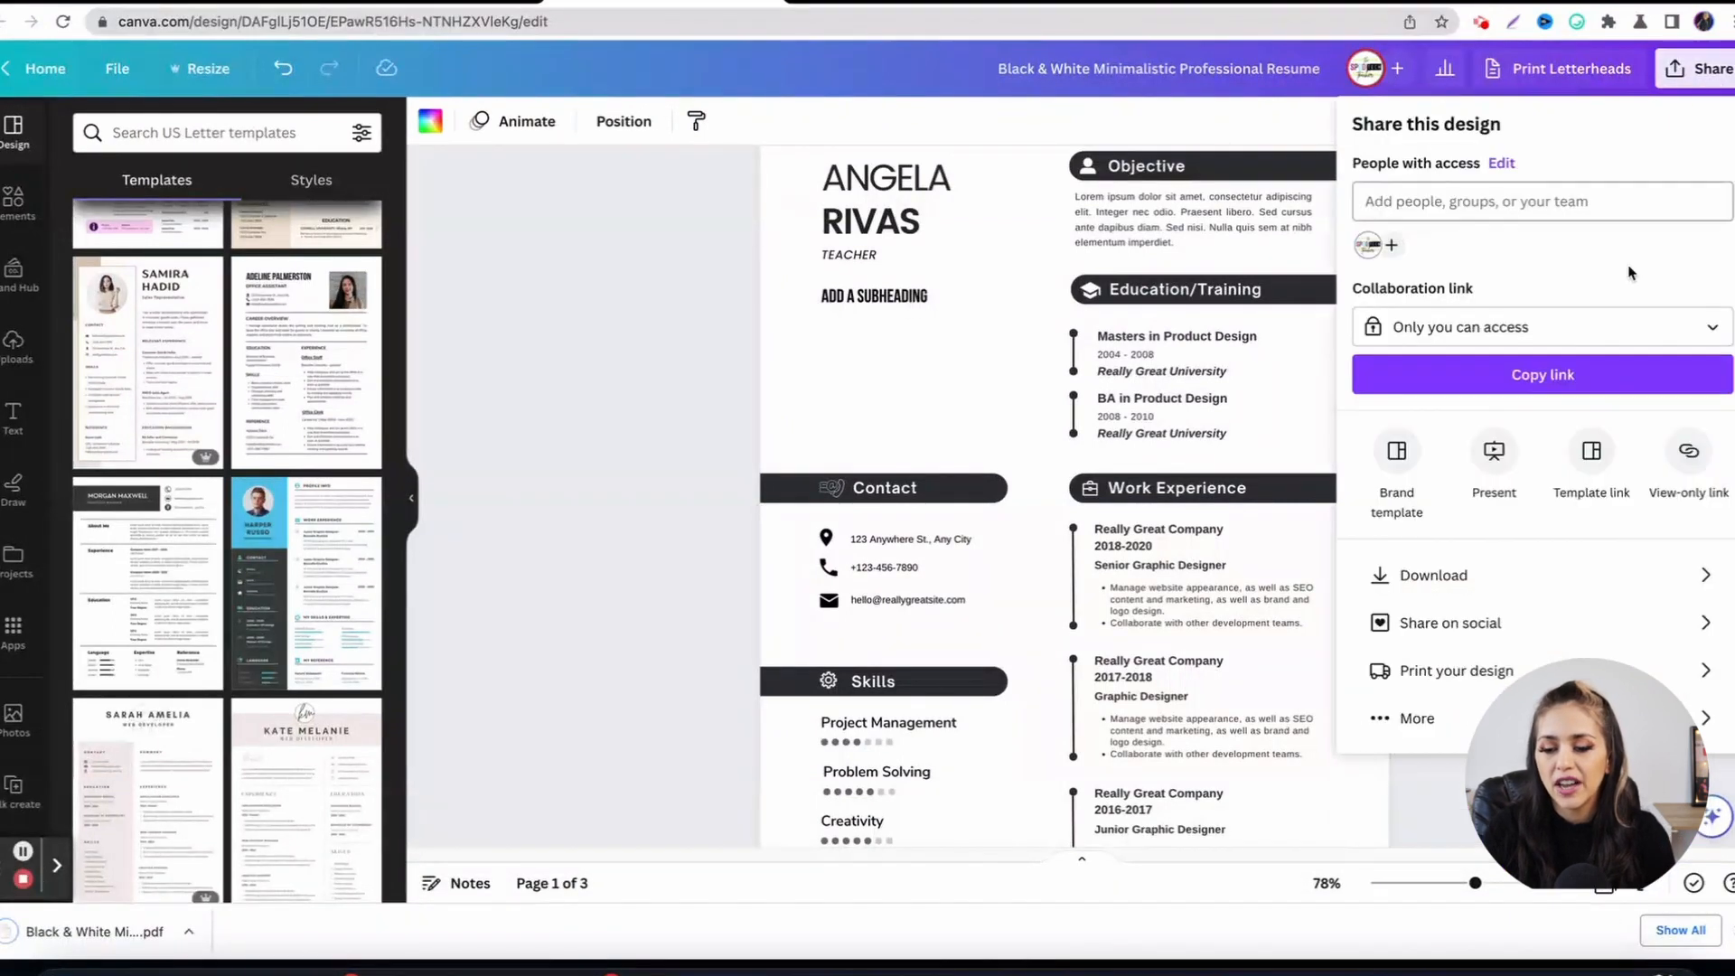
{"action": "left_click", "coordinate": [1562, 578]}
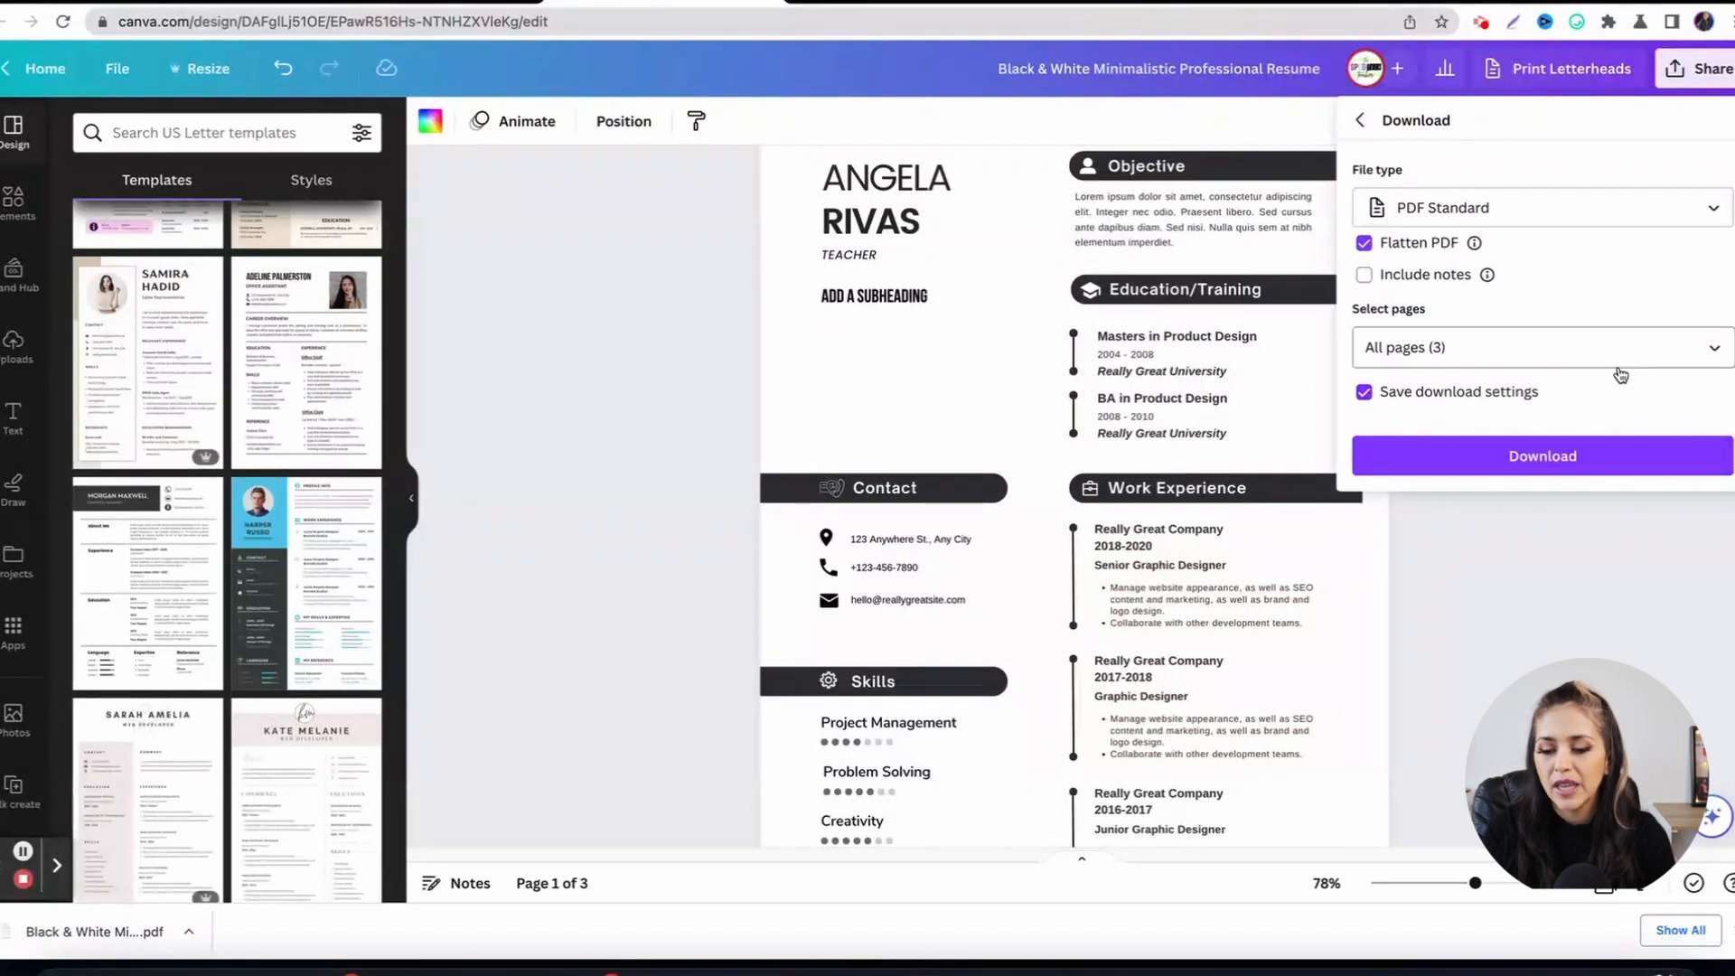
{"action": "left_click", "coordinate": [1682, 354]}
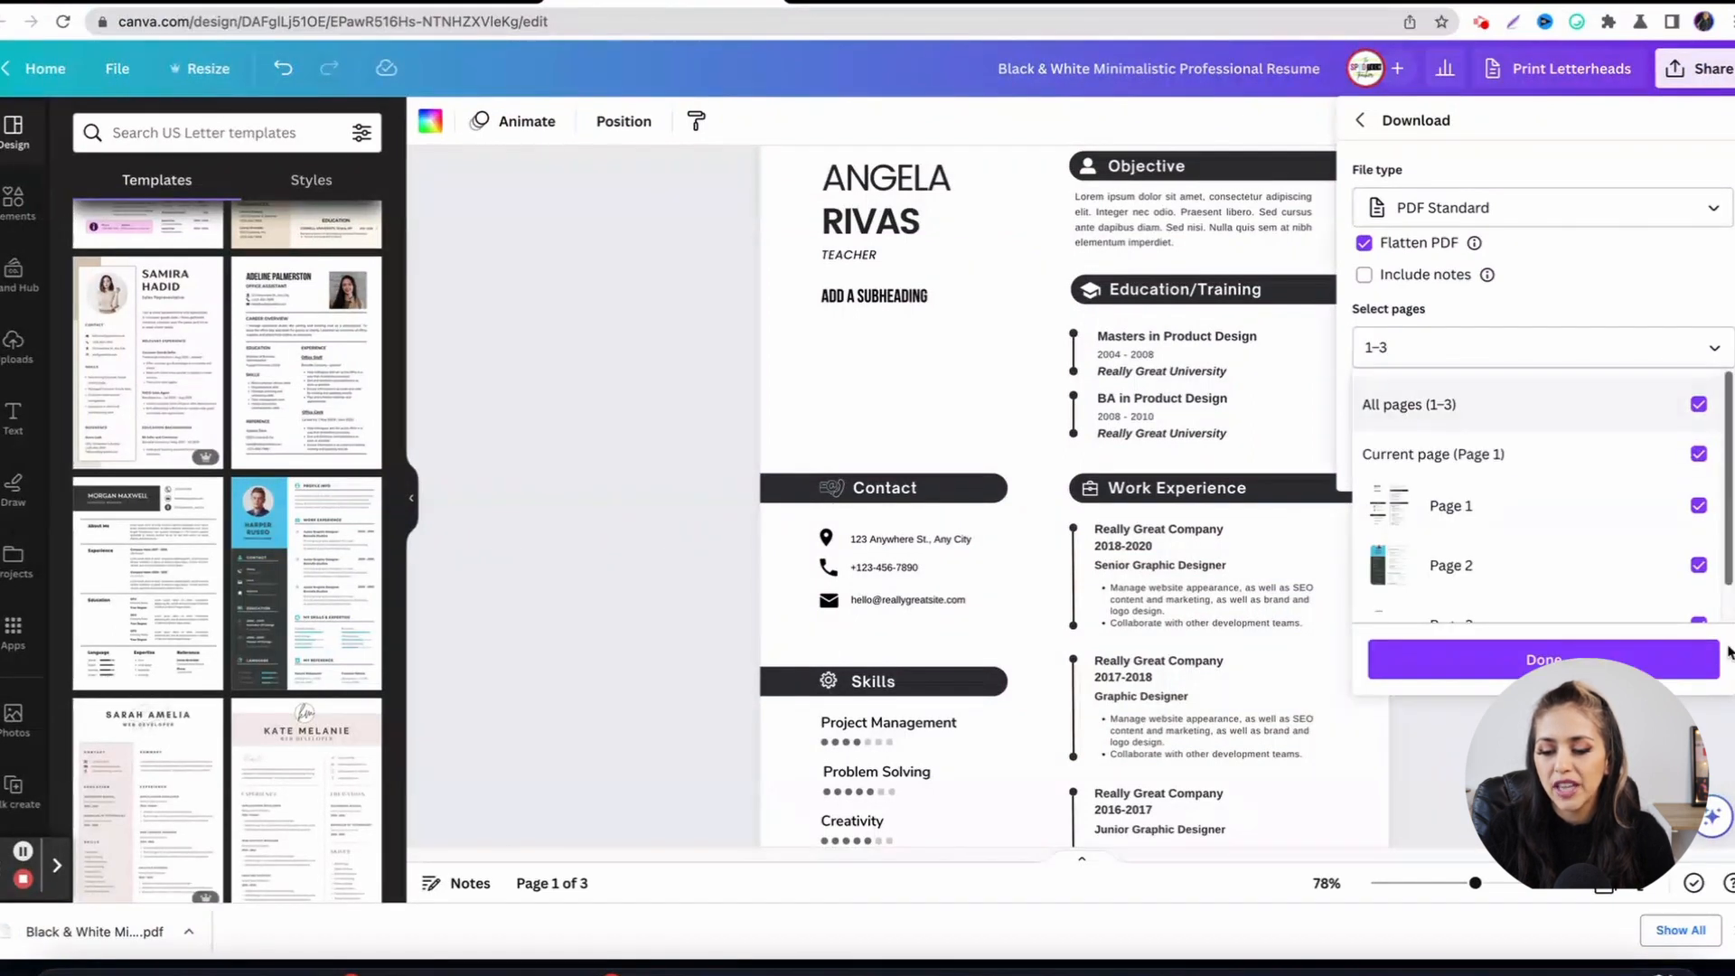
{"action": "left_click", "coordinate": [1544, 659]}
{"action": "left_click", "coordinate": [1387, 347]}
{"action": "left_click", "coordinate": [1544, 659]}
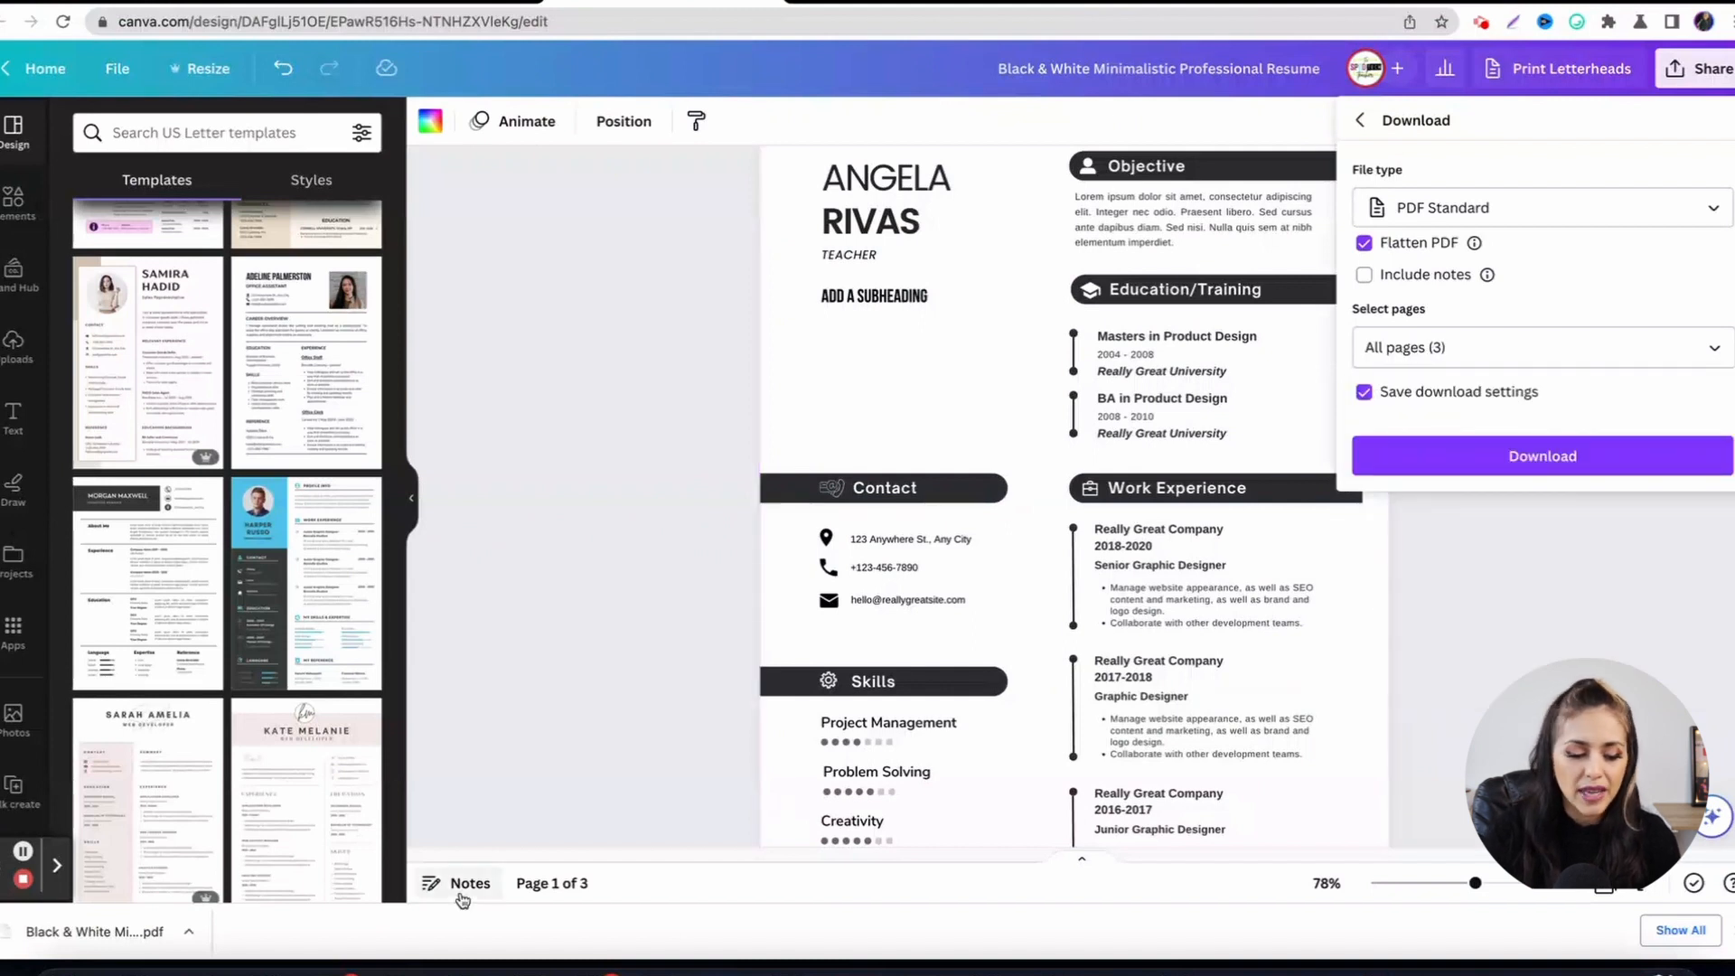
{"action": "left_click", "coordinate": [588, 573]}
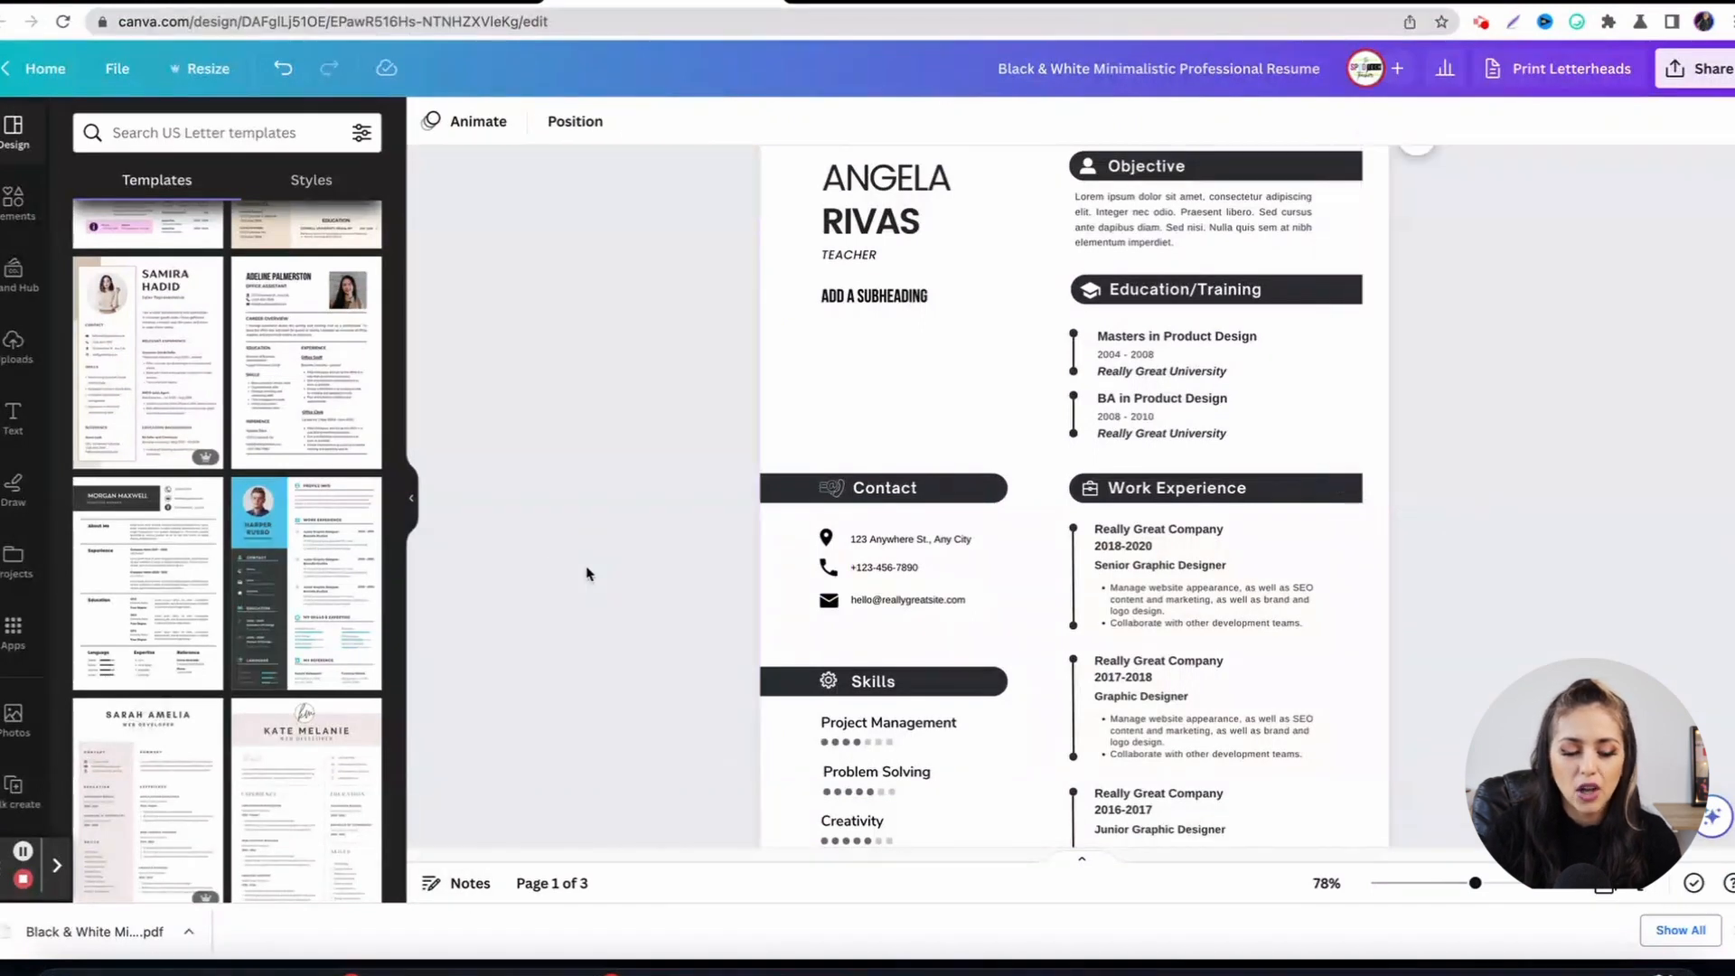
{"action": "left_click", "coordinate": [61, 929]}
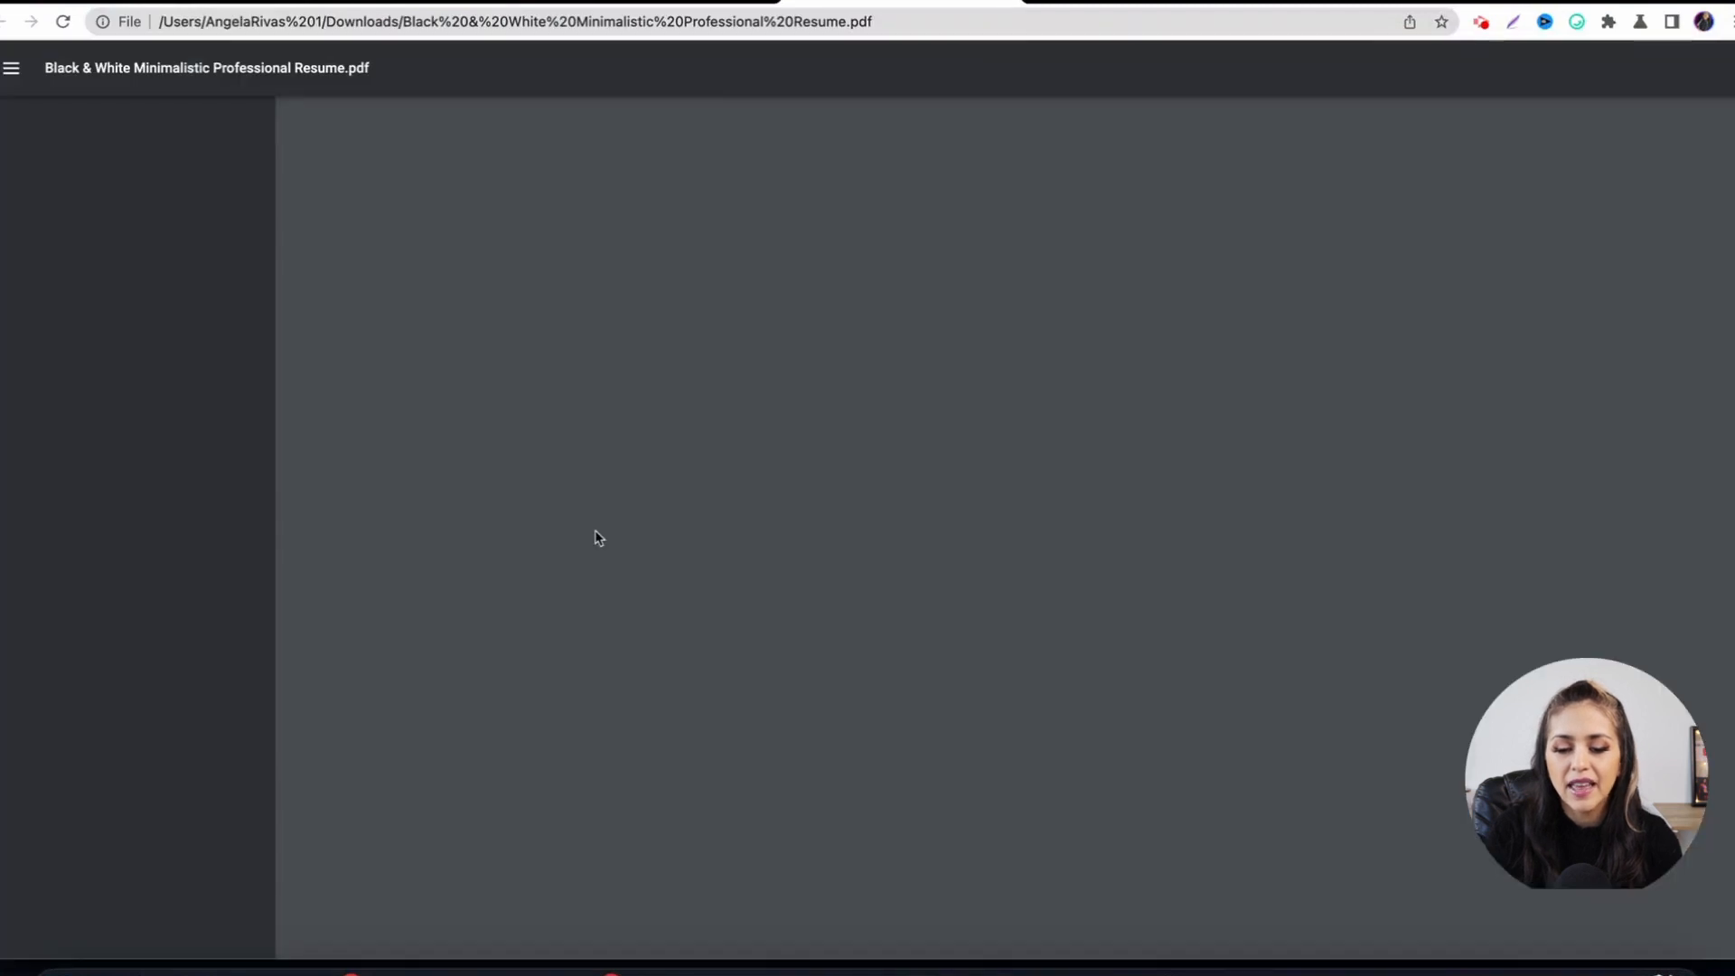
{"action": "scroll", "coordinate": [836, 504], "scroll_direction": "down", "scroll_amount": 3}
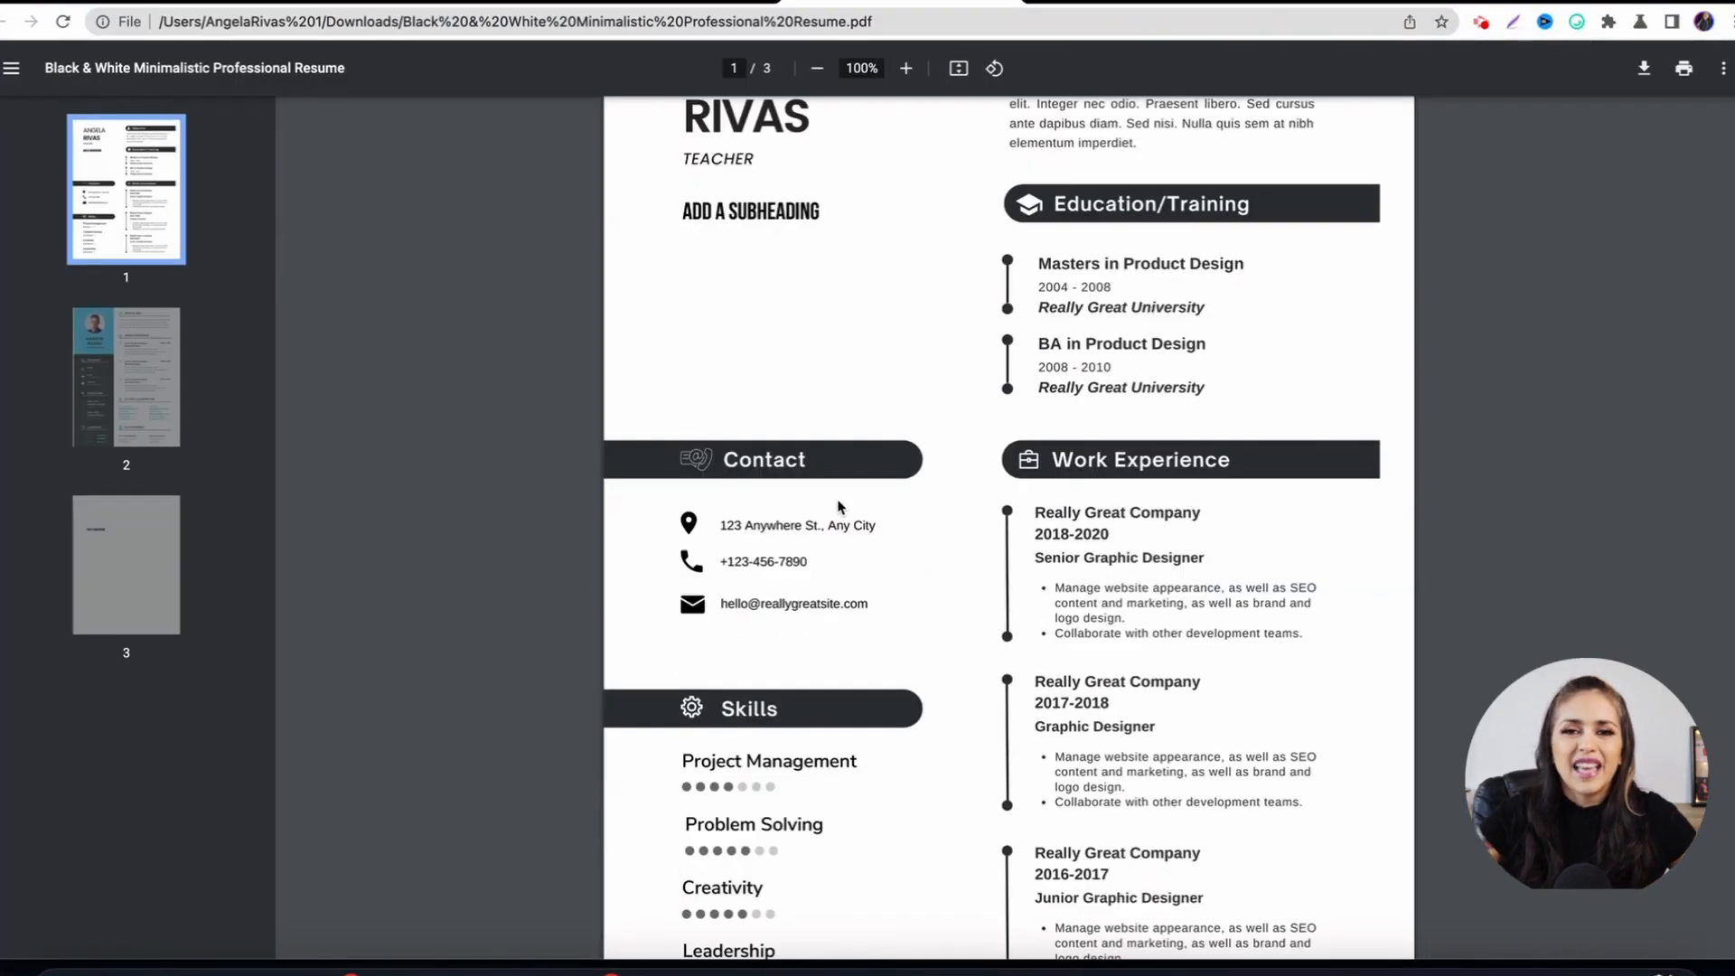